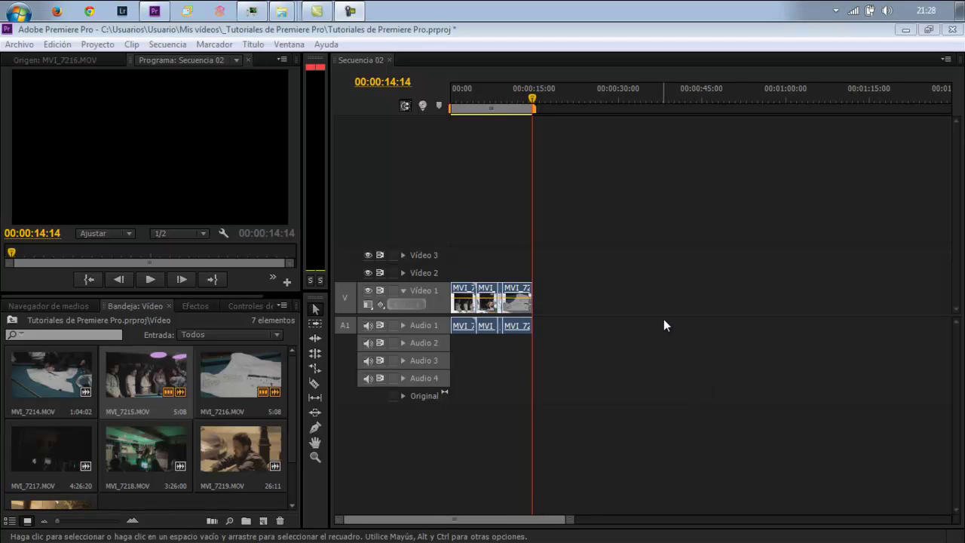
# Step: Maximize the Secuencia 02 timeline, dismiss the notification balloon and adjust the zoom scrollbar
pyautogui.press('`')
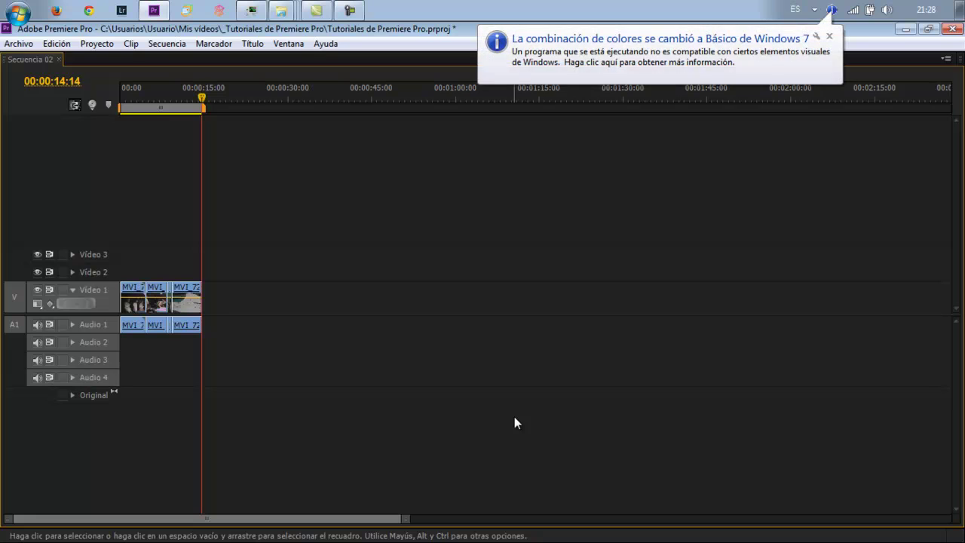
pyautogui.click(829, 35)
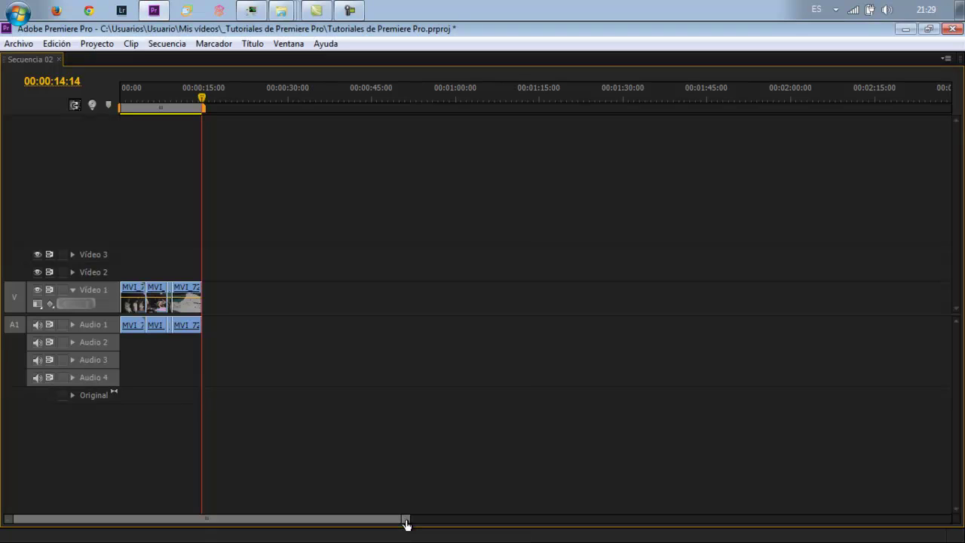
pyautogui.moveTo(405, 523)
pyautogui.mouseDown()
pyautogui.moveTo(264, 523)
pyautogui.moveTo(538, 528)
pyautogui.moveTo(735, 511)
pyautogui.mouseUp()
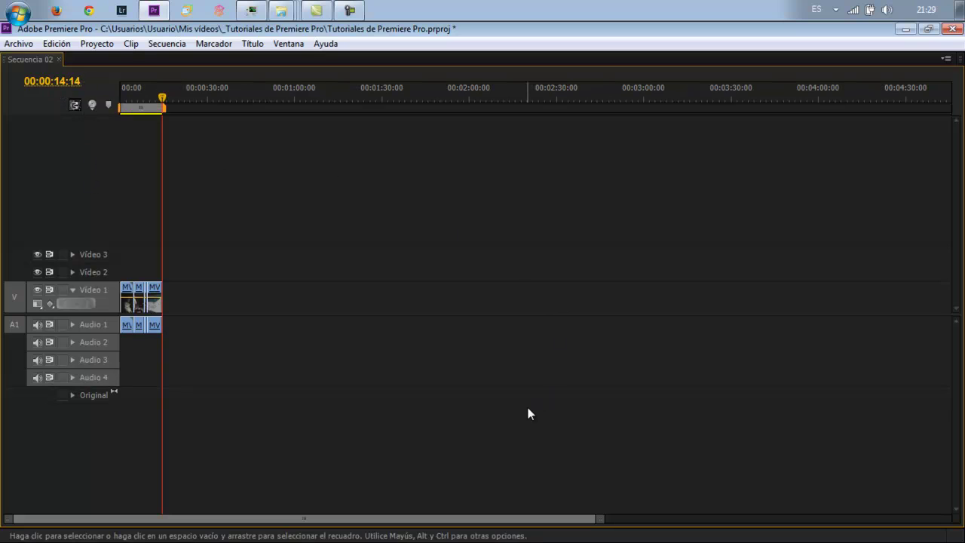
pyautogui.click(601, 518)
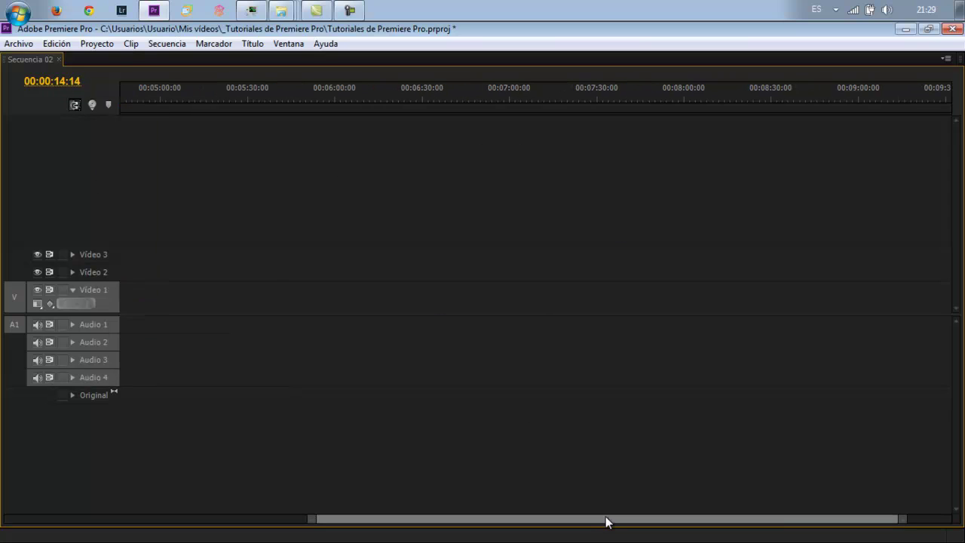
pyautogui.moveTo(605, 519); pyautogui.dragTo(260, 518)
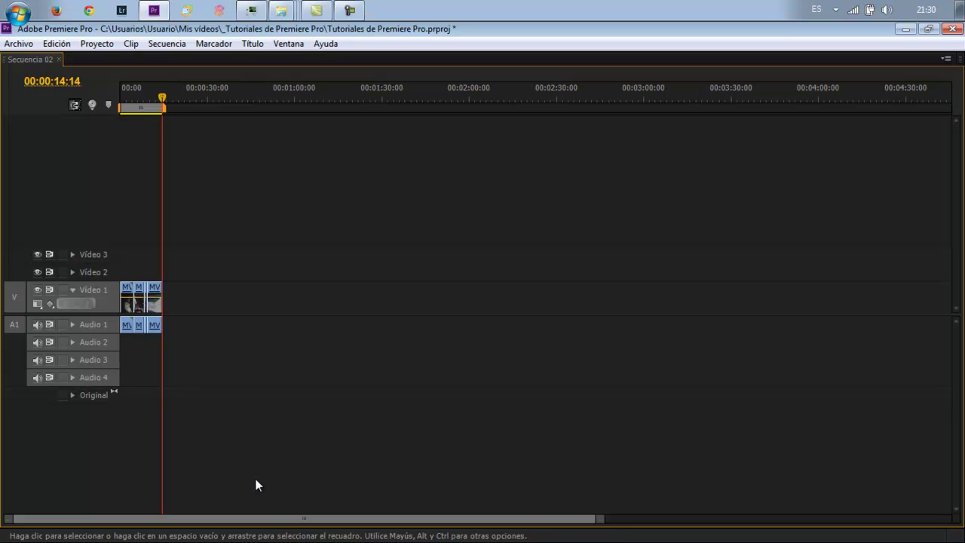
# Step: Zoom the timeline in and out to inspect the three MVI clips
pyautogui.press('=')
pyautogui.press('=')
pyautogui.press('=')
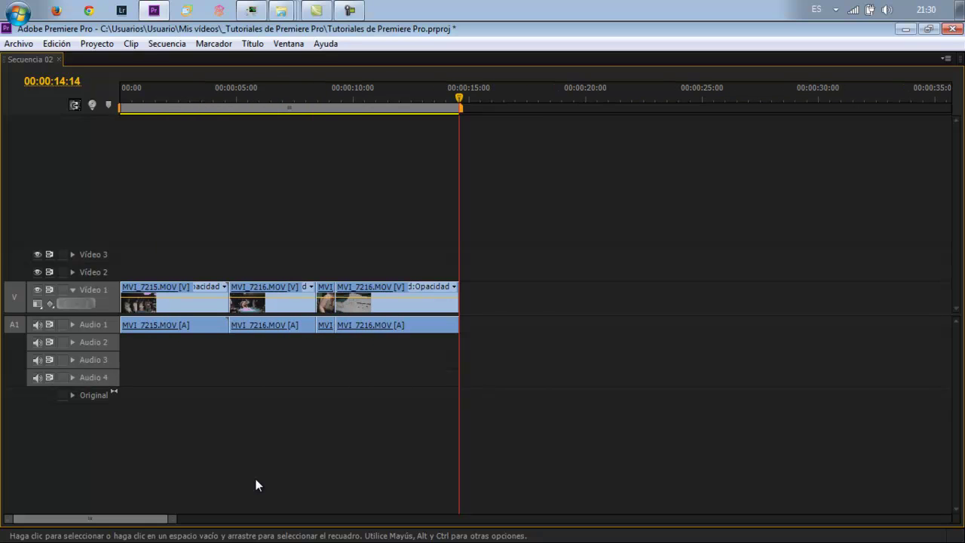
pyautogui.press('=')
pyautogui.press('=')
pyautogui.press('=')
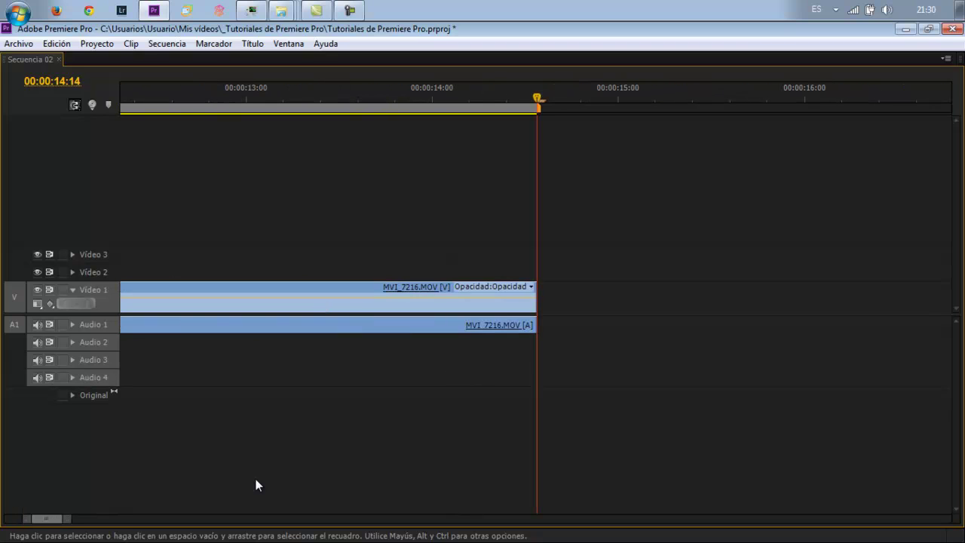
pyautogui.press('-')
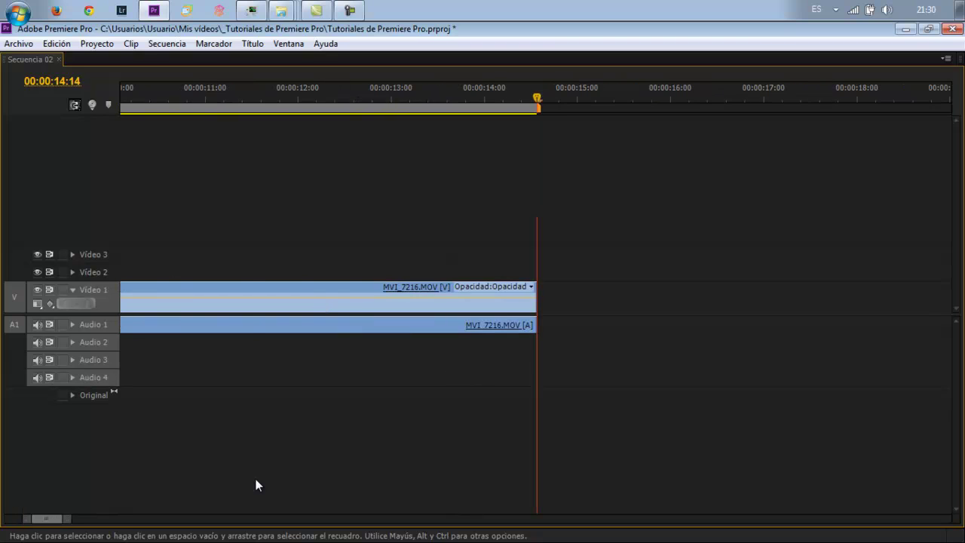
pyautogui.press('-')
pyautogui.press('-')
pyautogui.press('-')
pyautogui.press('-')
pyautogui.press('-')
pyautogui.press('-')
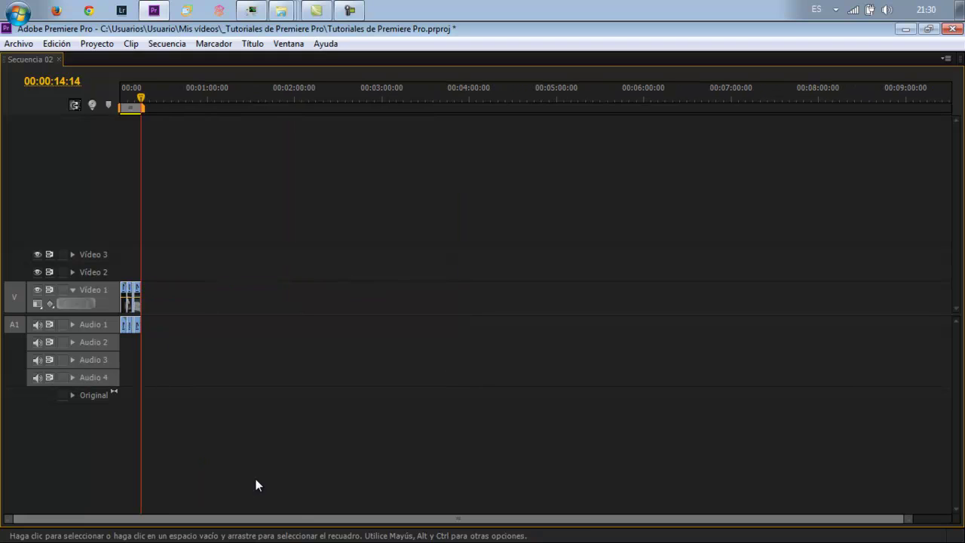
pyautogui.press('=')
pyautogui.press('=')
pyautogui.press('=')
pyautogui.press('=')
pyautogui.press('=')
pyautogui.press('=')
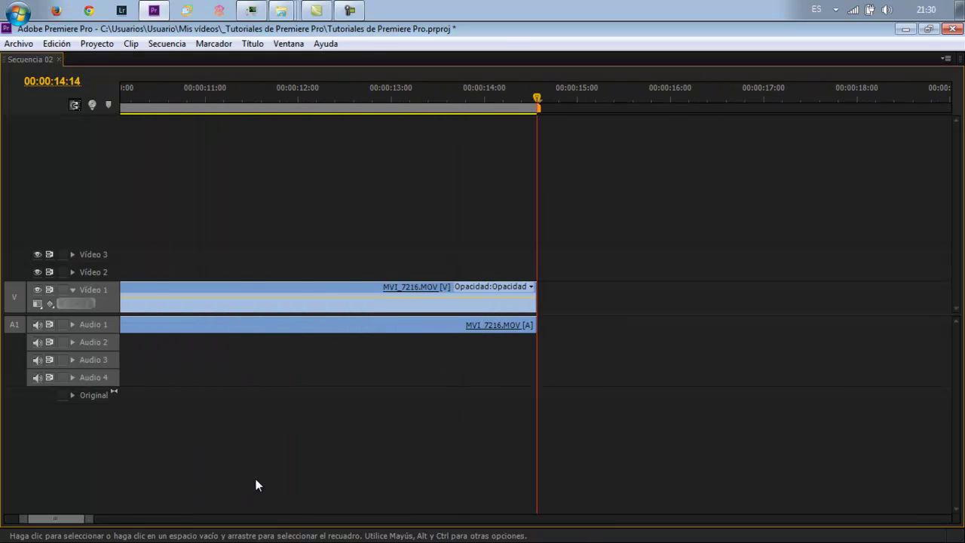
pyautogui.press('-')
pyautogui.press('-')
pyautogui.press('-')
pyautogui.press('-')
pyautogui.press('=')
pyautogui.press('=')
pyautogui.press('=')
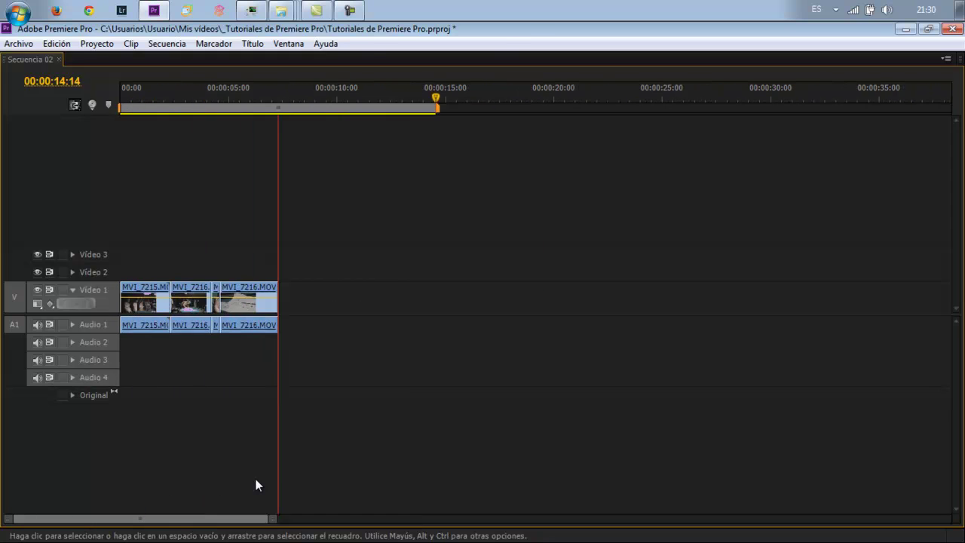
pyautogui.press('=')
pyautogui.press('-')
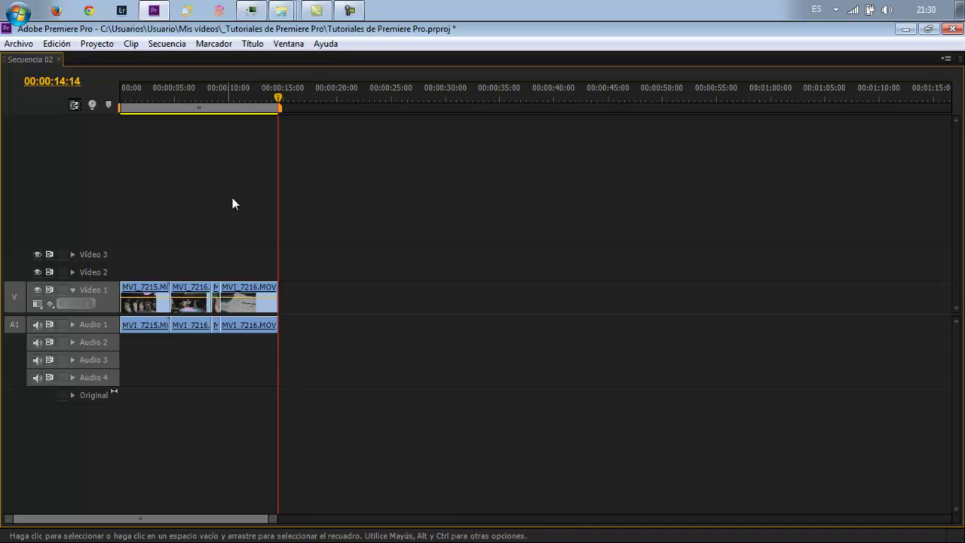
# Step: Park the playhead near 00:00:09:08 and restore the normal panel layout
pyautogui.moveTo(238, 303); pyautogui.dragTo(253, 312)
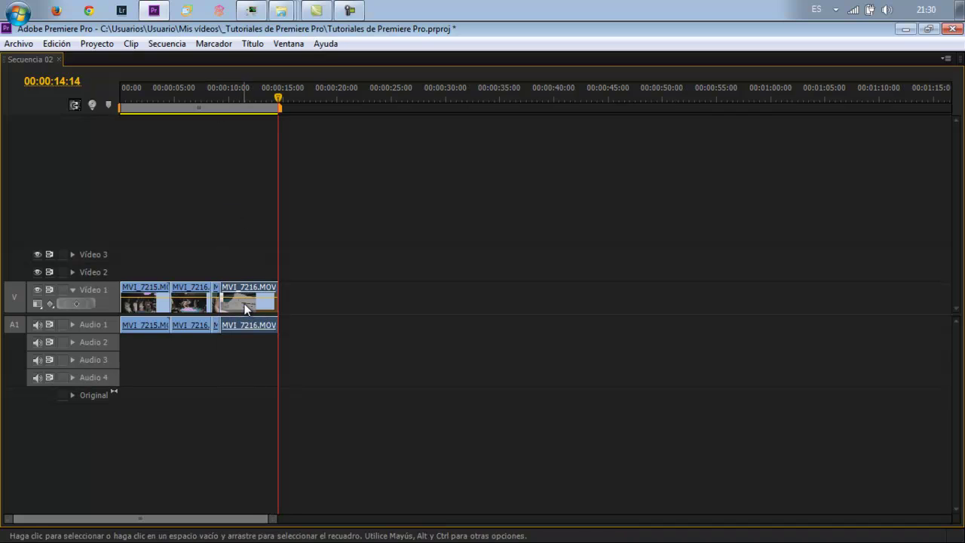
pyautogui.moveTo(214, 95); pyautogui.dragTo(222, 104)
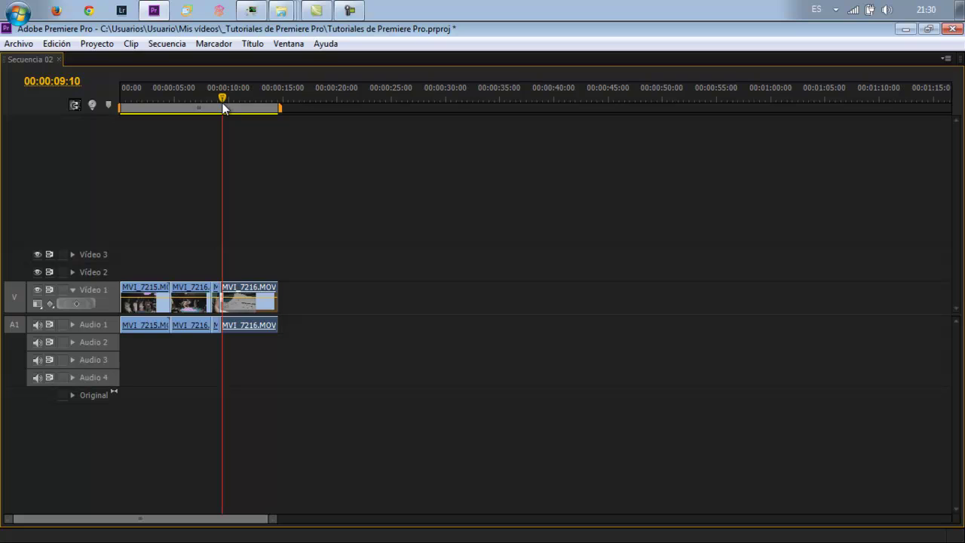
pyautogui.moveTo(223, 108); pyautogui.dragTo(221, 108)
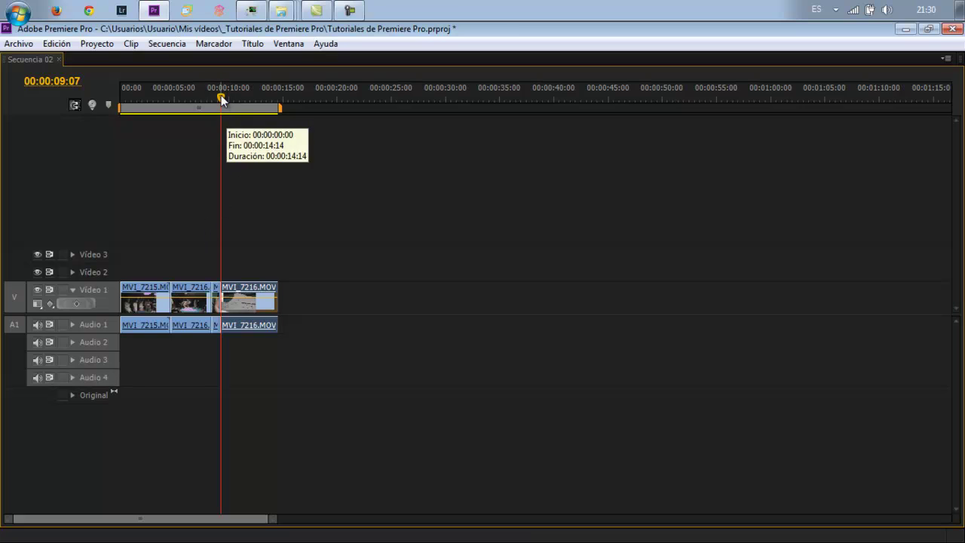
pyautogui.moveTo(221, 98); pyautogui.dragTo(222, 95)
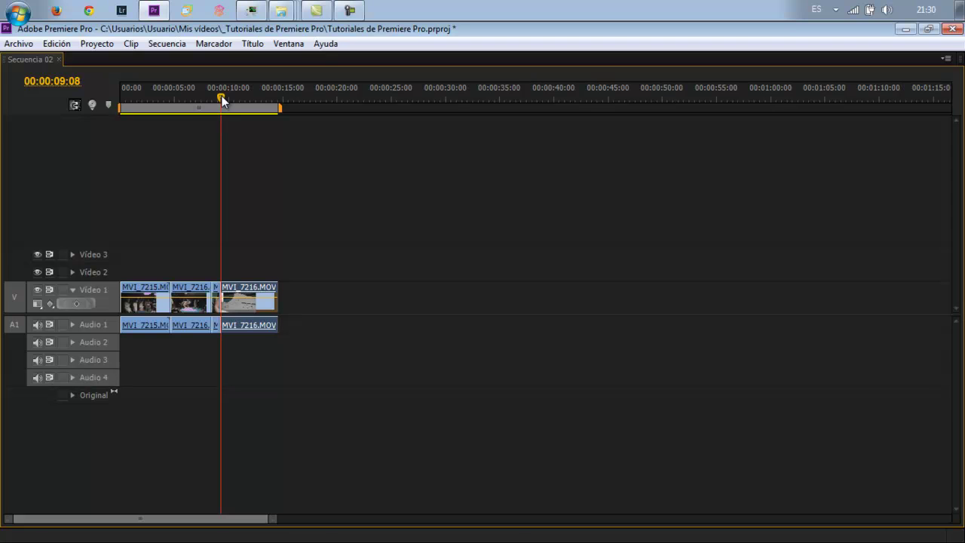
pyautogui.press('`')
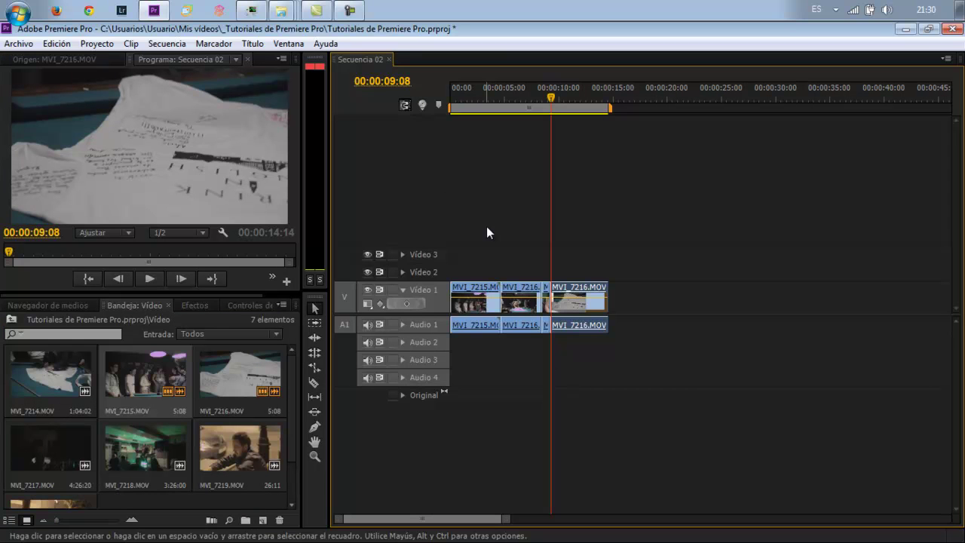
# Step: Zoom to frame level, line the playhead up on the 00:00:09:06 cut, then zoom back out
pyautogui.moveTo(551, 98); pyautogui.dragTo(555, 102)
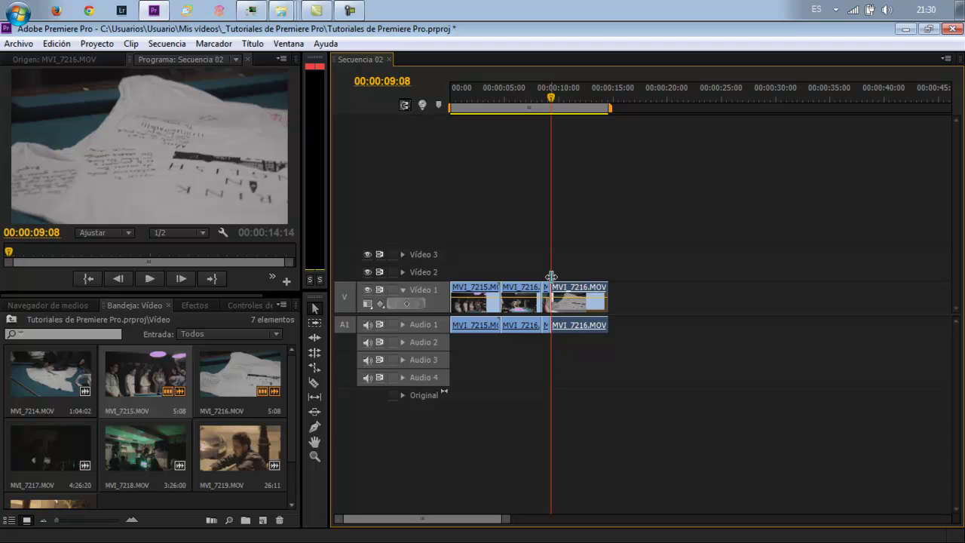
pyautogui.press('=')
pyautogui.press('=')
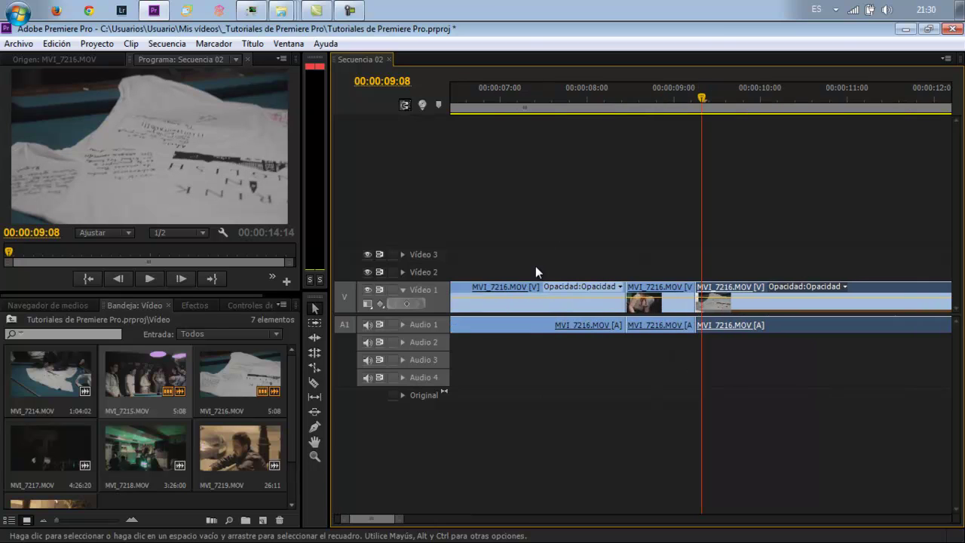
pyautogui.press('=')
pyautogui.press('=')
pyautogui.press('=')
pyautogui.press('=')
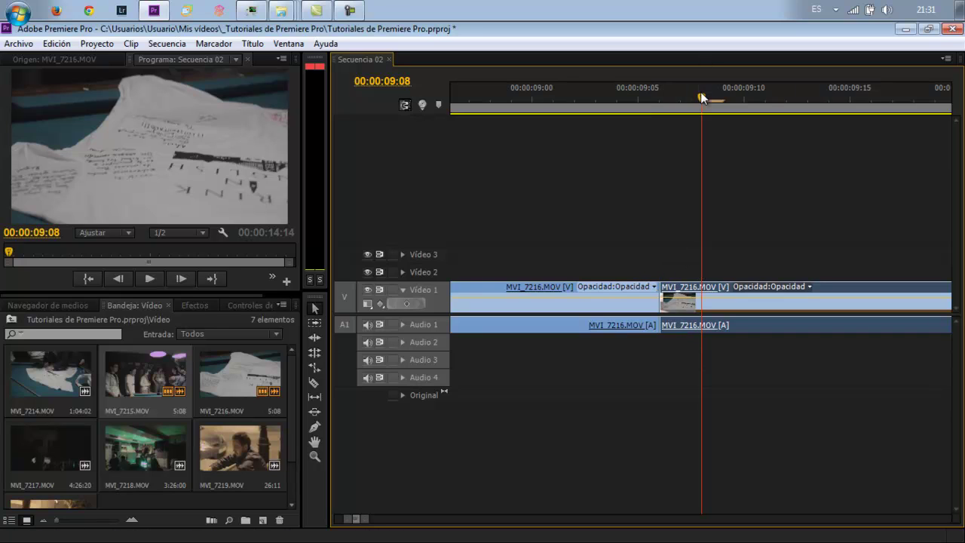
pyautogui.moveTo(701, 98); pyautogui.dragTo(665, 106)
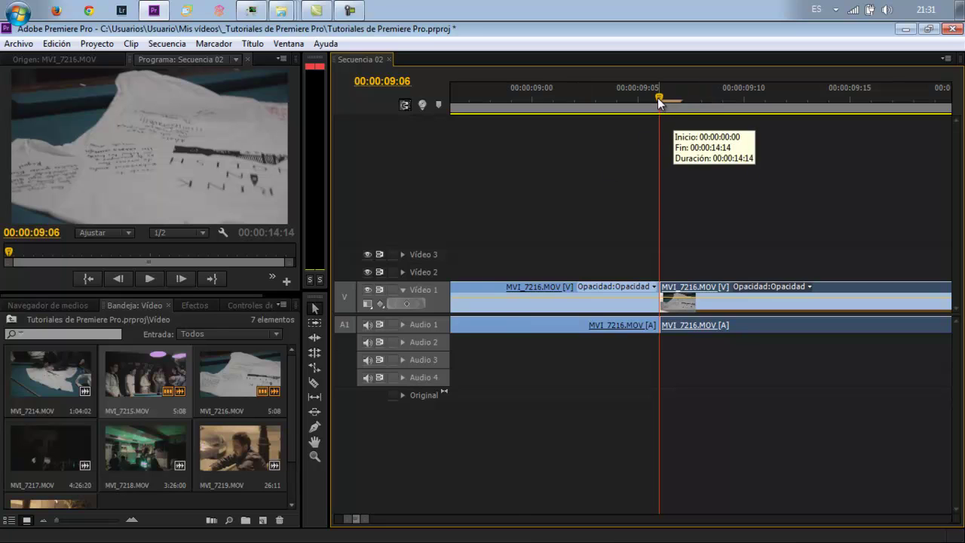
pyautogui.moveTo(662, 98); pyautogui.dragTo(683, 103)
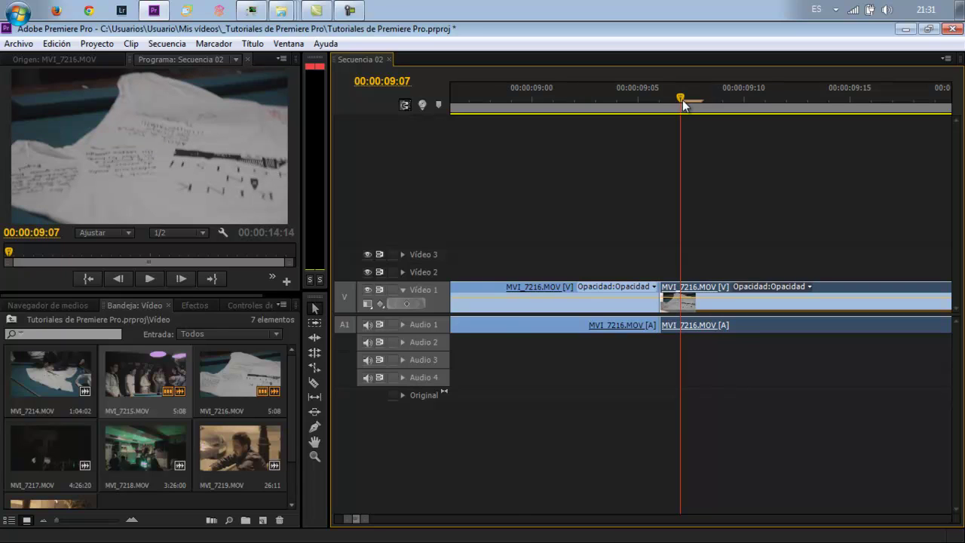
pyautogui.moveTo(690, 101)
pyautogui.mouseDown()
pyautogui.moveTo(719, 101)
pyautogui.moveTo(665, 114)
pyautogui.mouseUp()
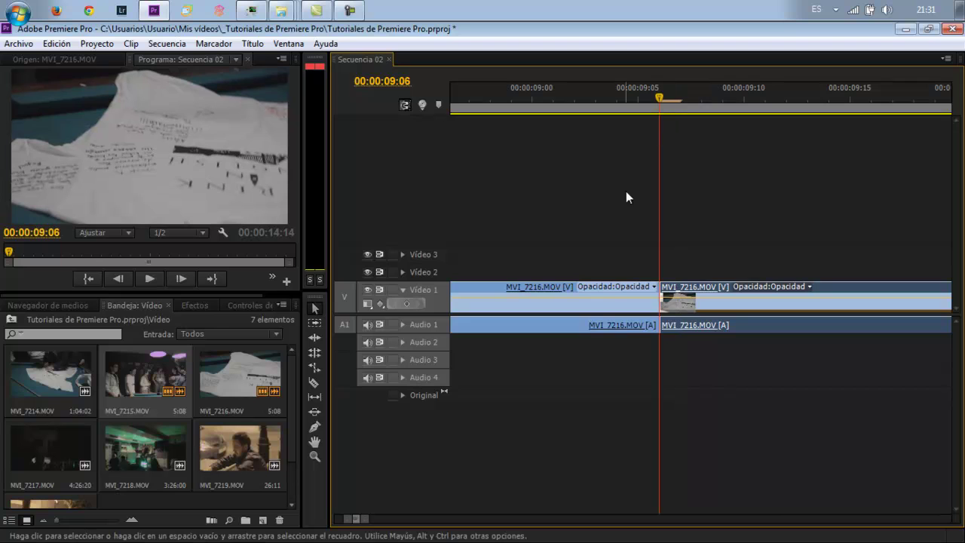
pyautogui.press('-')
pyautogui.press('-')
pyautogui.press('-')
pyautogui.press('-')
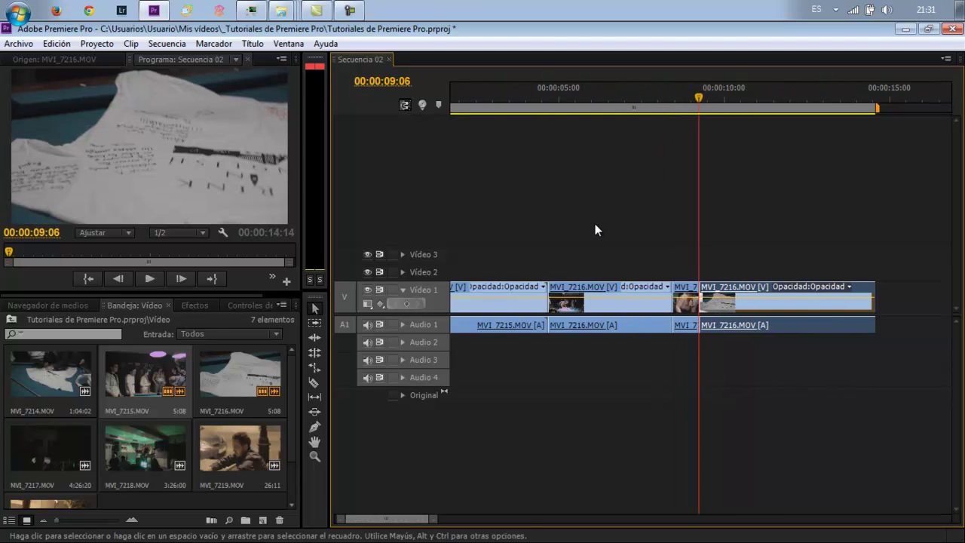
pyautogui.press('-')
pyautogui.press('-')
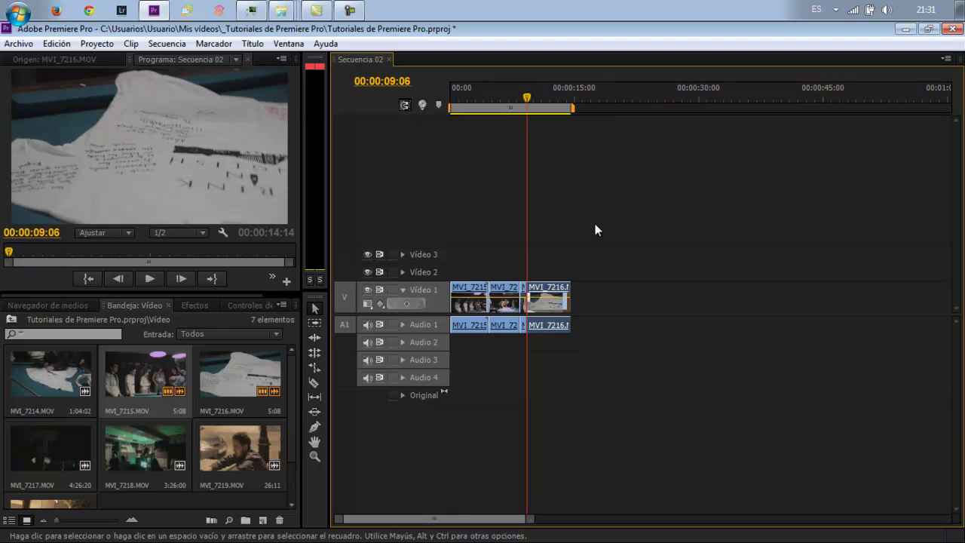
# Step: Preview the footage around the cut toward the end of the last clip
pyautogui.click(527, 105)
pyautogui.moveTo(526, 106); pyautogui.dragTo(528, 106)
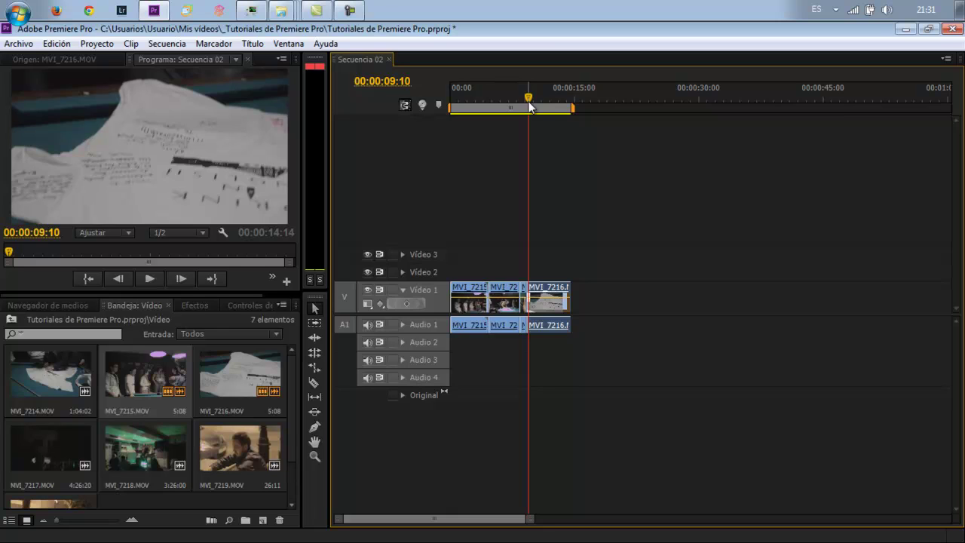
pyautogui.moveTo(530, 105); pyautogui.dragTo(555, 104)
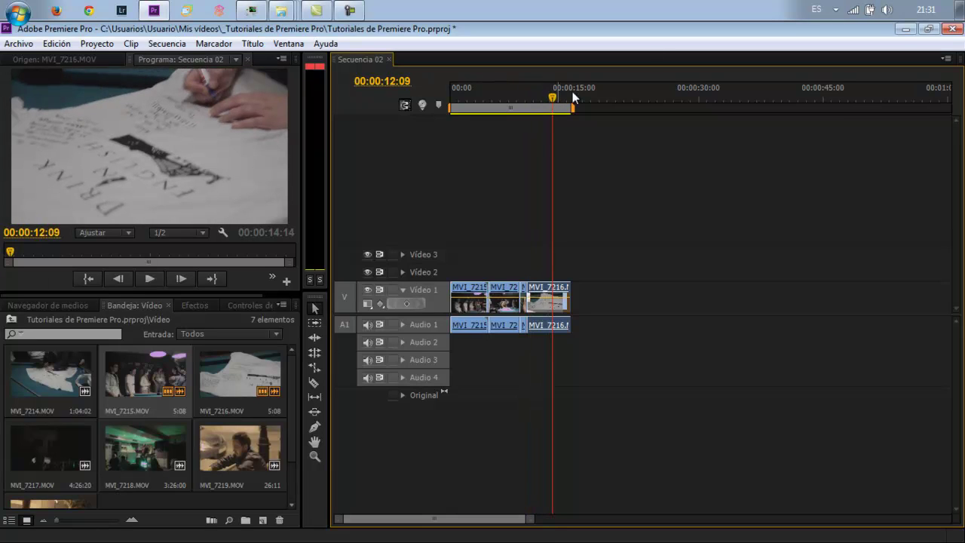
# Step: Lower the system volume to 22, then scrub back to the 00:00:09:06 and 00:00:04:17 edit points
pyautogui.click(884, 11)
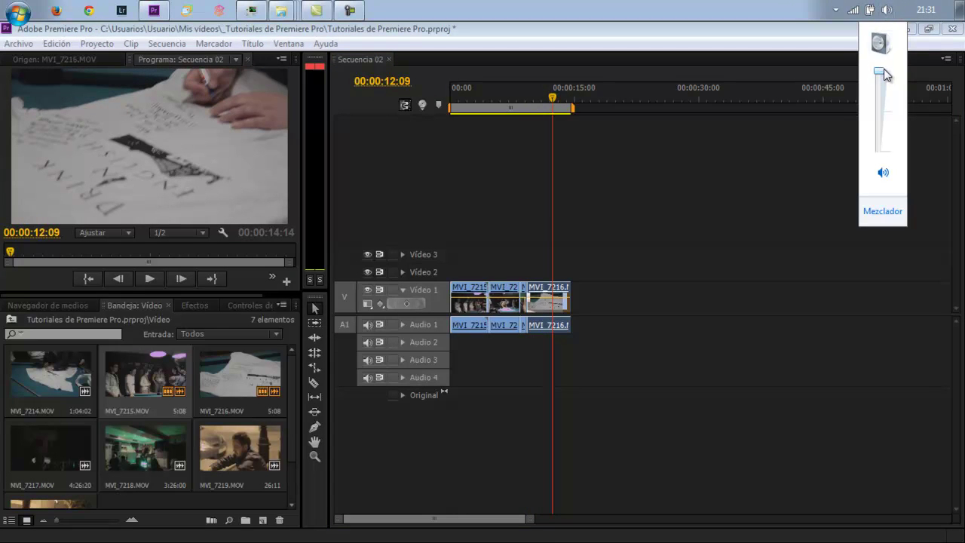
pyautogui.moveTo(883, 74); pyautogui.dragTo(881, 139)
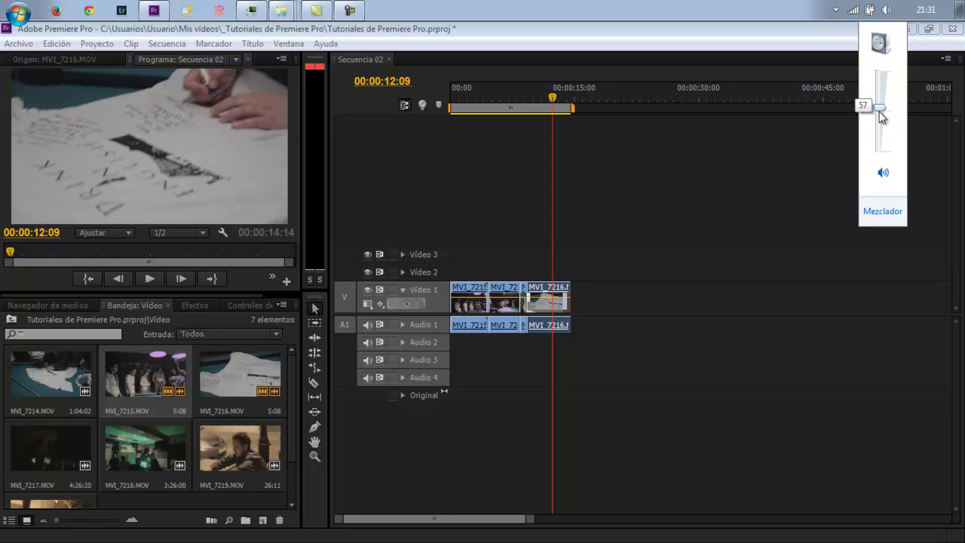
pyautogui.click(727, 33)
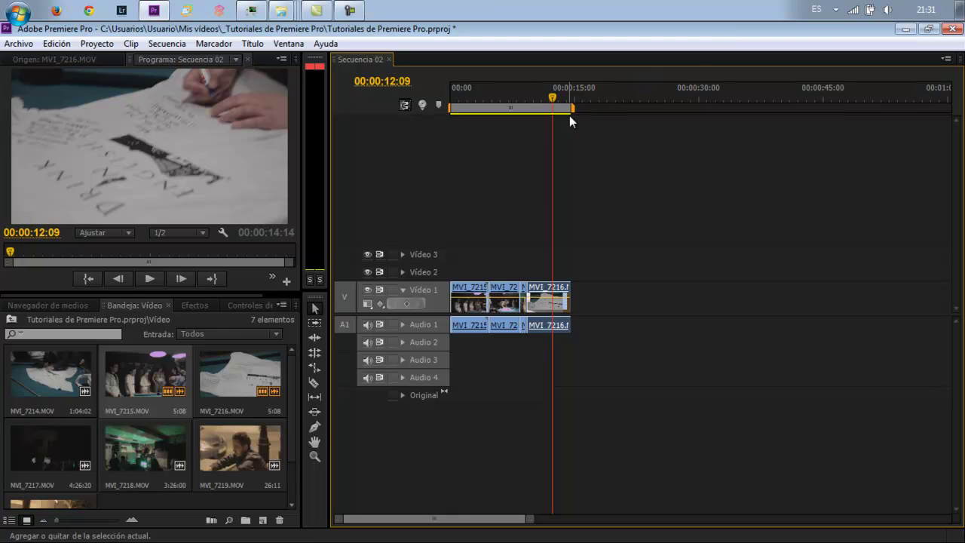
pyautogui.moveTo(554, 101); pyautogui.dragTo(485, 108)
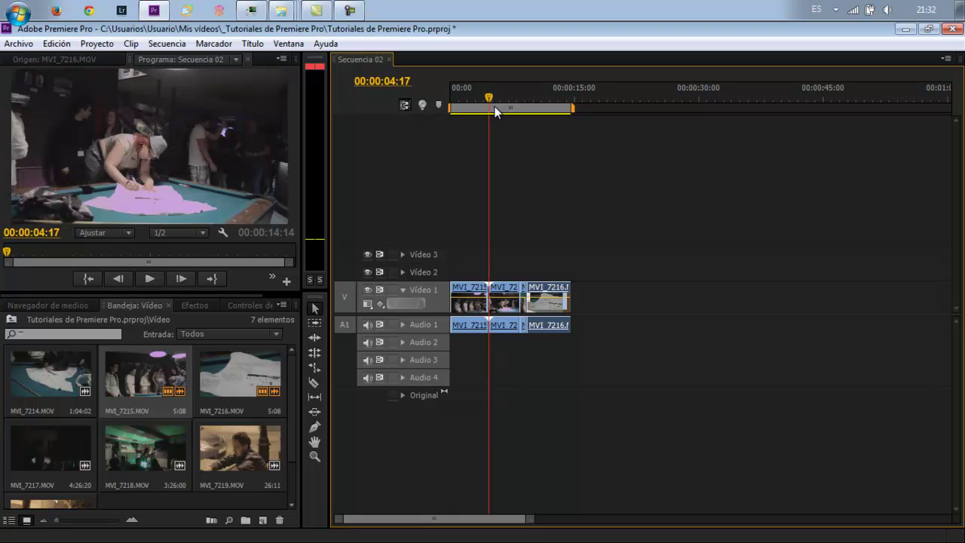
pyautogui.moveTo(490, 190); pyautogui.dragTo(530, 198)
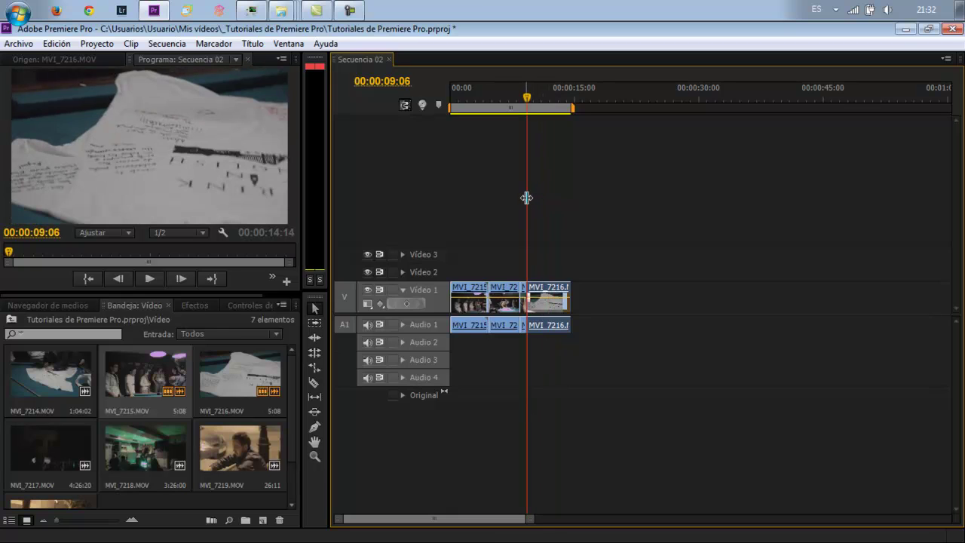
# Step: Zoom the timeline in, back out, then in again so the MVI clips fill the track area
pyautogui.press('=')
pyautogui.press('=')
pyautogui.press('=')
pyautogui.press('=')
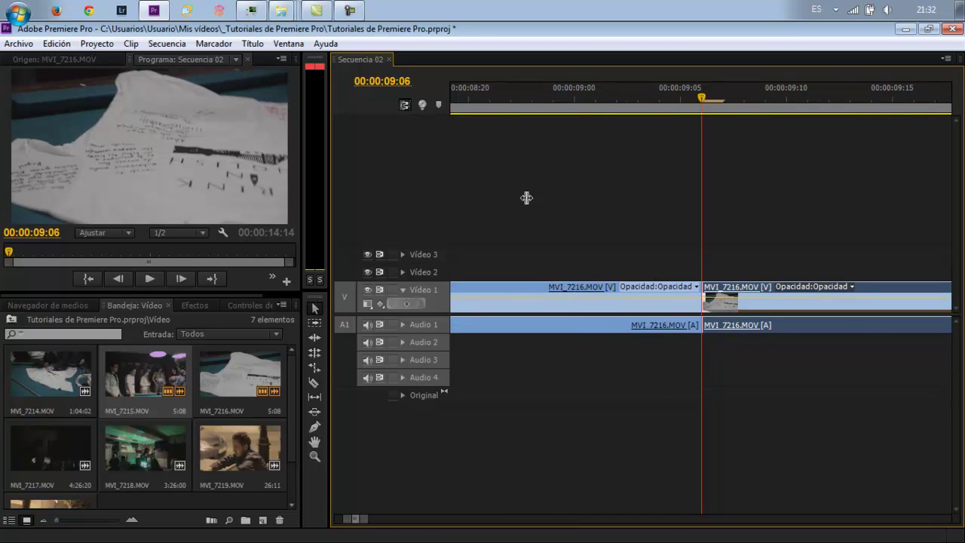
pyautogui.press('-')
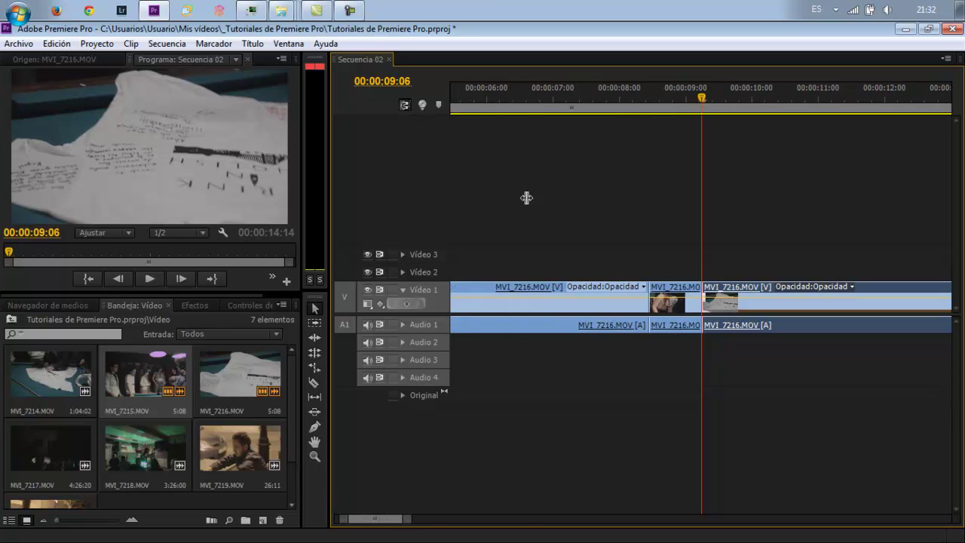
pyautogui.press('-')
pyautogui.press('-')
pyautogui.press('-')
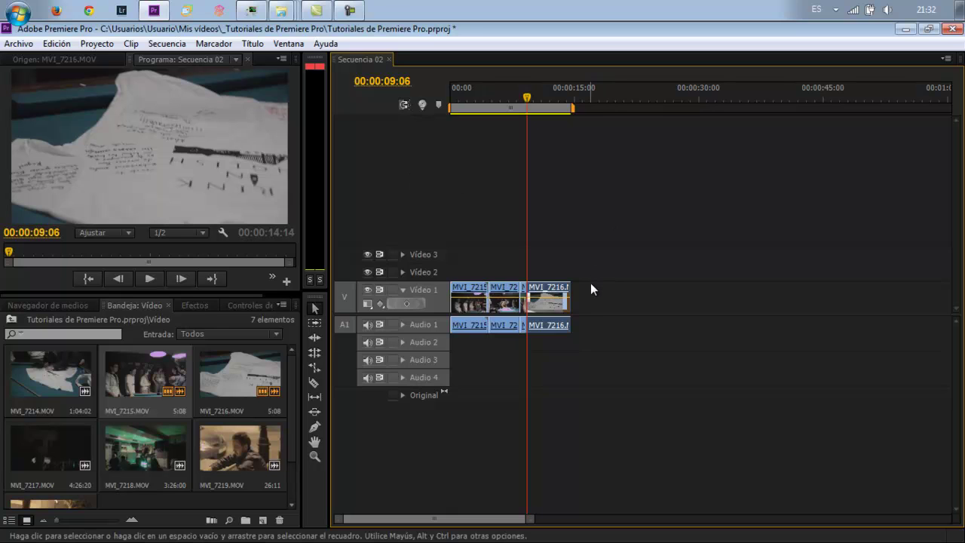
pyautogui.press('=')
pyautogui.press('=')
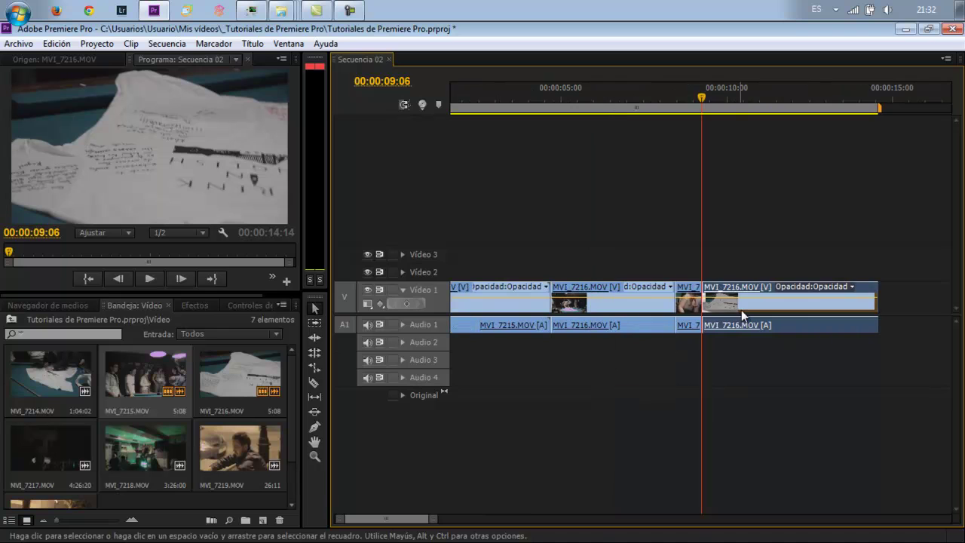
pyautogui.click(618, 97)
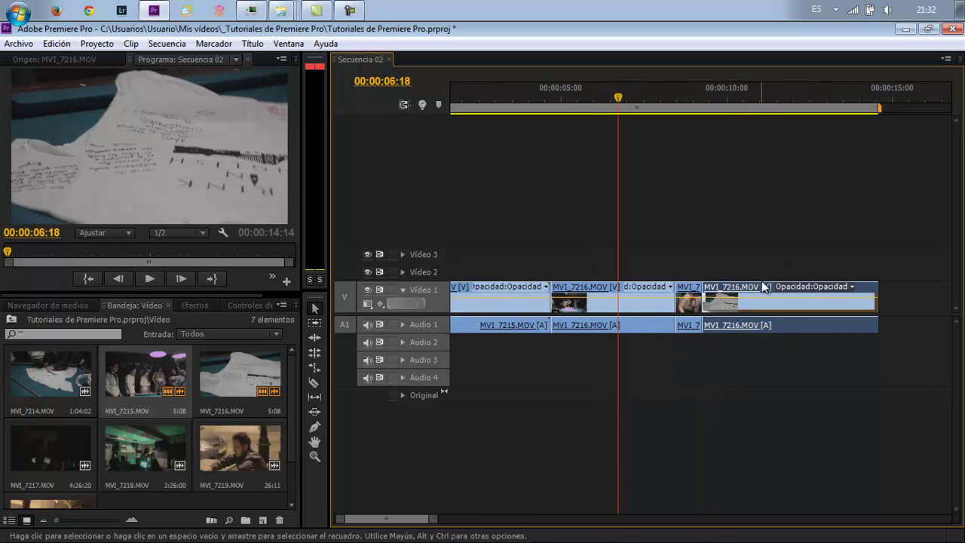
pyautogui.moveTo(734, 301); pyautogui.dragTo(779, 301)
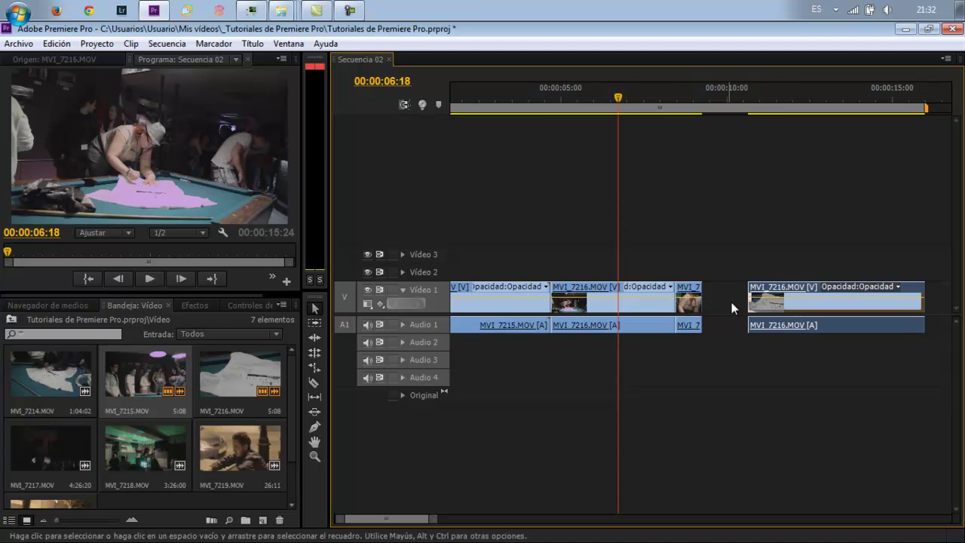
pyautogui.moveTo(769, 308)
pyautogui.mouseDown()
pyautogui.moveTo(721, 307)
pyautogui.moveTo(731, 313)
pyautogui.mouseUp()
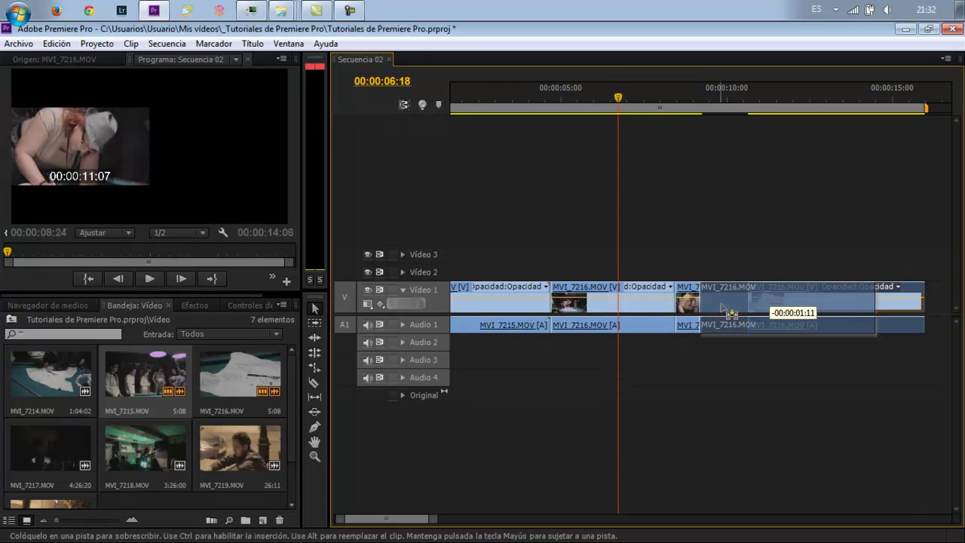
pyautogui.moveTo(730, 313); pyautogui.dragTo(713, 303)
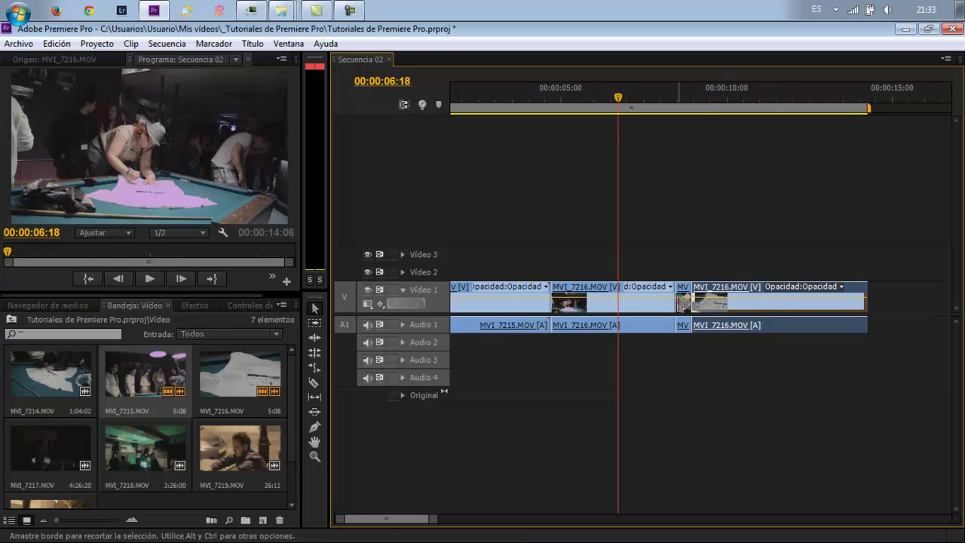
pyautogui.moveTo(685, 305)
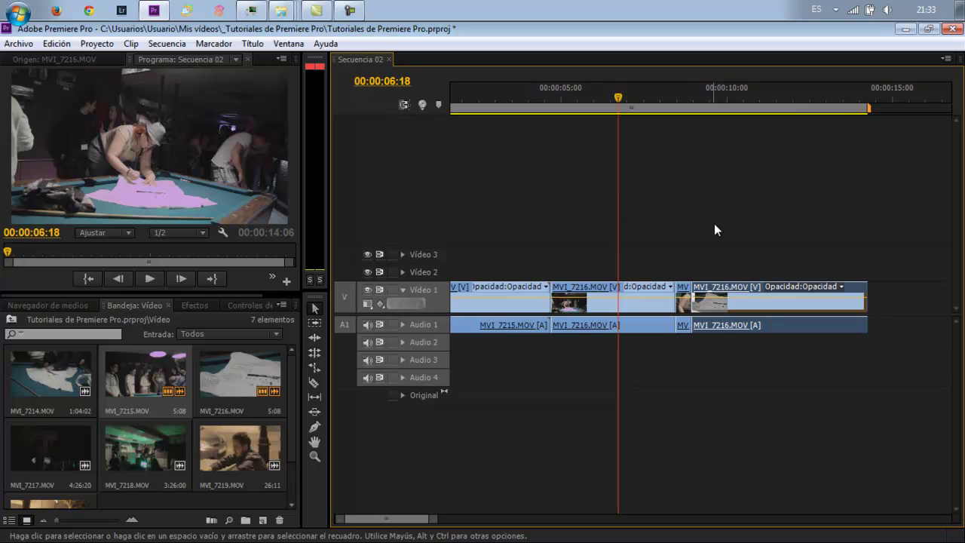
pyautogui.hotkey('ctrl', 'z')
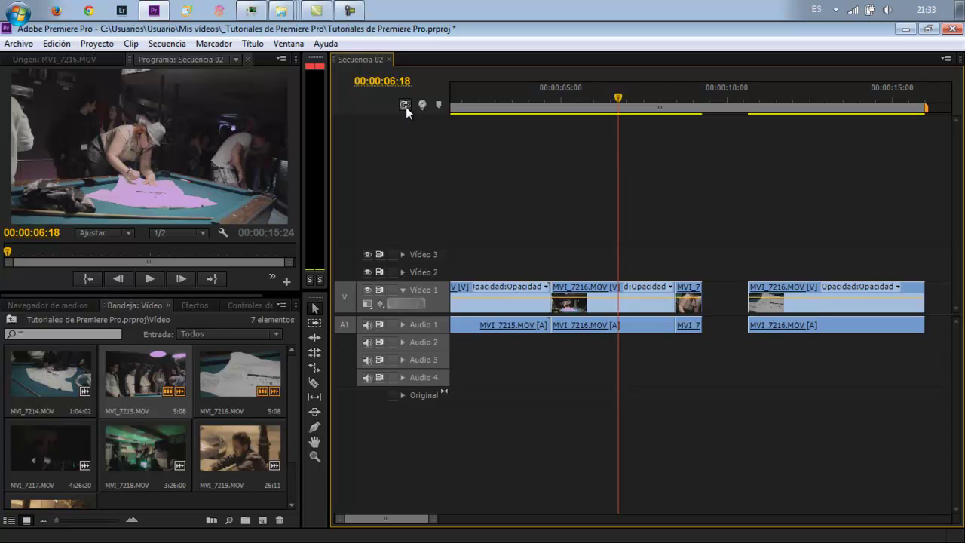
pyautogui.moveTo(818, 303)
pyautogui.mouseDown()
pyautogui.moveTo(811, 313)
pyautogui.moveTo(731, 310)
pyautogui.moveTo(765, 316)
pyautogui.mouseUp()
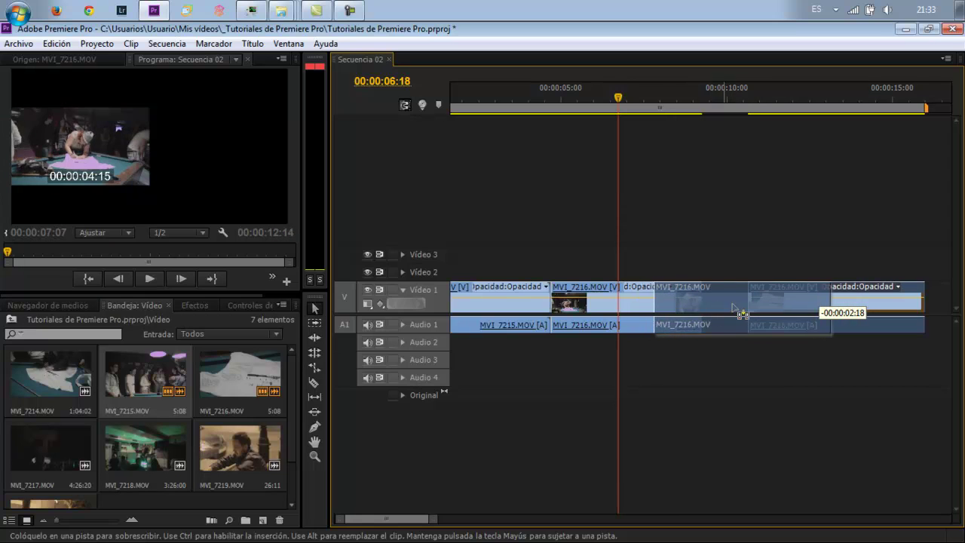
pyautogui.moveTo(765, 315)
pyautogui.mouseDown()
pyautogui.moveTo(798, 315)
pyautogui.moveTo(776, 313)
pyautogui.mouseUp()
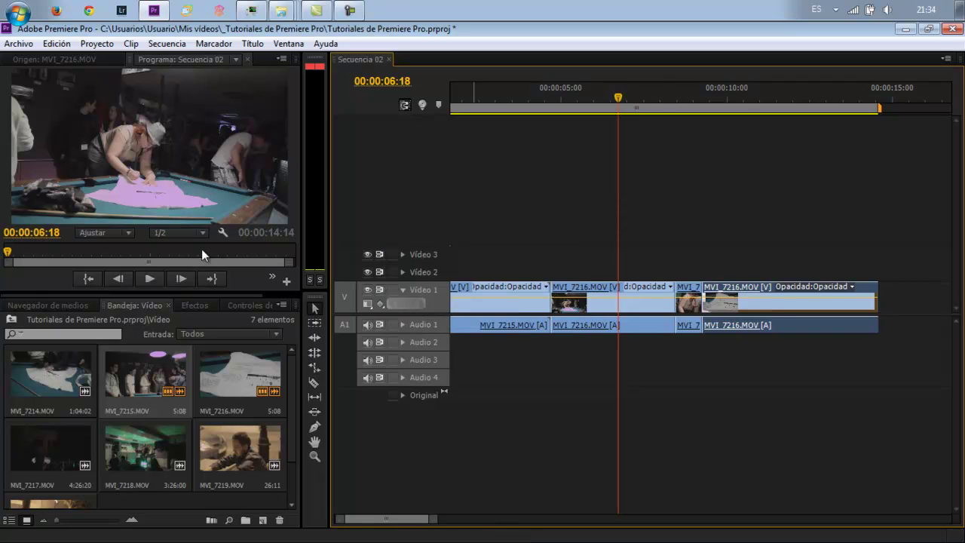
# Step: Select MVI_7218 in the Bandeja: Video bin and load it into the Origen monitor
pyautogui.click(70, 62)
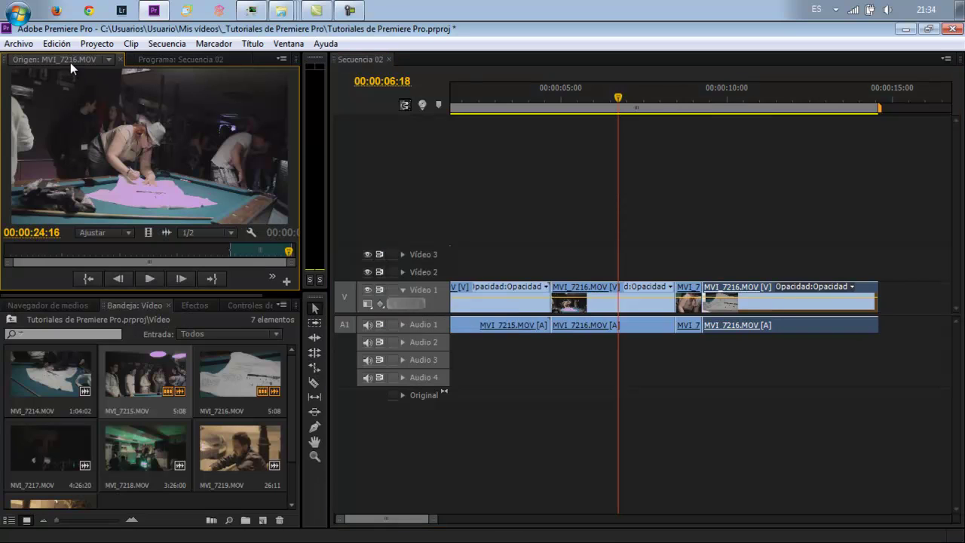
pyautogui.click(140, 449)
pyautogui.moveTo(136, 156); pyautogui.dragTo(136, 156)
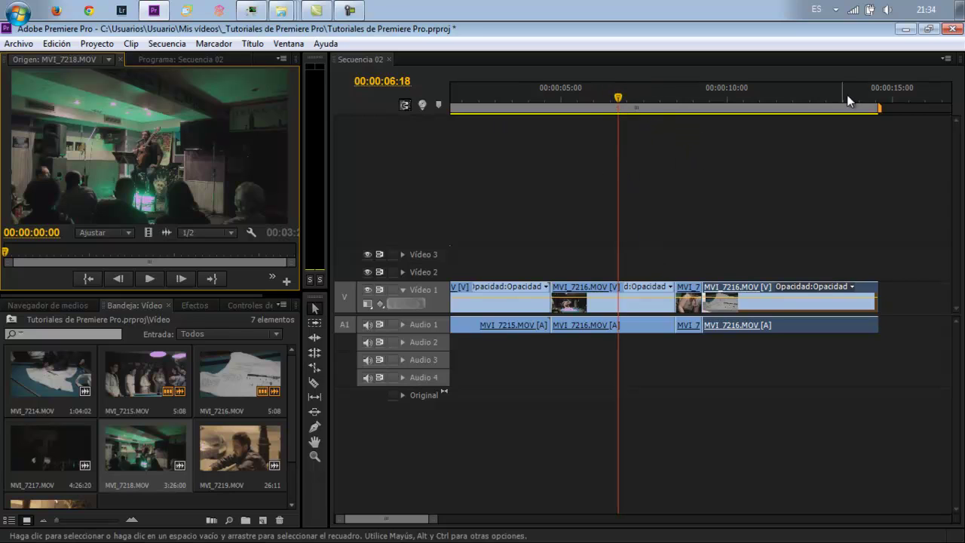
# Step: Zoom out and play Secuencia 02 in the program view, then widen the MVI_7218 source monitor
pyautogui.click(645, 342)
pyautogui.press('-')
pyautogui.press('-')
pyautogui.press('-')
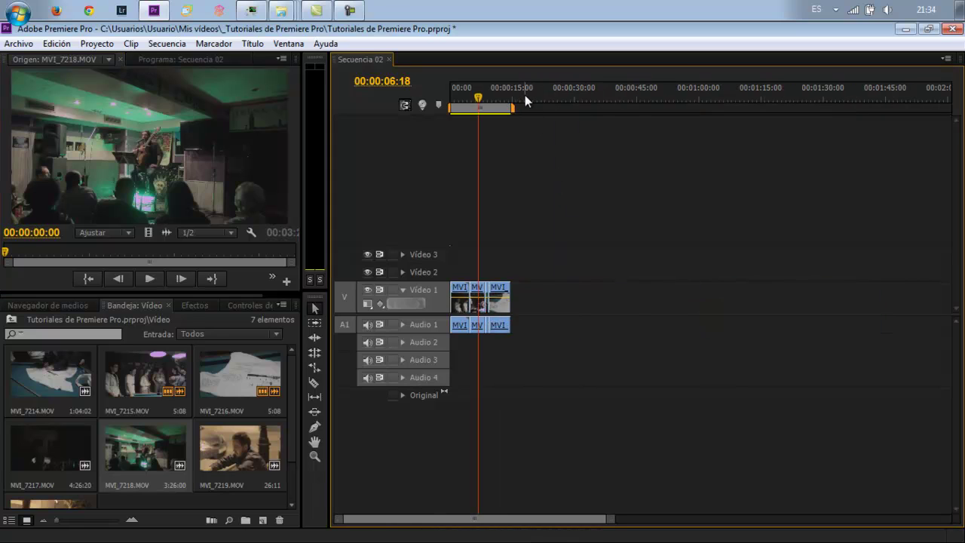
pyautogui.press('space')
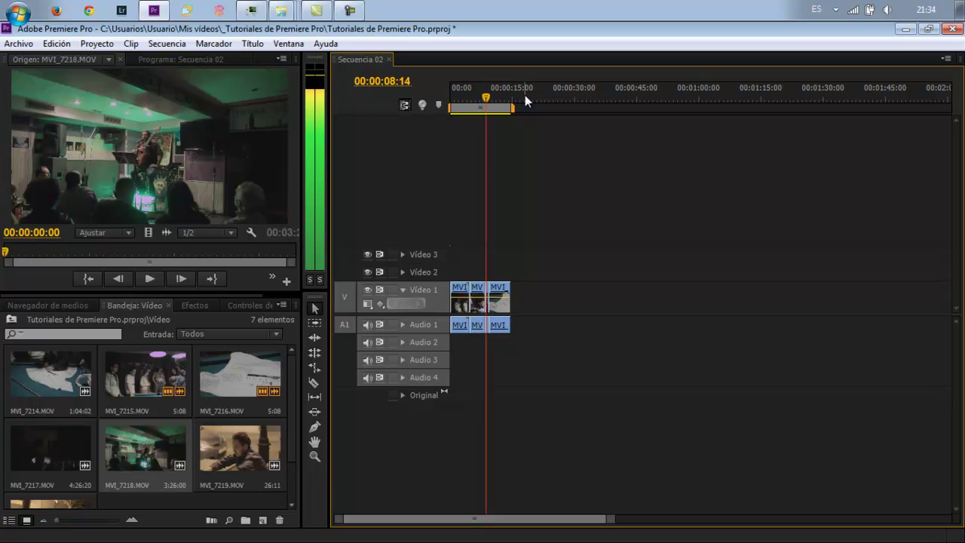
pyautogui.click(169, 59)
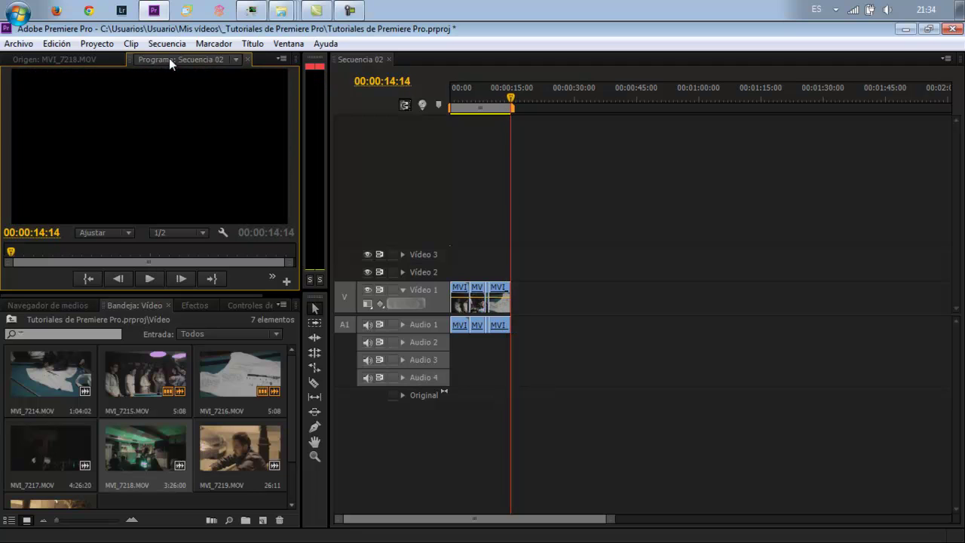
pyautogui.click(88, 59)
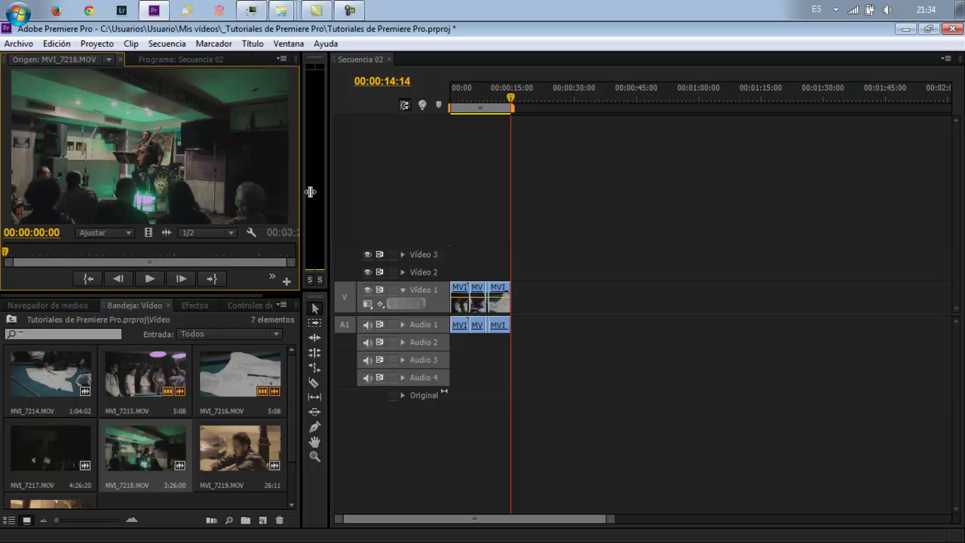
pyautogui.moveTo(310, 191); pyautogui.dragTo(391, 198)
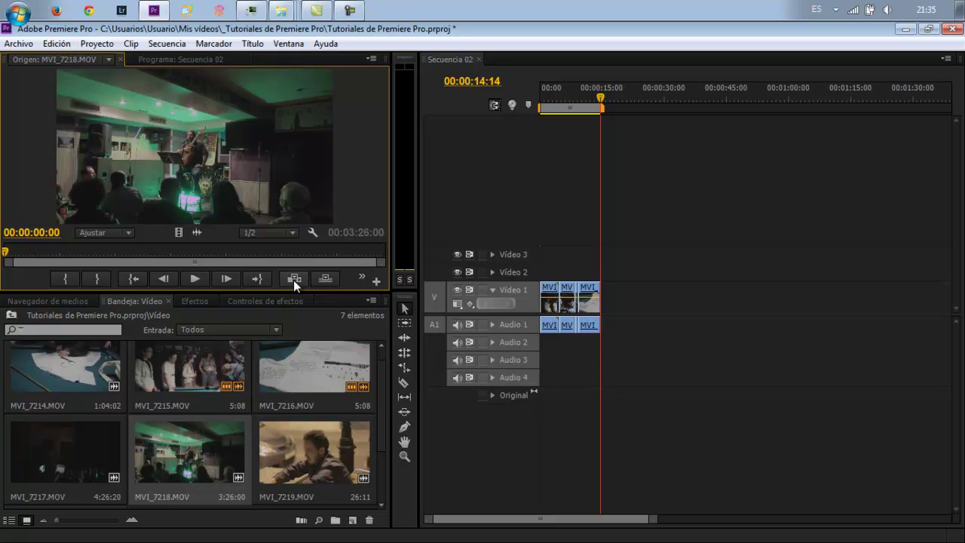
# Step: Insert MVI_7218 into the sequence, then select and delete it
pyautogui.click(294, 280)
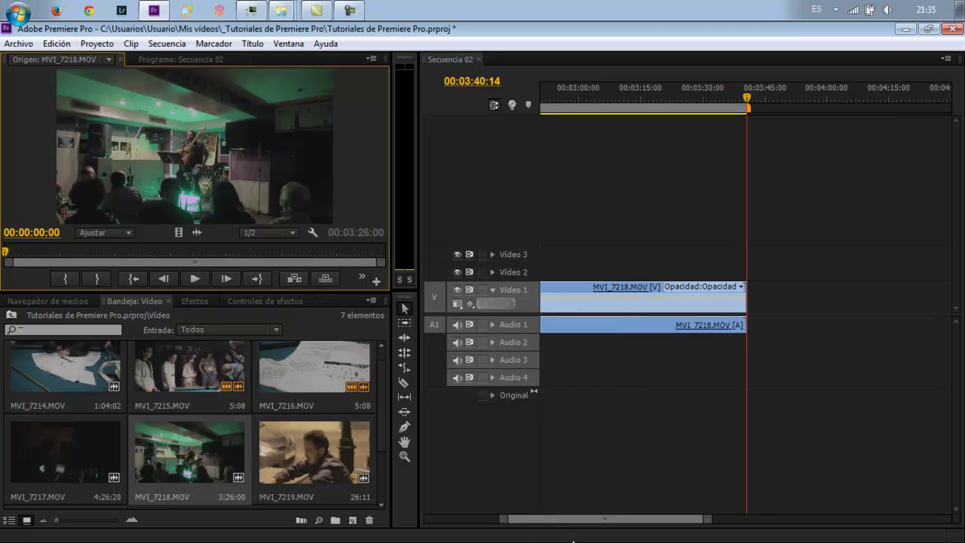
pyautogui.moveTo(504, 519); pyautogui.dragTo(392, 520)
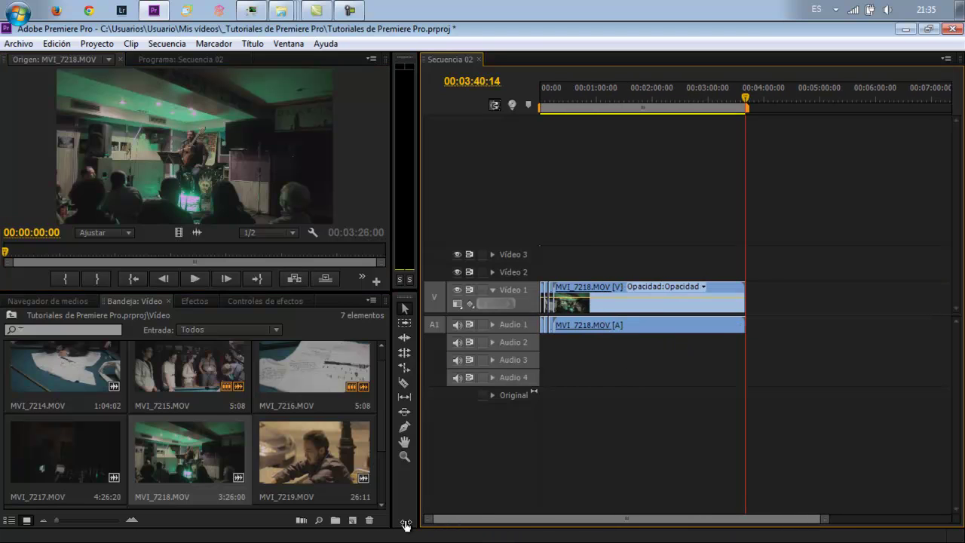
pyautogui.click(600, 307)
pyautogui.press('Delete')
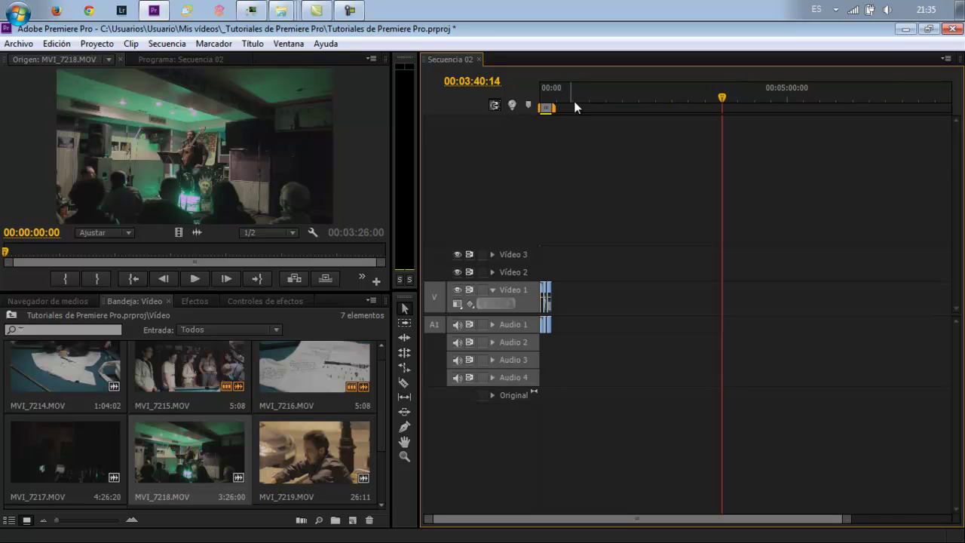
# Step: Overwrite MVI_7218 at 00:01:18:22, then select and delete it again
pyautogui.click(607, 93)
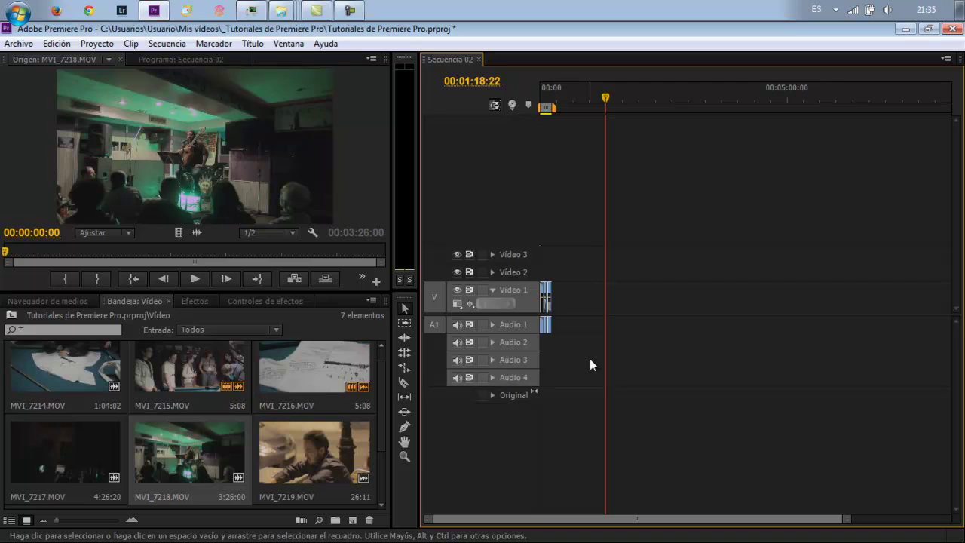
pyautogui.press('.')
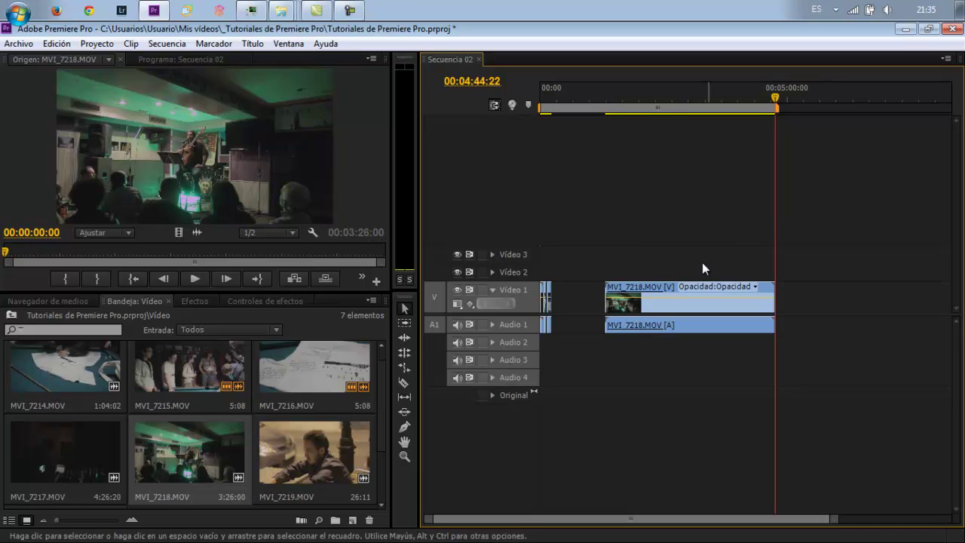
pyautogui.click(676, 305)
pyautogui.press('Delete')
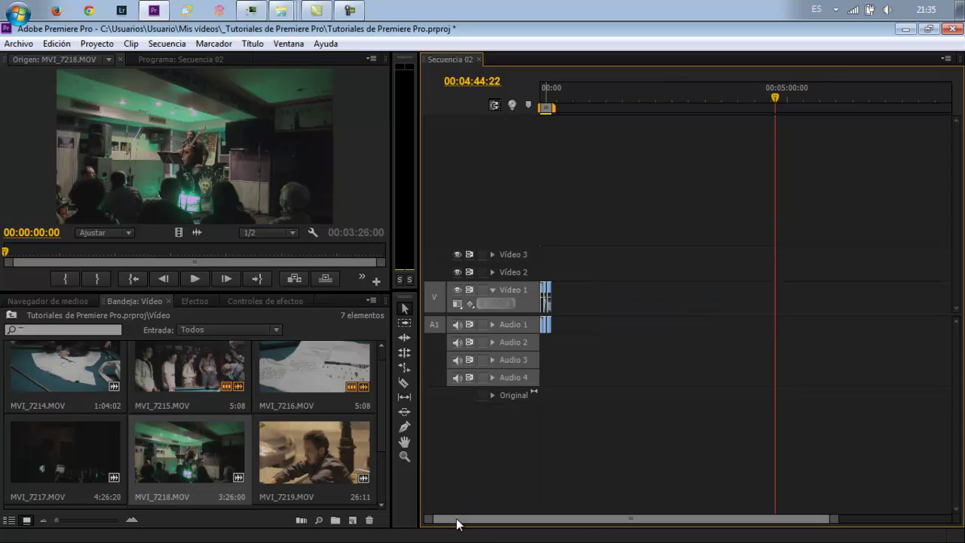
# Step: Scroll back to the sequence start and zoom in on the opening clips
pyautogui.moveTo(831, 519); pyautogui.dragTo(581, 519)
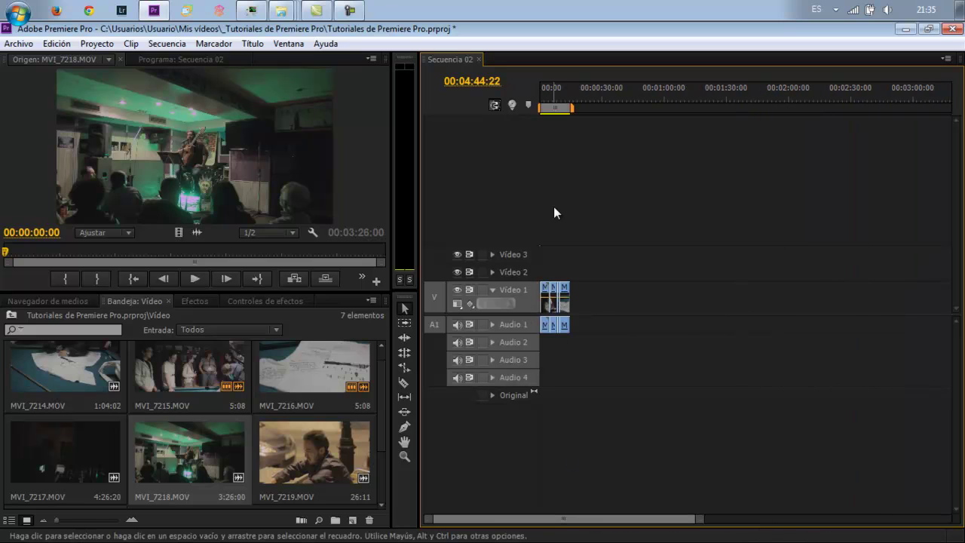
pyautogui.click(549, 100)
pyautogui.press('=')
pyautogui.press('=')
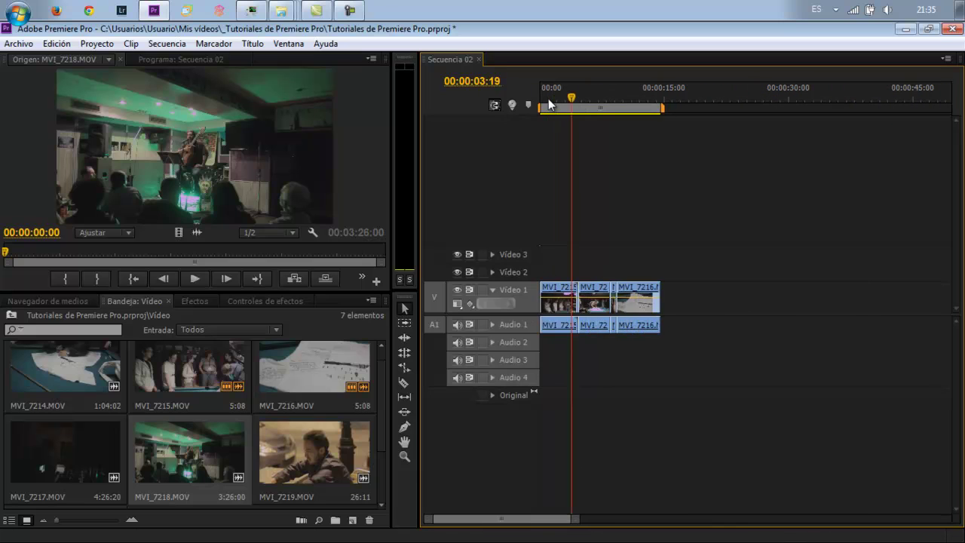
pyautogui.press('=')
pyautogui.press('=')
# Step: Park the playhead at 00:00:01:11, mark MVI_7218's In point and play the source clip
pyautogui.click(588, 91)
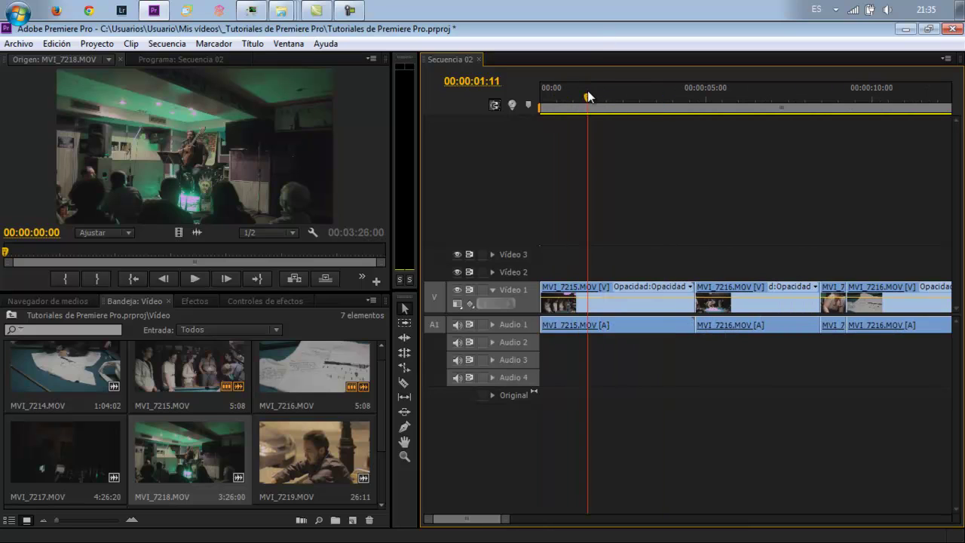
pyautogui.click(7, 255)
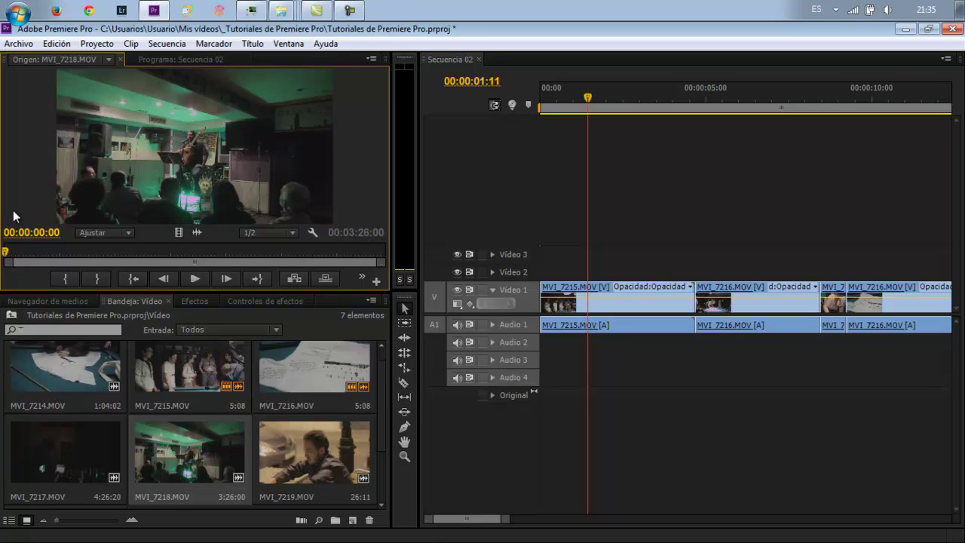
pyautogui.press('i')
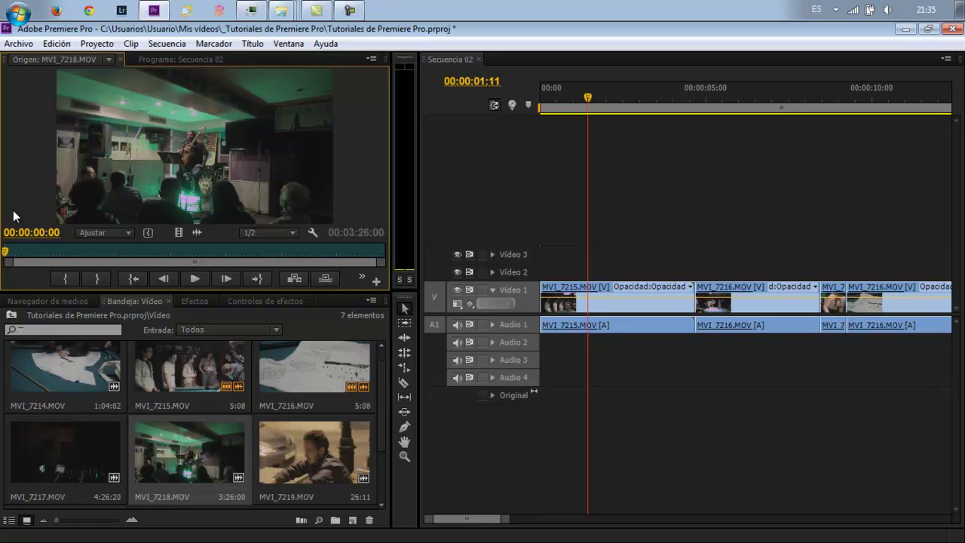
pyautogui.press('space')
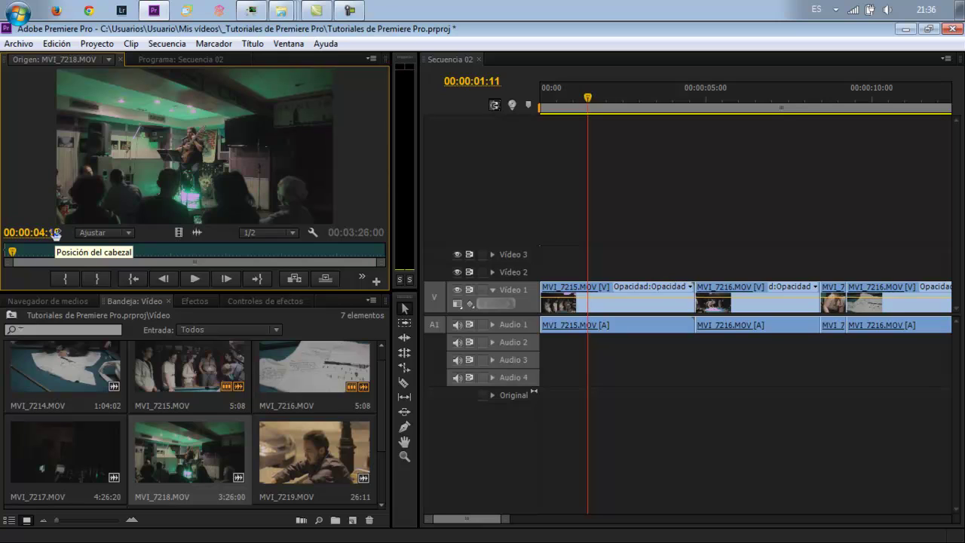
pyautogui.press('Right')
pyautogui.press('Right')
pyautogui.press('Right')
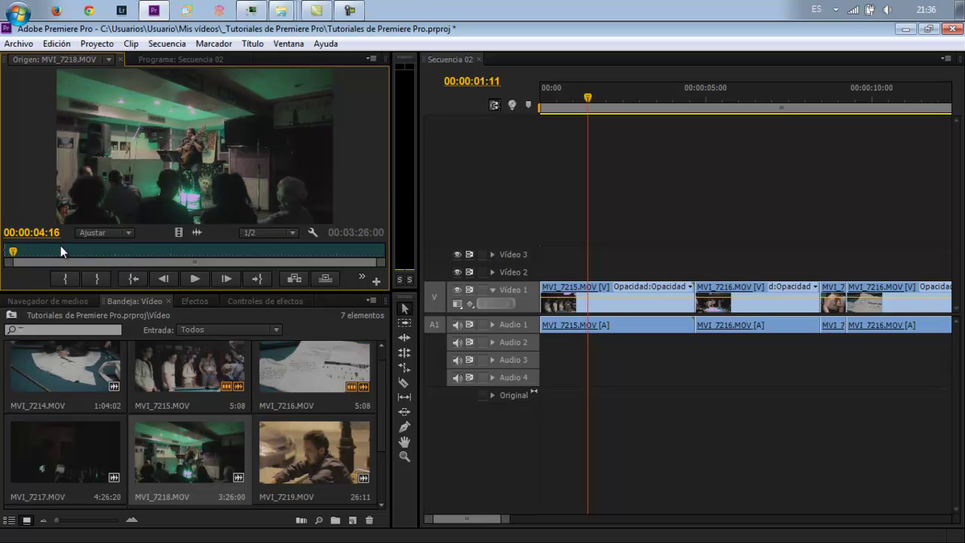
pyautogui.press('Right')
# Step: Set MVI_7218's Out point at 00:00:04:17, insert it, then undo the insertion
pyautogui.press('o')
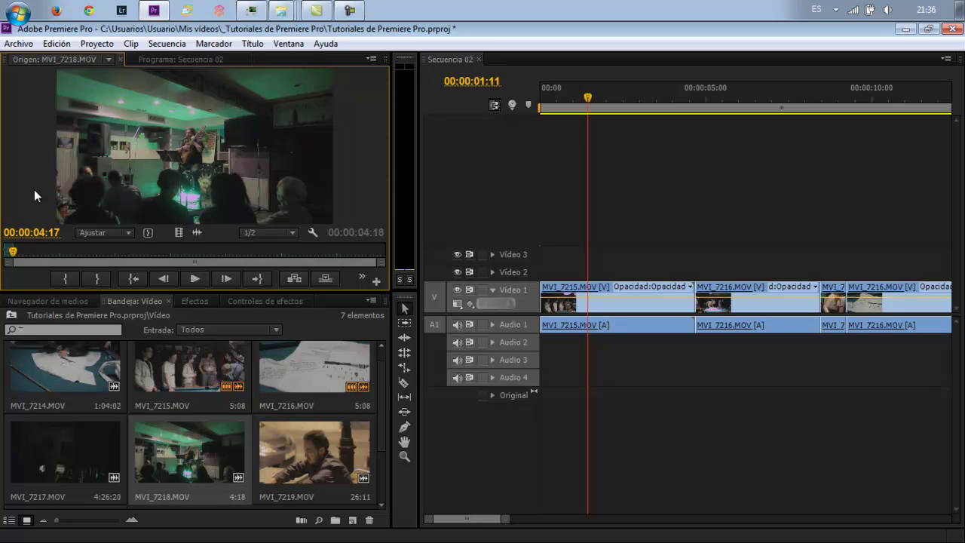
pyautogui.click(294, 279)
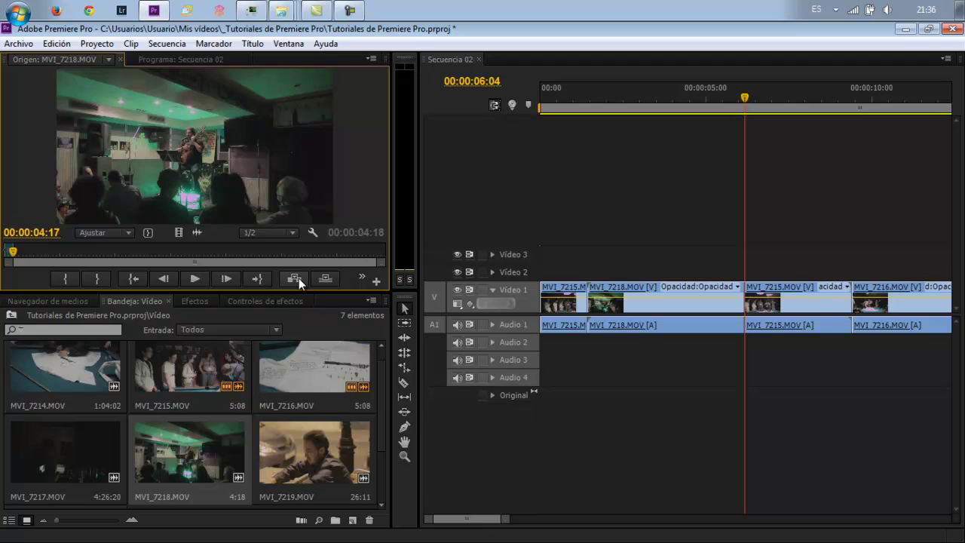
pyautogui.hotkey('ctrl', 'z')
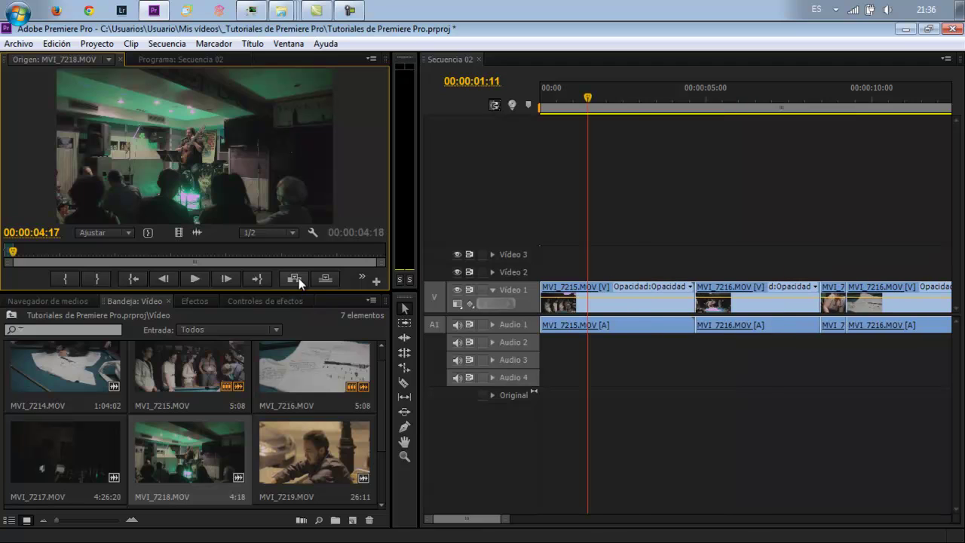
# Step: Try inserting and drag-overwriting MVI_7218 onto Video 1, undoing each attempt
pyautogui.click(298, 278)
pyautogui.hotkey('ctrl', 'z')
pyautogui.moveTo(247, 151); pyautogui.dragTo(558, 294)
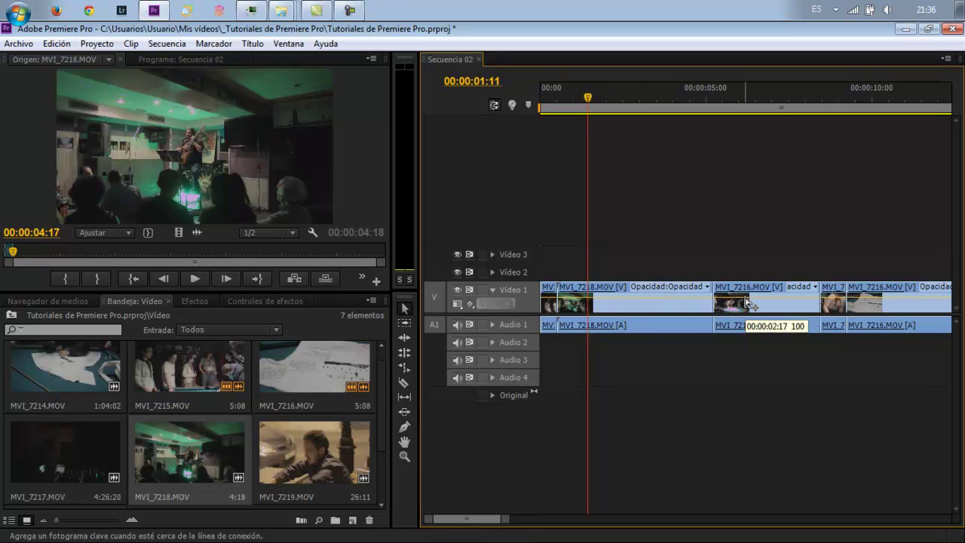
pyautogui.hotkey('ctrl', 'z')
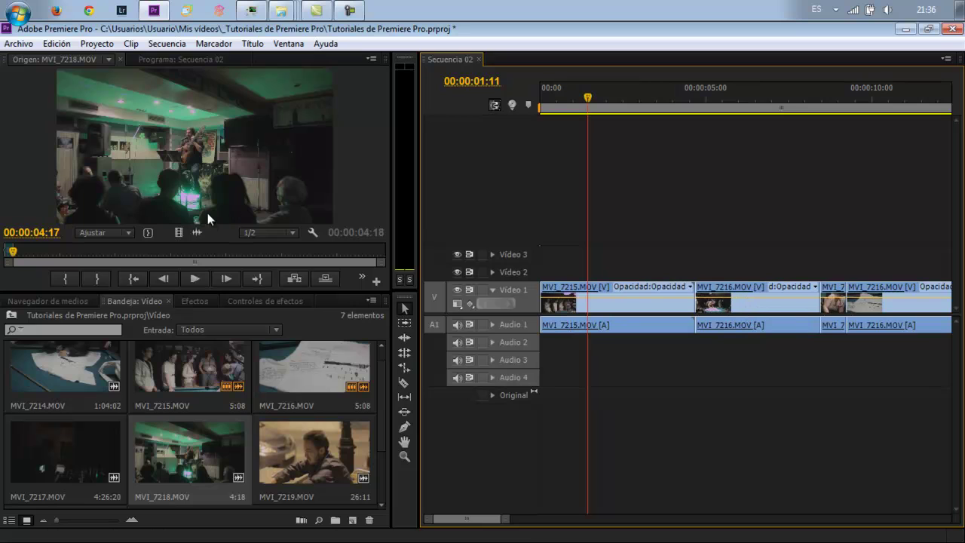
pyautogui.click(214, 191)
pyautogui.moveTo(213, 191); pyautogui.dragTo(790, 300)
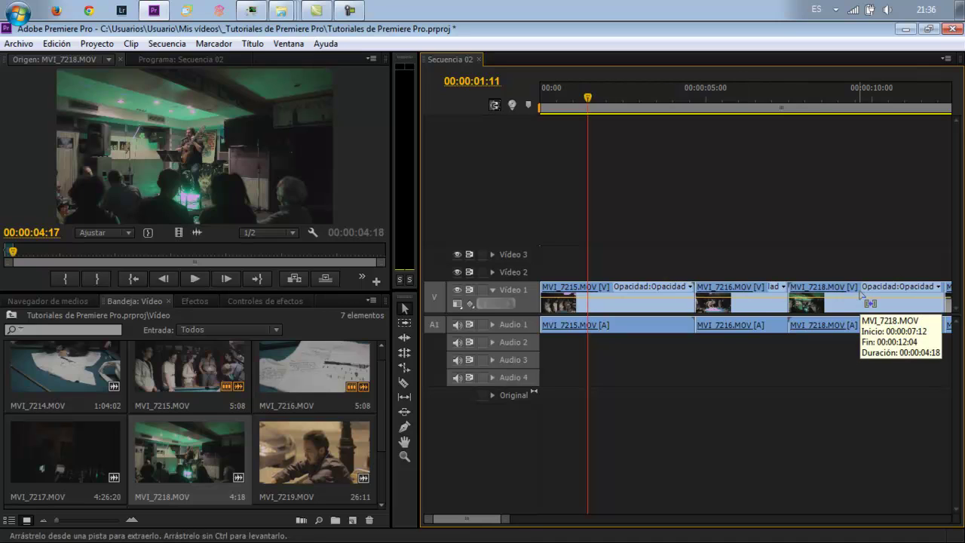
pyautogui.hotkey('ctrl', 'z')
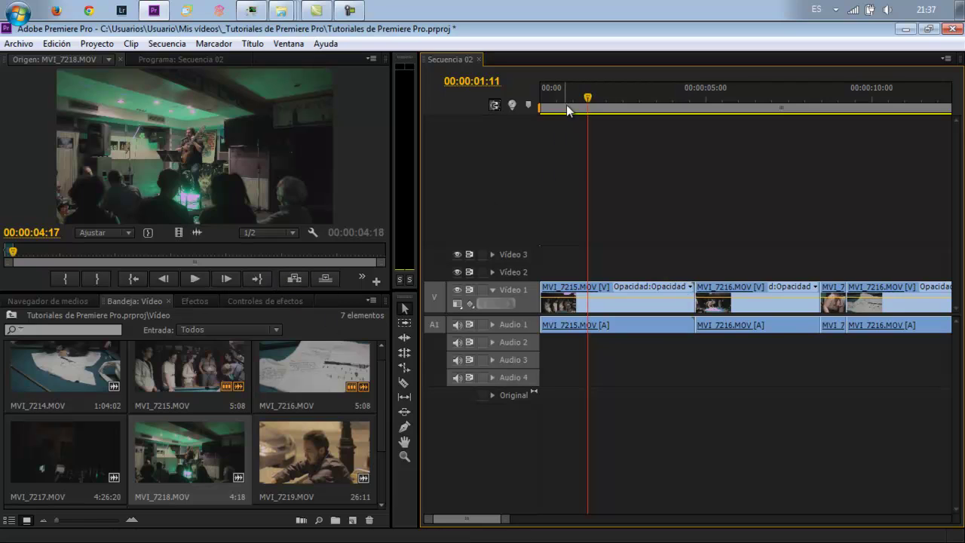
# Step: Insert the trimmed MVI_7218 at 00:00:02:04, splitting MVI_7215 in two
pyautogui.moveTo(588, 98); pyautogui.dragTo(612, 96)
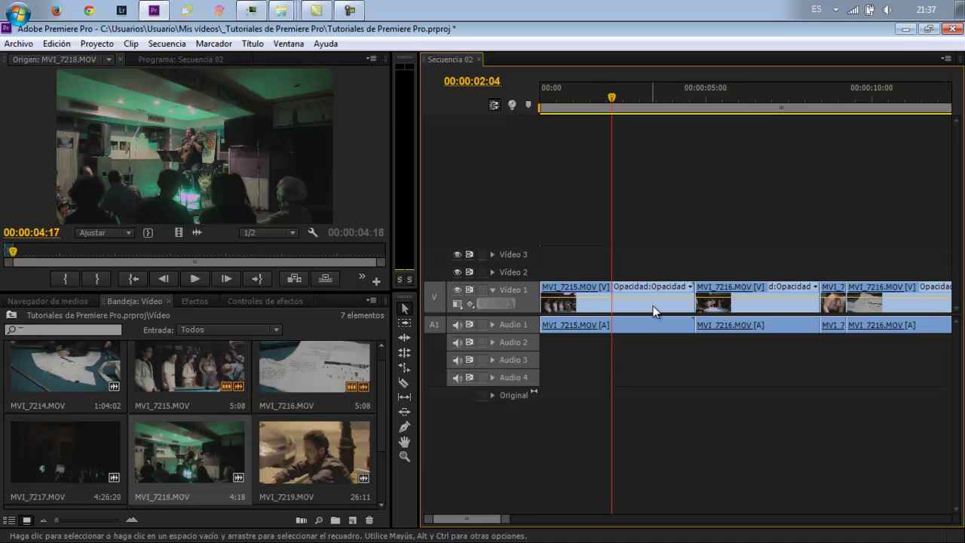
pyautogui.moveTo(653, 306)
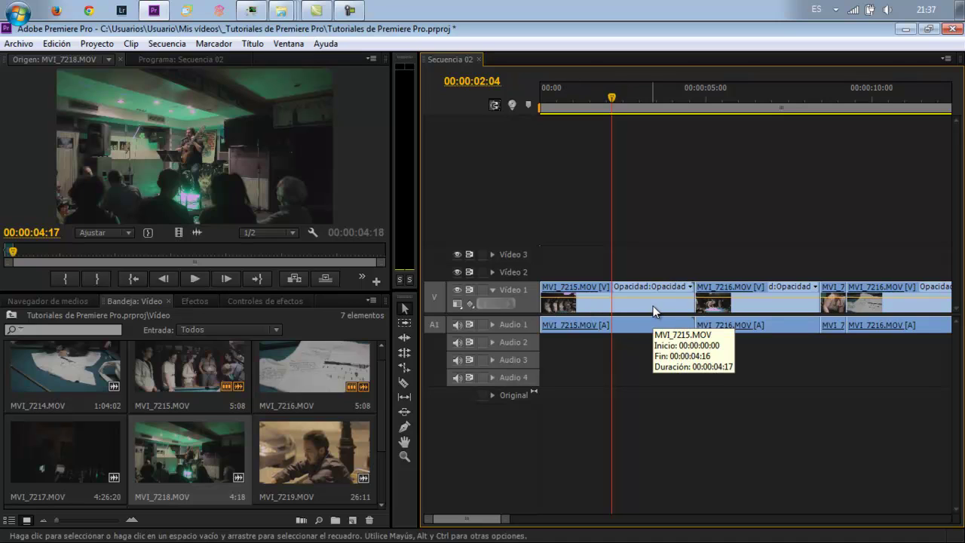
pyautogui.click(302, 278)
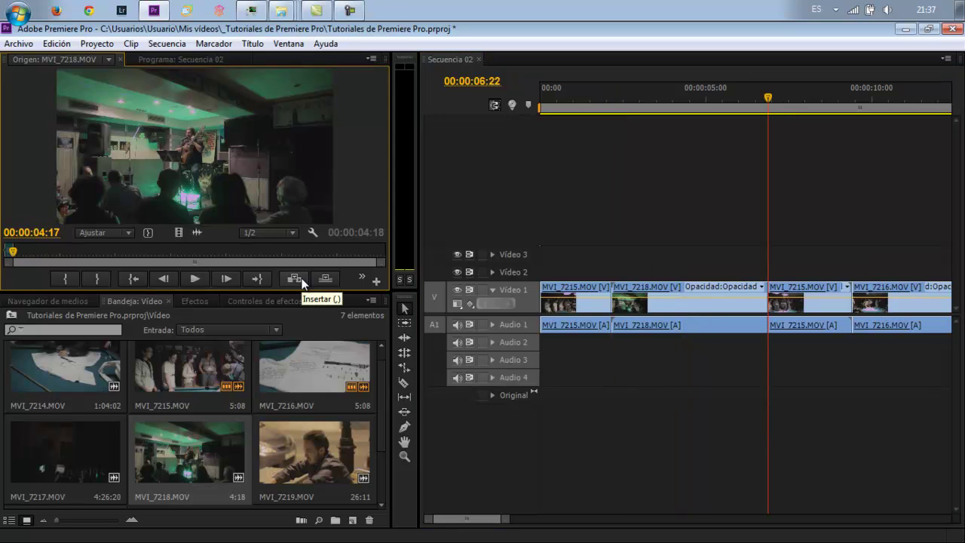
# Step: Replace the trial insertion with a Ctrl-drag insert edit of MVI_7218 after the first MVI_7216 piece
pyautogui.hotkey('ctrl', 'z')
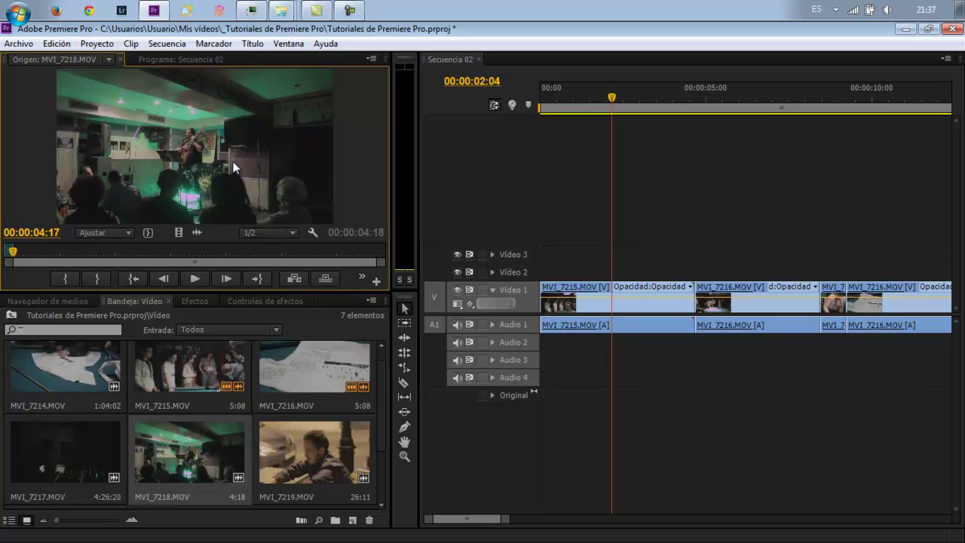
pyautogui.moveTo(233, 161); pyautogui.dragTo(609, 289)
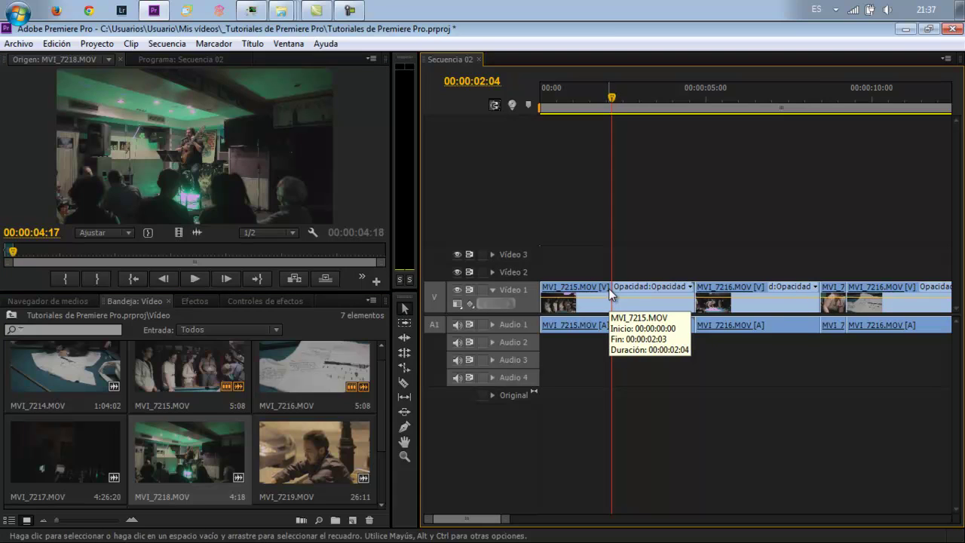
pyautogui.press('ctrl')
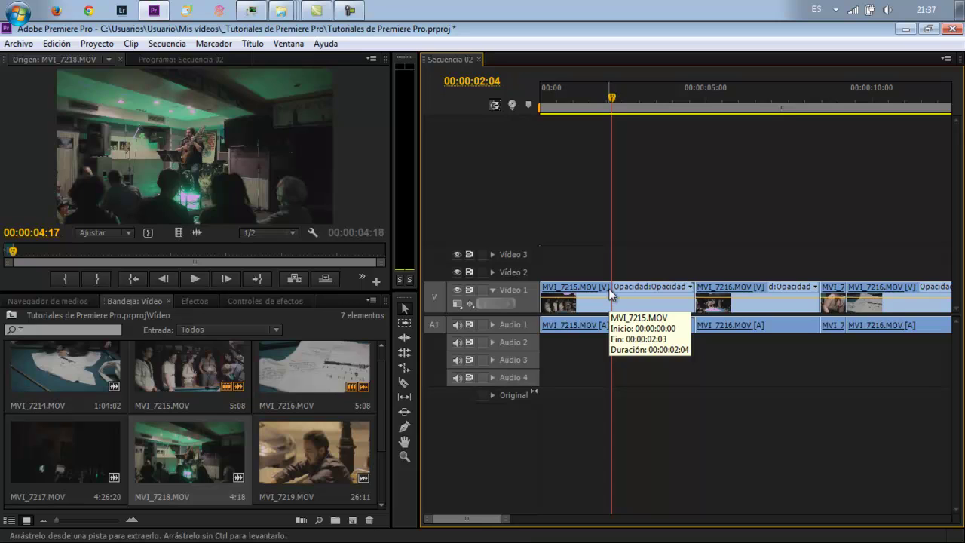
pyautogui.press('ctrl')
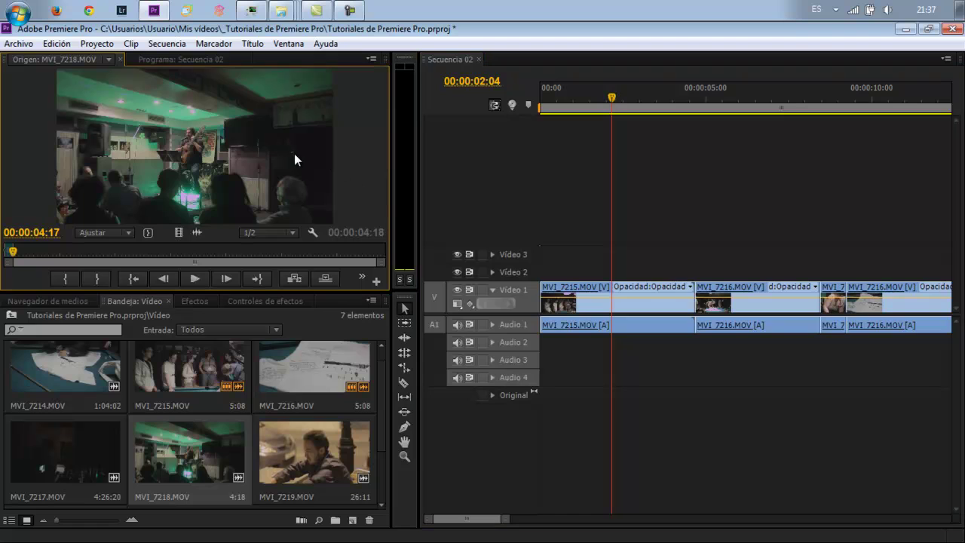
pyautogui.moveTo(294, 153); pyautogui.dragTo(625, 309)
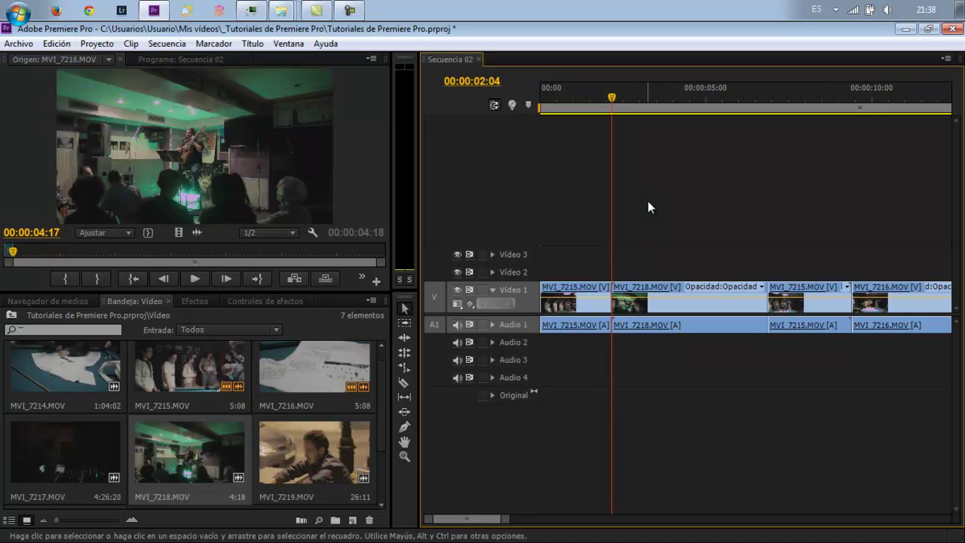
pyautogui.hotkey('ctrl', 'z')
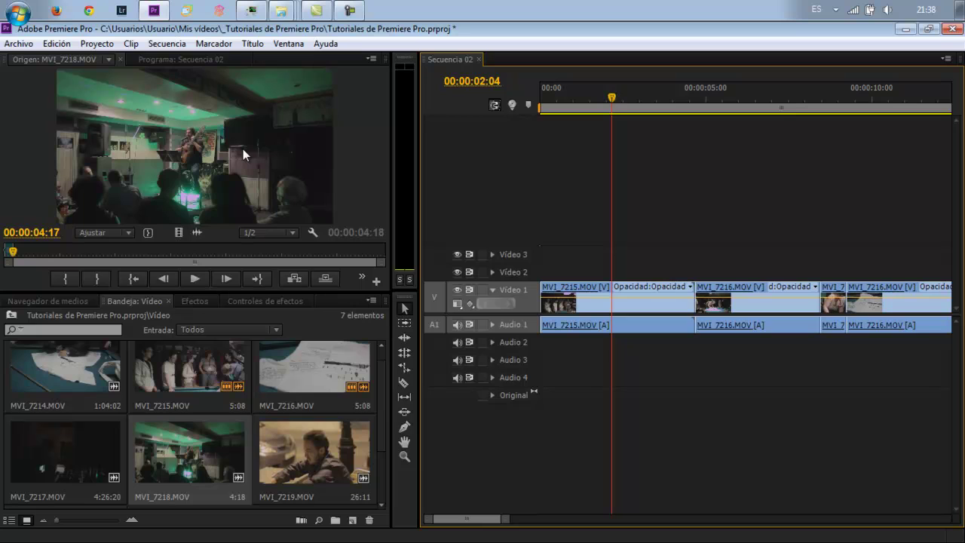
pyautogui.moveTo(243, 148)
pyautogui.mouseDown()
pyautogui.moveTo(613, 207)
pyautogui.moveTo(805, 259)
pyautogui.moveTo(761, 291)
pyautogui.mouseUp()
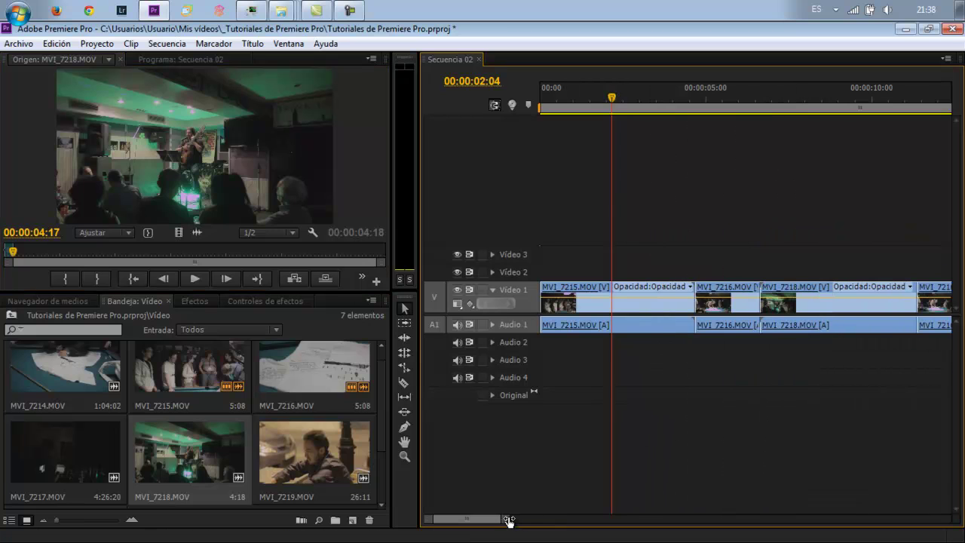
# Step: Zoom the timeline out and ripple delete MVI_7218 so the MVI_7215/7216 pieces close up
pyautogui.moveTo(508, 519); pyautogui.dragTo(528, 518)
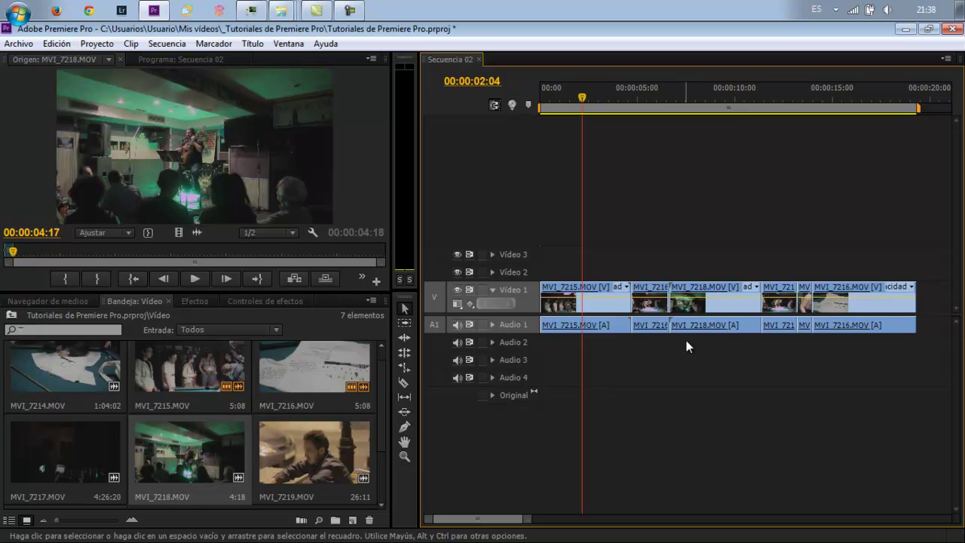
pyautogui.hotkey('shift', 'Delete')
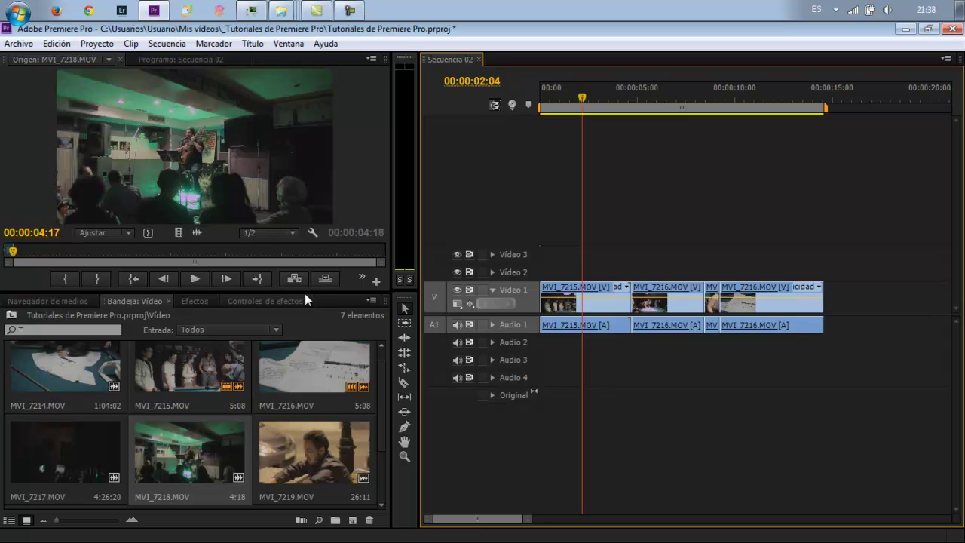
# Step: Move the last MVI_7216 clip right to open a gap, then save the project
pyautogui.moveTo(530, 519)
pyautogui.mouseDown()
pyautogui.moveTo(551, 520)
pyautogui.moveTo(474, 519)
pyautogui.mouseUp()
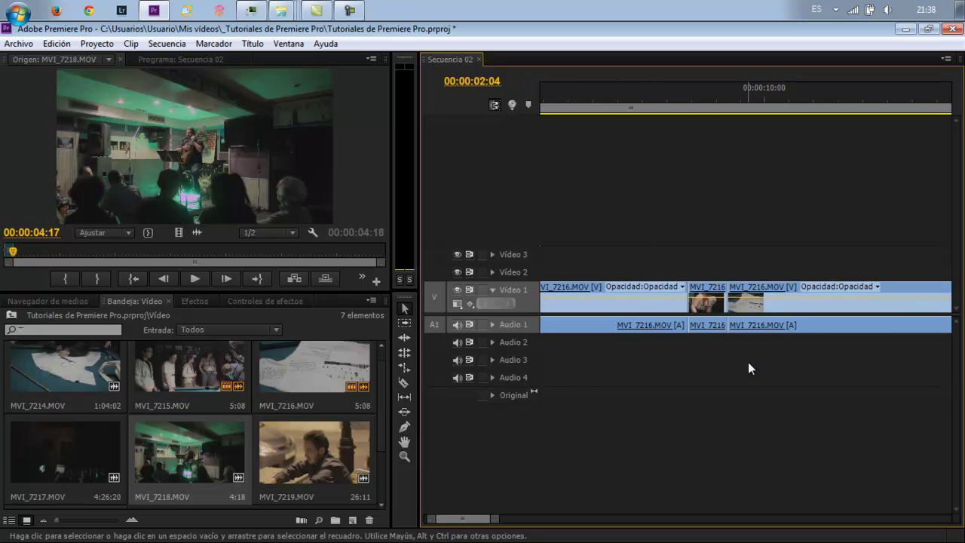
pyautogui.moveTo(748, 307); pyautogui.dragTo(790, 306)
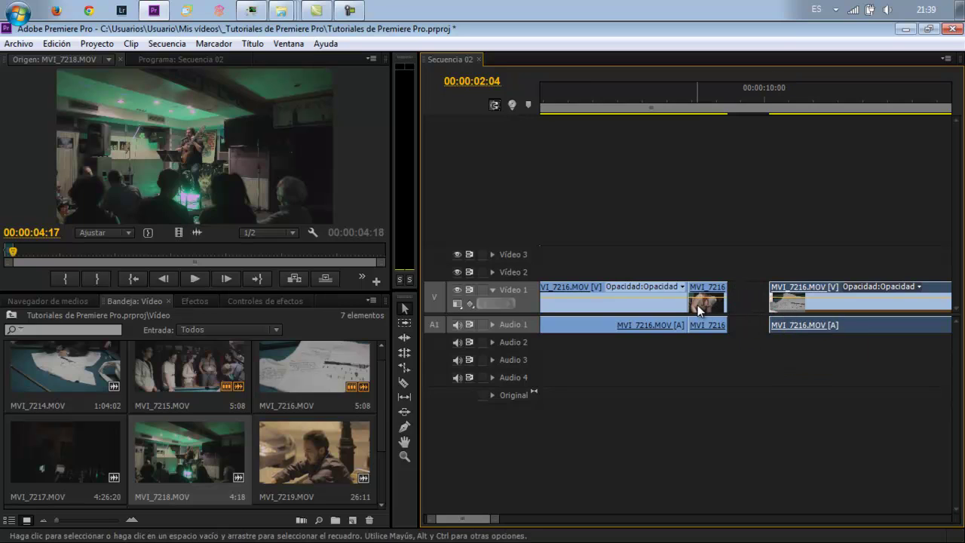
pyautogui.click(700, 309)
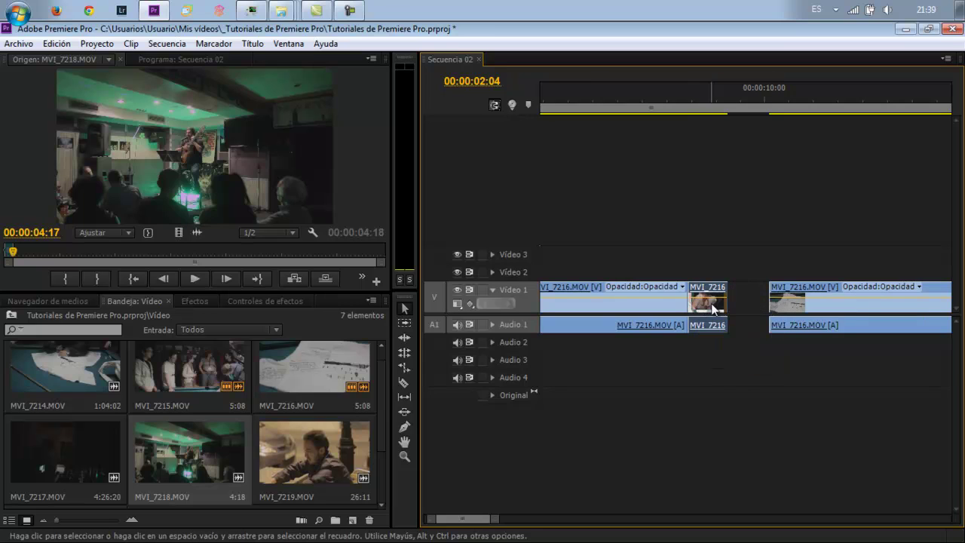
pyautogui.hotkey('ctrl', 's')
# Step: Trim the short middle MVI_7216 clip's out-point so it ends just before the last clip
pyautogui.moveTo(701, 309)
pyautogui.click(731, 304)
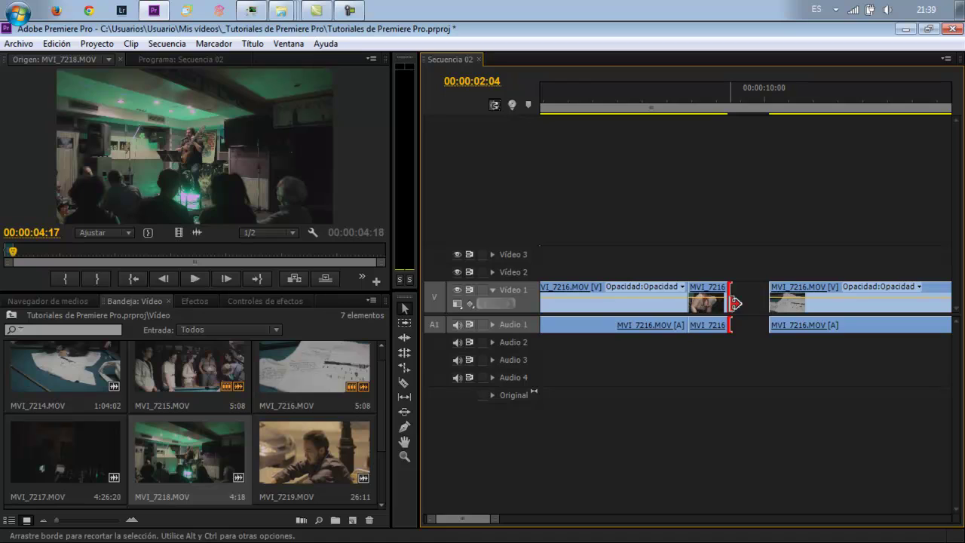
pyautogui.moveTo(734, 304); pyautogui.dragTo(769, 302)
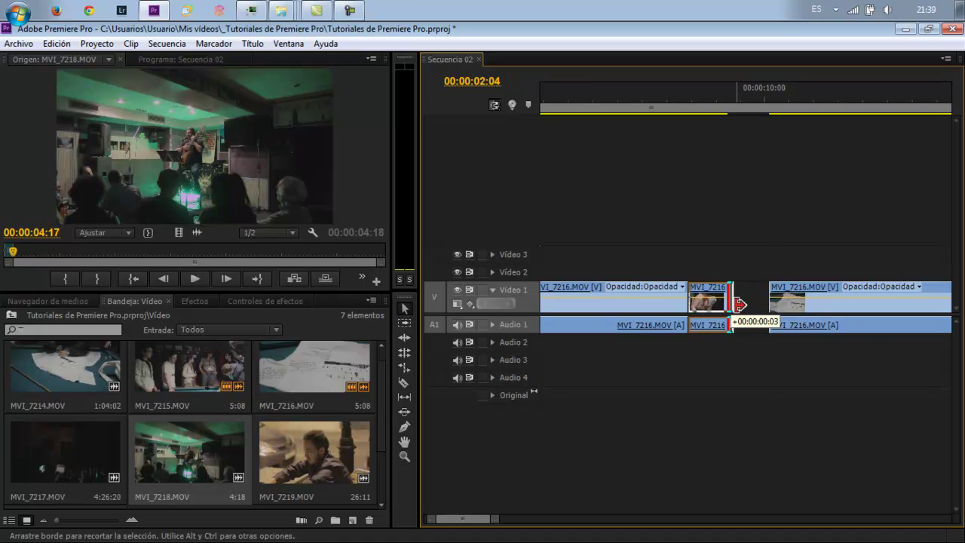
pyautogui.moveTo(769, 302); pyautogui.dragTo(734, 304)
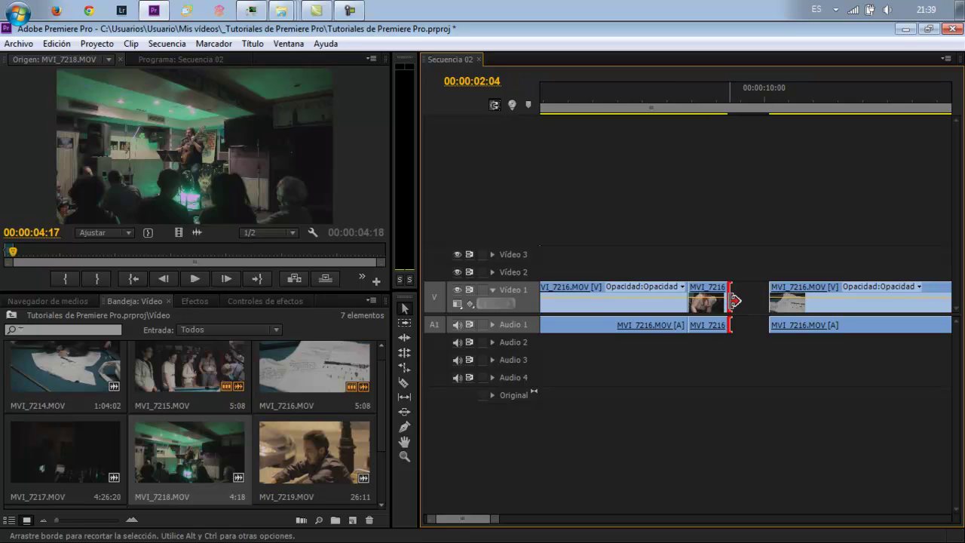
pyautogui.moveTo(734, 301)
pyautogui.mouseDown()
pyautogui.moveTo(764, 301)
pyautogui.moveTo(728, 301)
pyautogui.mouseUp()
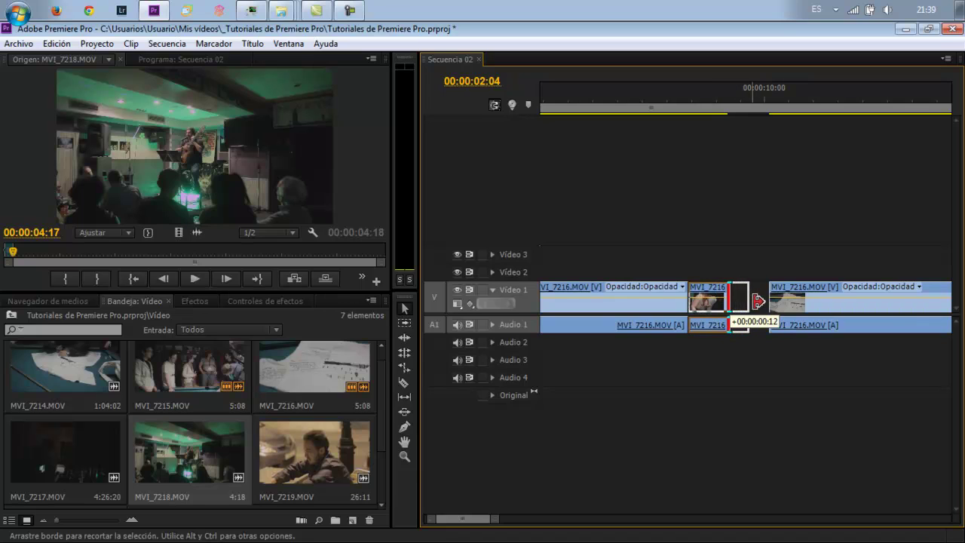
pyautogui.moveTo(728, 301); pyautogui.dragTo(769, 301)
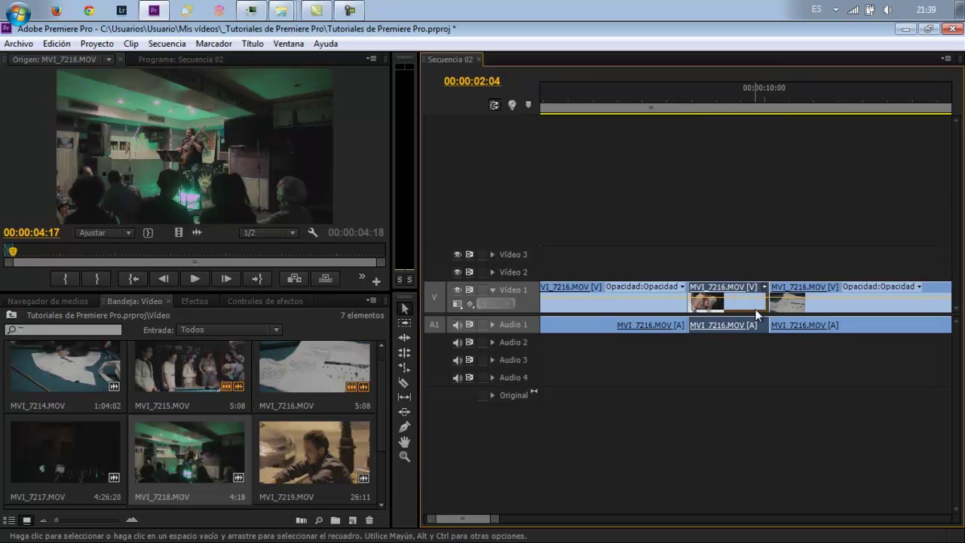
pyautogui.moveTo(757, 305); pyautogui.dragTo(739, 305)
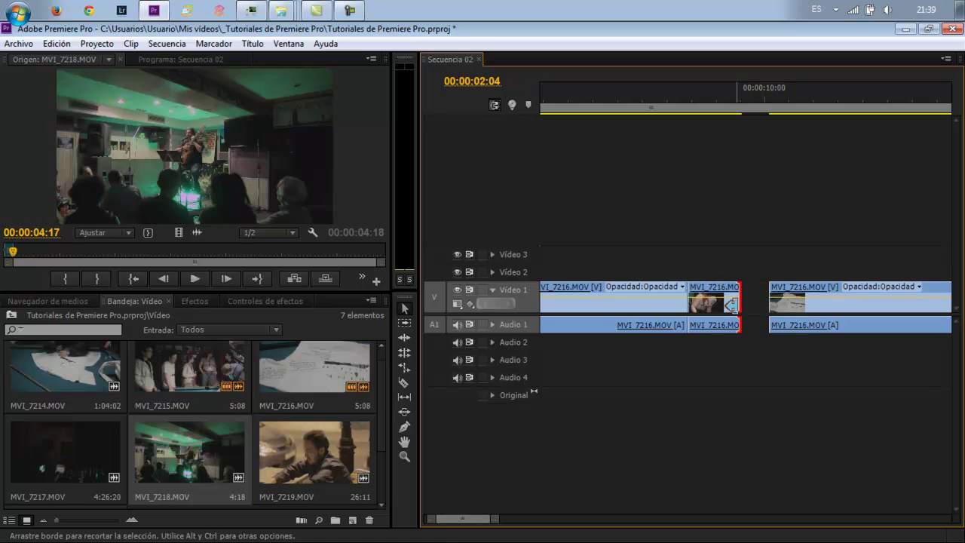
# Step: With snapping toggled, lengthen the middle MVI_7216 clip's end and push the last clip further right
pyautogui.click(493, 105)
pyautogui.moveTo(739, 302)
pyautogui.mouseDown()
pyautogui.moveTo(784, 302)
pyautogui.moveTo(758, 302)
pyautogui.mouseUp()
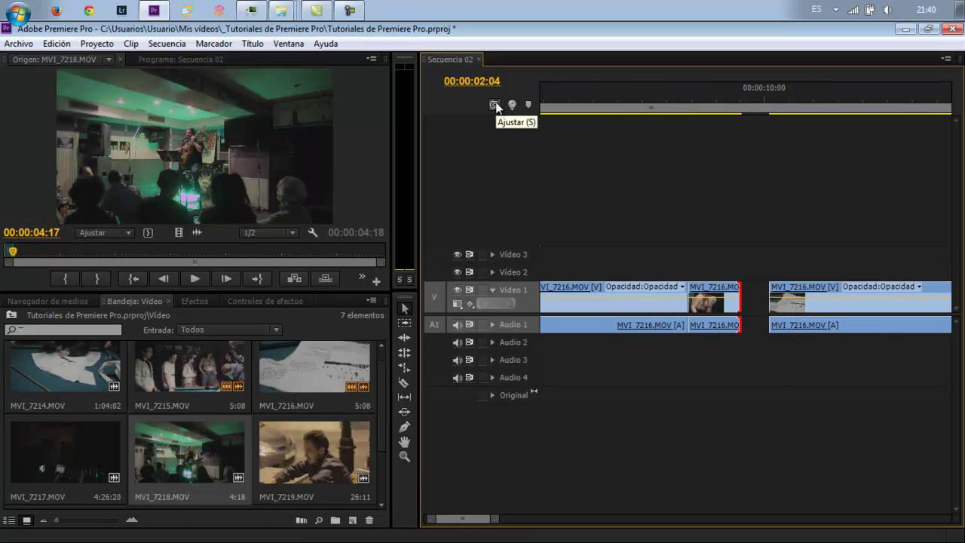
pyautogui.moveTo(785, 305); pyautogui.dragTo(875, 304)
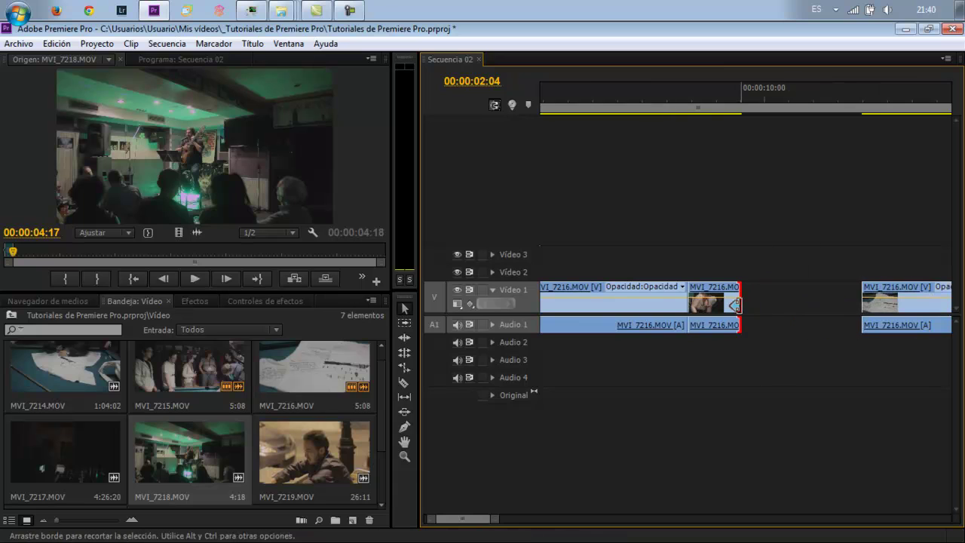
pyautogui.moveTo(734, 303); pyautogui.dragTo(853, 302)
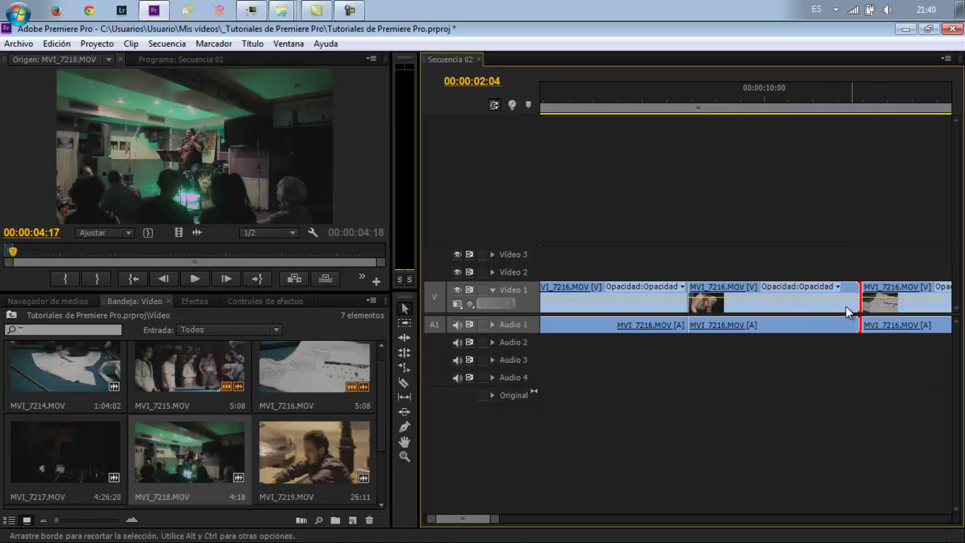
# Step: Shorten the middle clip's end and slide the last MVI_7216 clip left flush against it
pyautogui.click(788, 305)
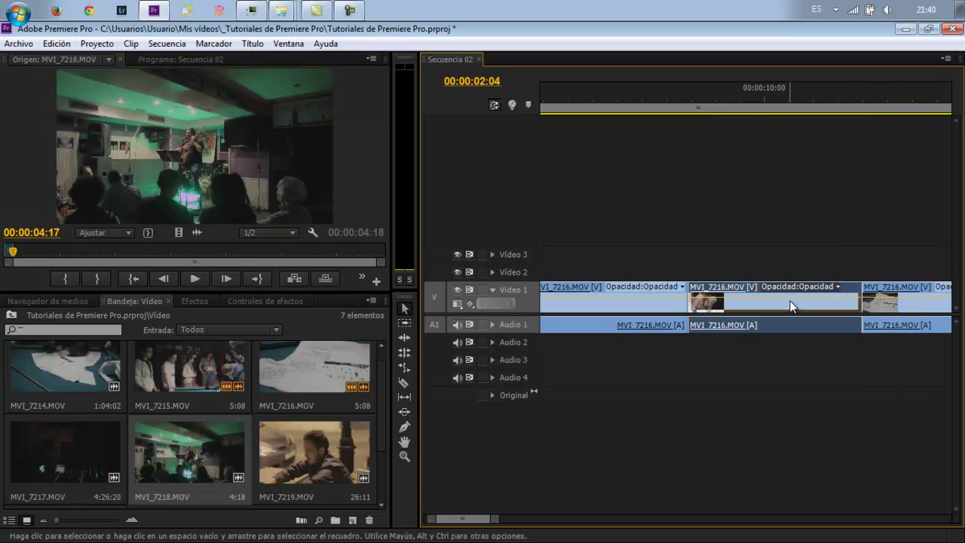
pyautogui.click(896, 306)
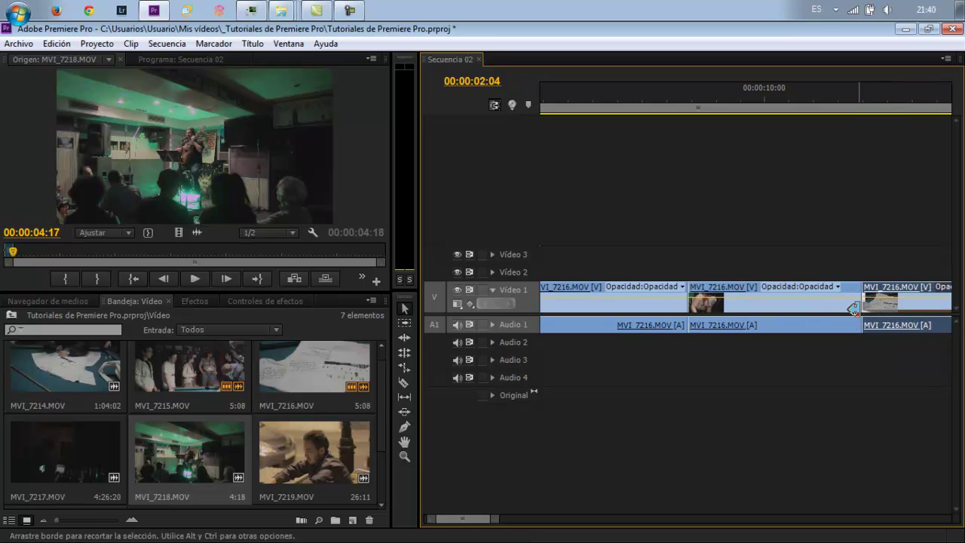
pyautogui.moveTo(853, 309); pyautogui.dragTo(741, 313)
pyautogui.moveTo(891, 311); pyautogui.dragTo(770, 309)
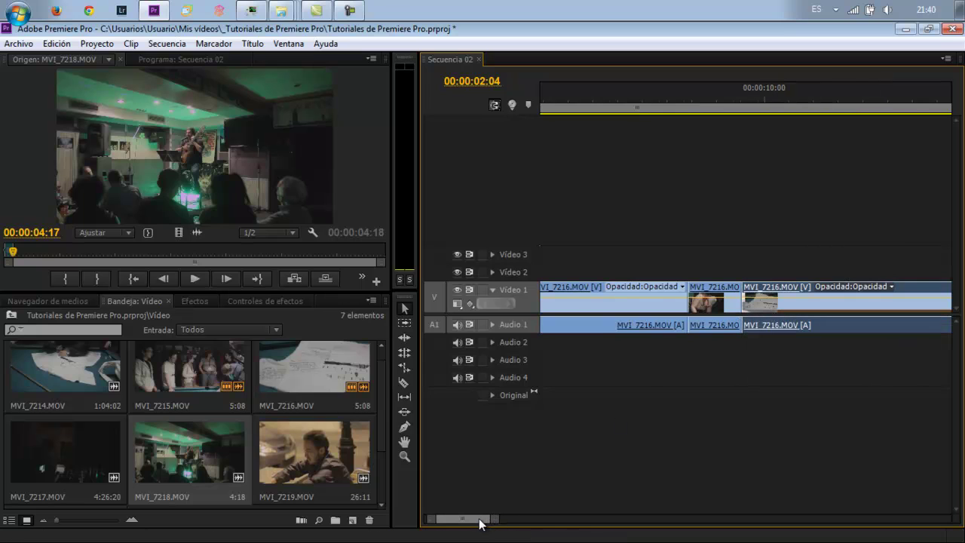
pyautogui.moveTo(479, 518); pyautogui.dragTo(466, 518)
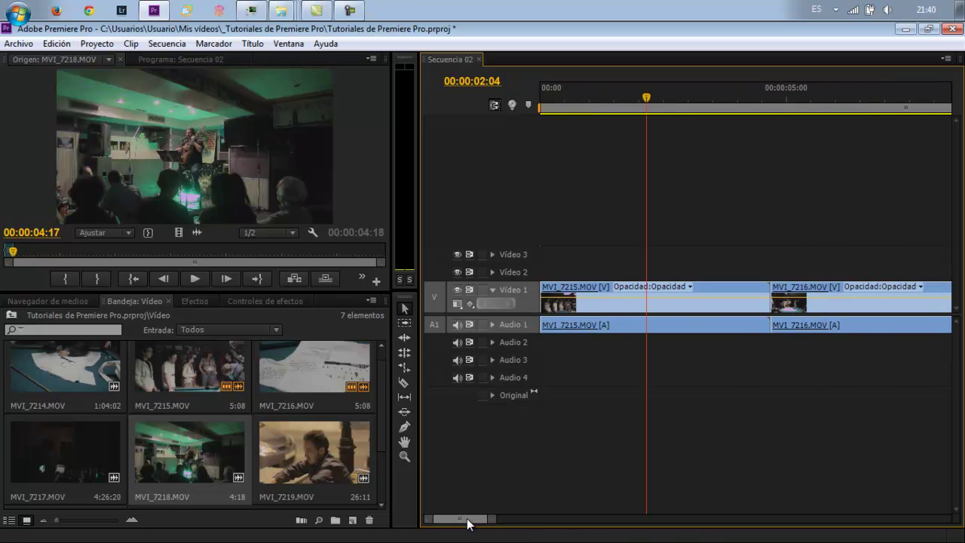
# Step: Trim MVI_7215's out-point, with the playhead at 00:00:04:11, testing how far its end extends
pyautogui.click(755, 305)
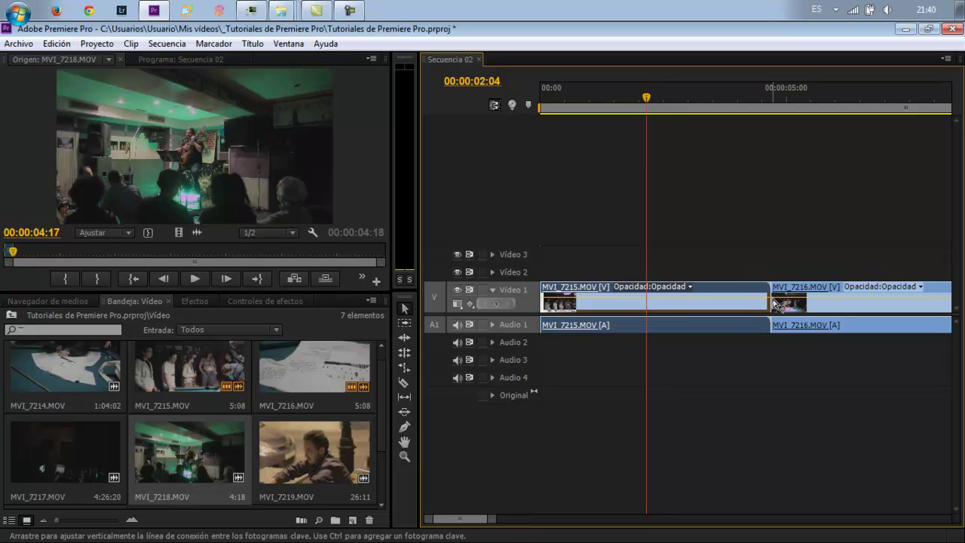
pyautogui.click(759, 95)
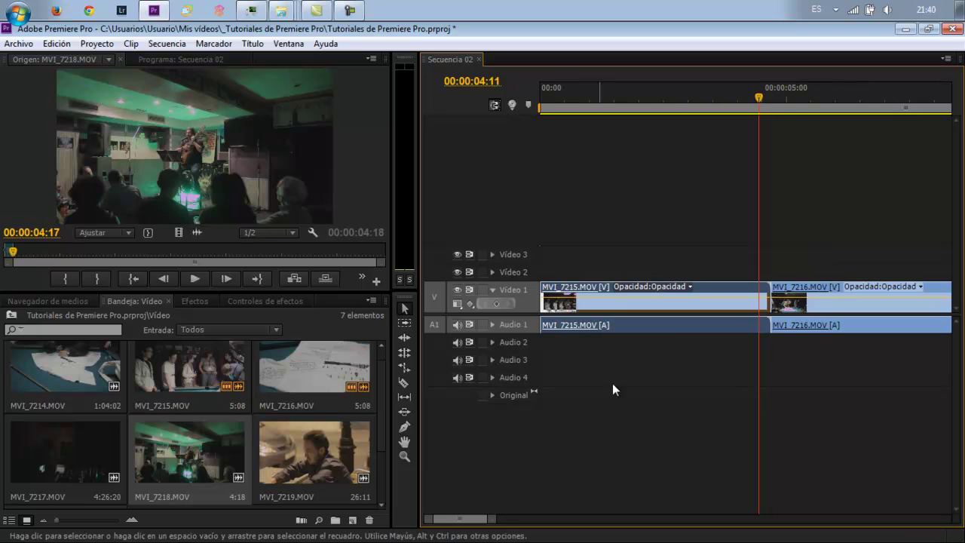
pyautogui.moveTo(541, 302)
pyautogui.mouseDown()
pyautogui.moveTo(616, 302)
pyautogui.moveTo(554, 306)
pyautogui.mouseUp()
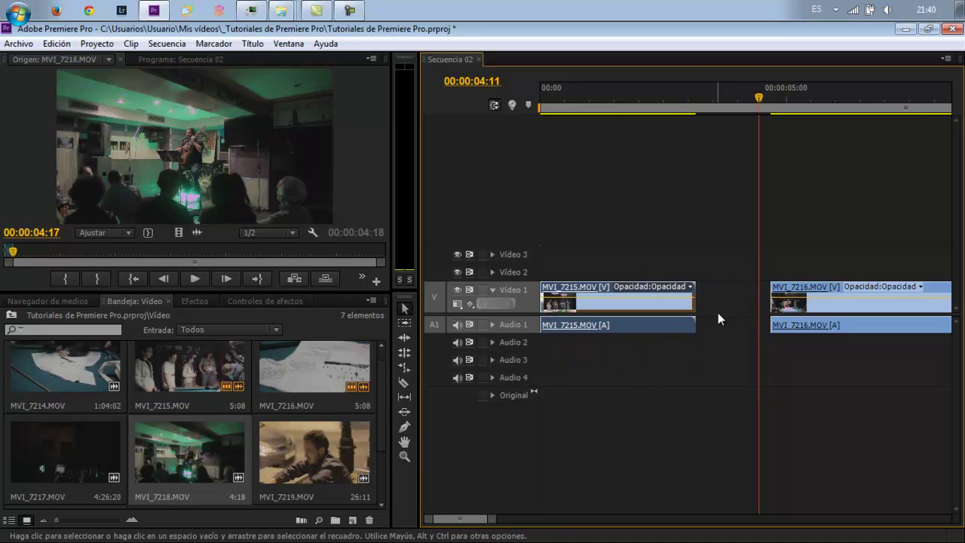
pyautogui.moveTo(695, 301)
pyautogui.mouseDown()
pyautogui.moveTo(717, 300)
pyautogui.moveTo(642, 299)
pyautogui.moveTo(733, 300)
pyautogui.mouseUp()
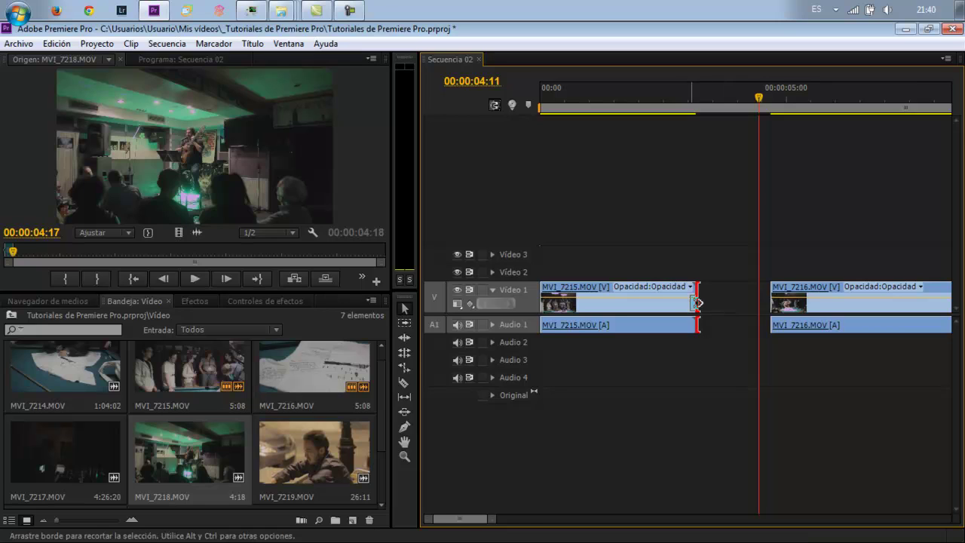
pyautogui.moveTo(701, 301); pyautogui.dragTo(706, 302)
pyautogui.moveTo(699, 302)
pyautogui.mouseDown()
pyautogui.moveTo(735, 298)
pyautogui.moveTo(705, 299)
pyautogui.mouseUp()
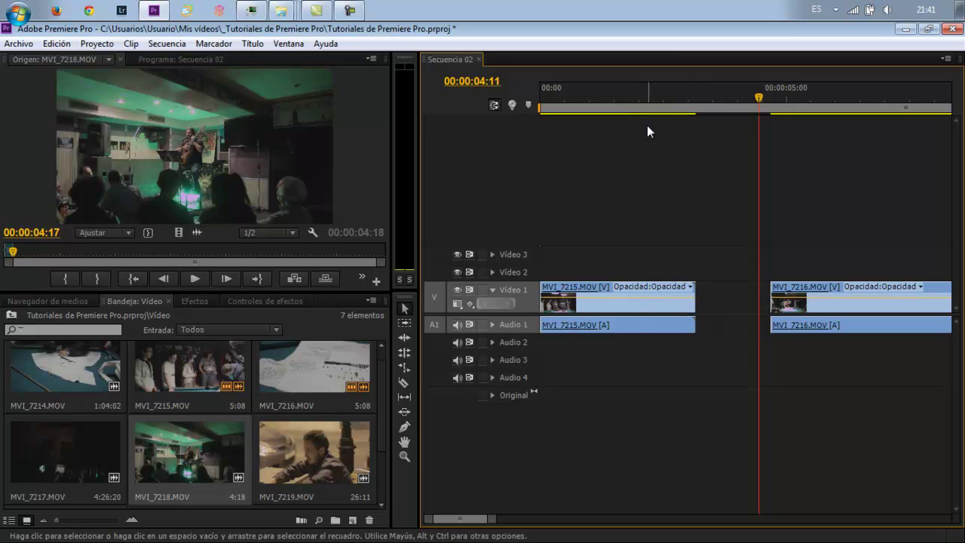
# Step: Slide MVI_7215 right against MVI_7216 and extend its in-point back to 00:00
pyautogui.click(638, 90)
pyautogui.moveTo(661, 306); pyautogui.dragTo(732, 303)
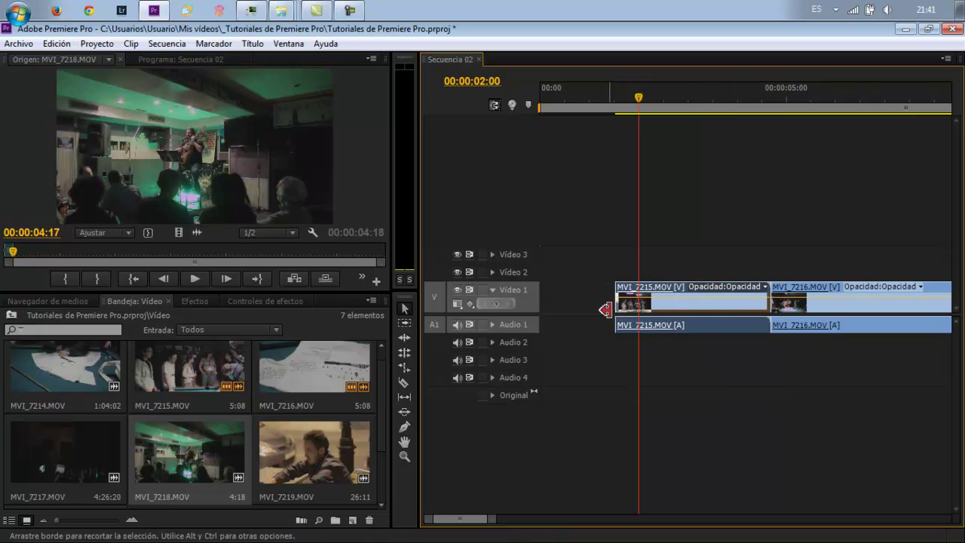
pyautogui.click(619, 305)
pyautogui.moveTo(619, 305); pyautogui.dragTo(533, 305)
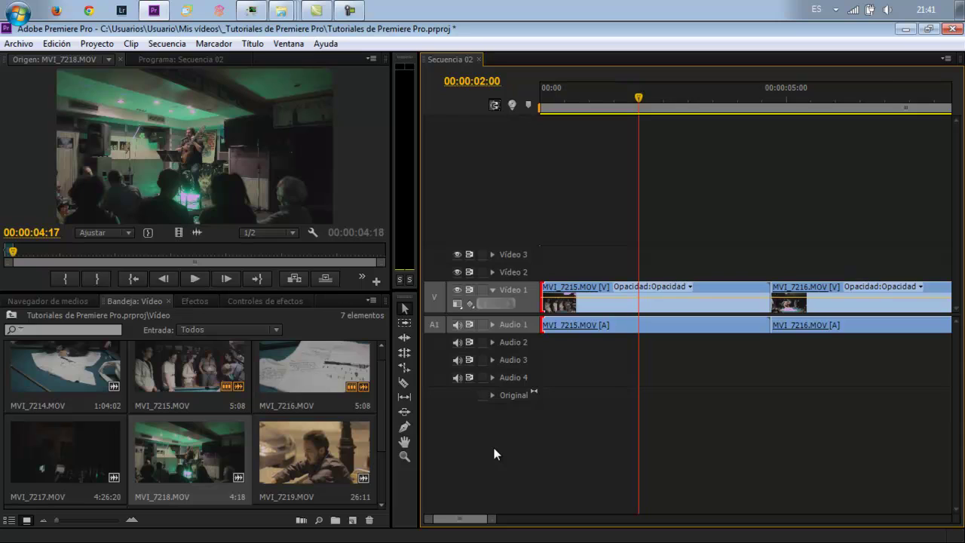
# Step: Razor-cut MVI_7215 in several places, then undo the two latest cuts
pyautogui.click(408, 382)
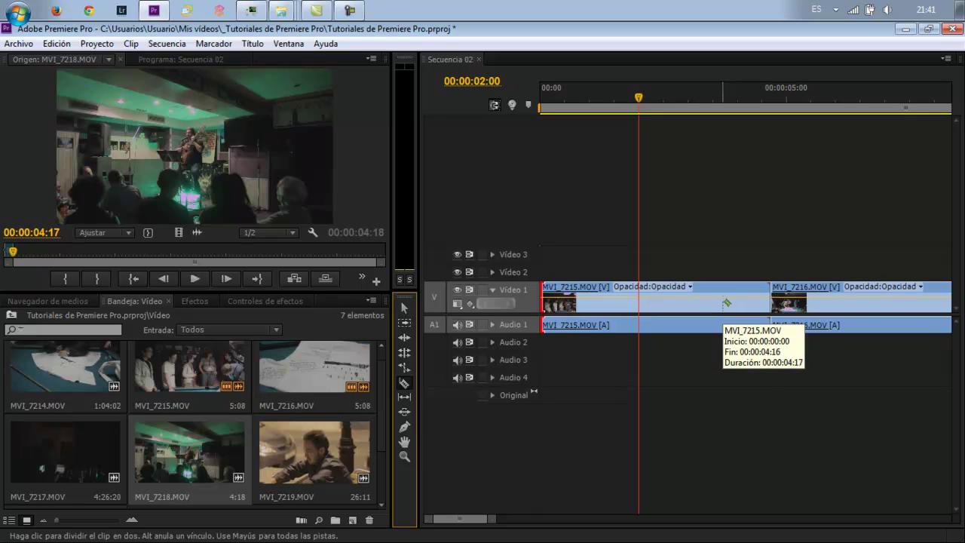
pyautogui.click(723, 302)
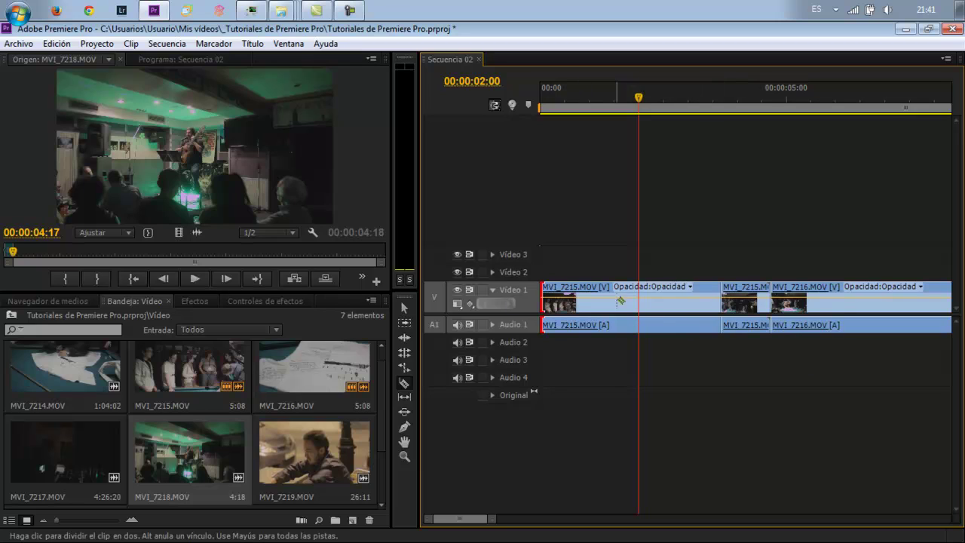
pyautogui.click(622, 305)
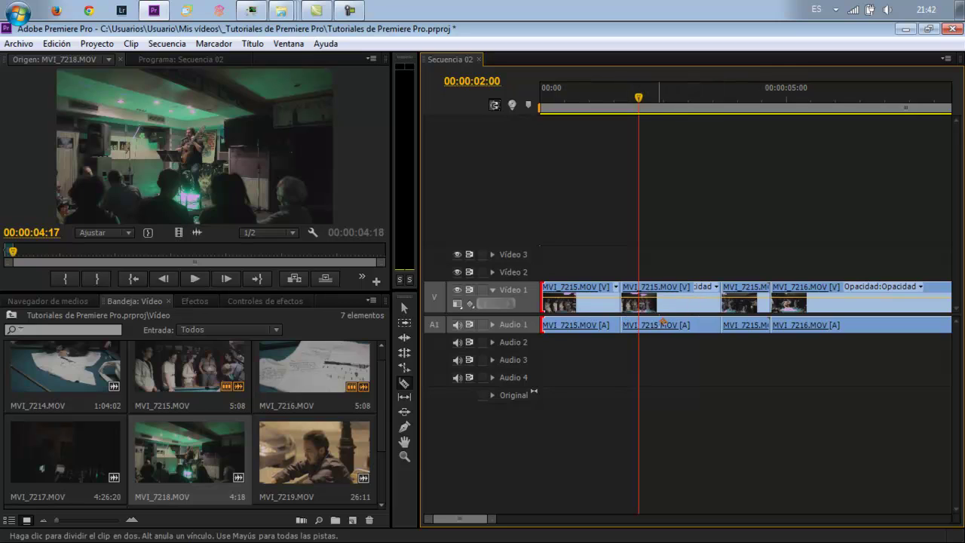
pyautogui.click(664, 306)
pyautogui.hotkey('ctrl', 'z')
pyautogui.hotkey('ctrl', 'z')
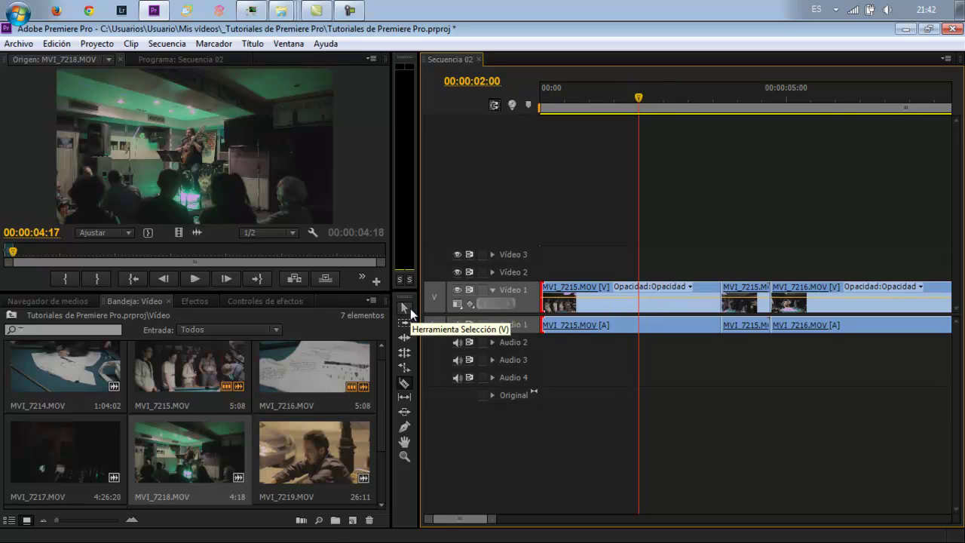
pyautogui.click(407, 308)
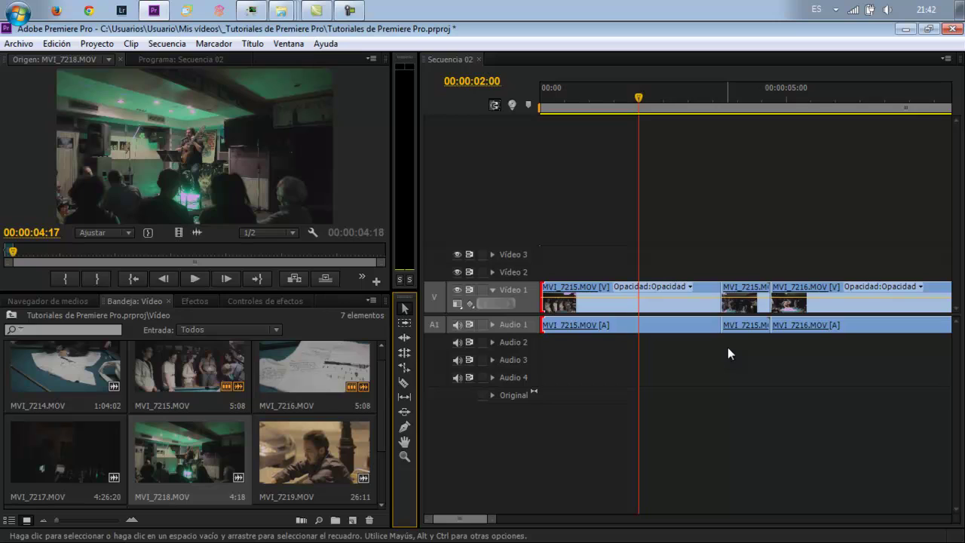
# Step: Switch between Razor (C) and Selection (V) tools, split MVI_7215 again, and undo that split
pyautogui.press('c')
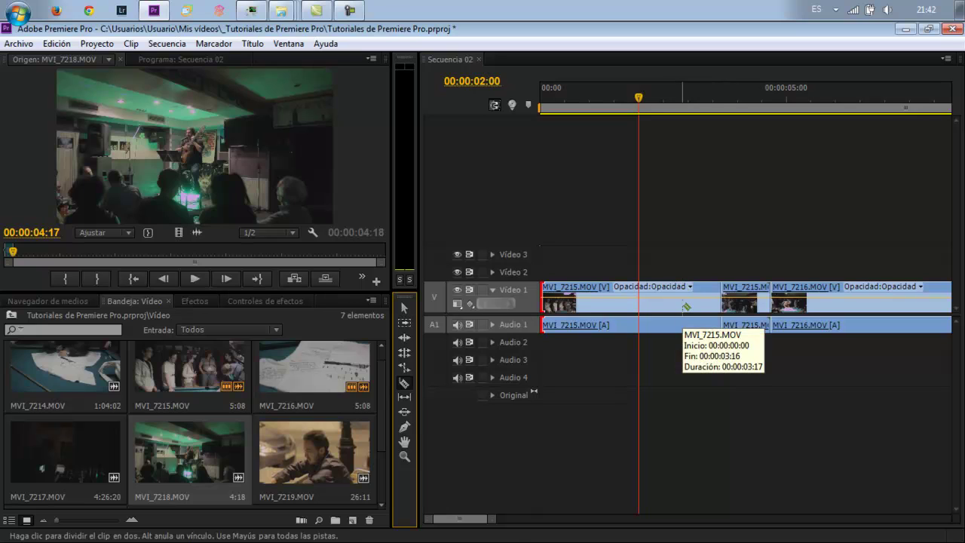
pyautogui.press('v')
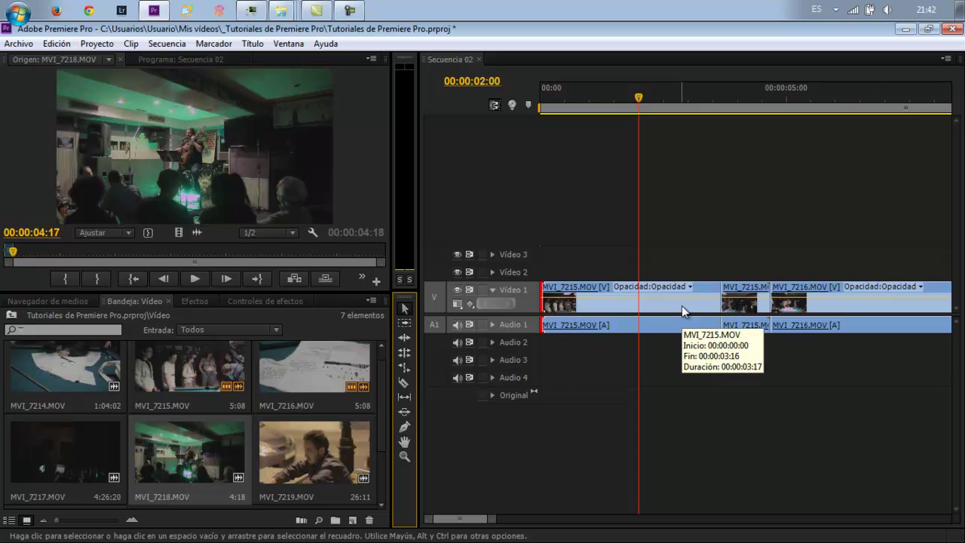
pyautogui.press('c')
pyautogui.press('v')
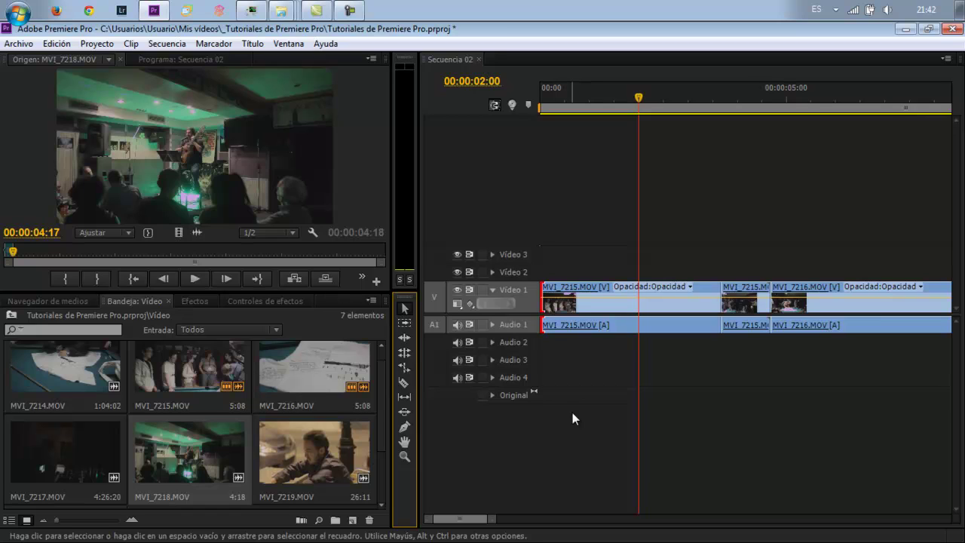
pyautogui.press('c')
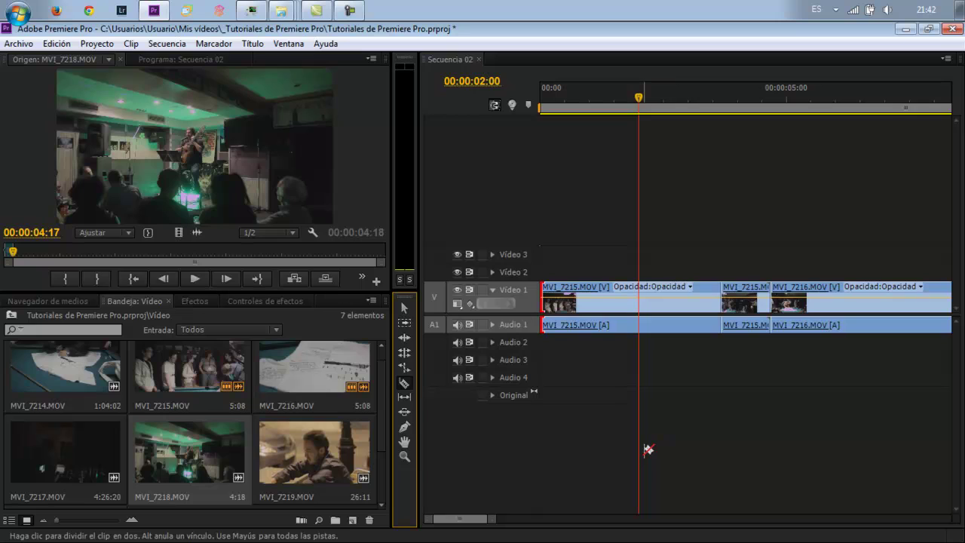
pyautogui.click(673, 302)
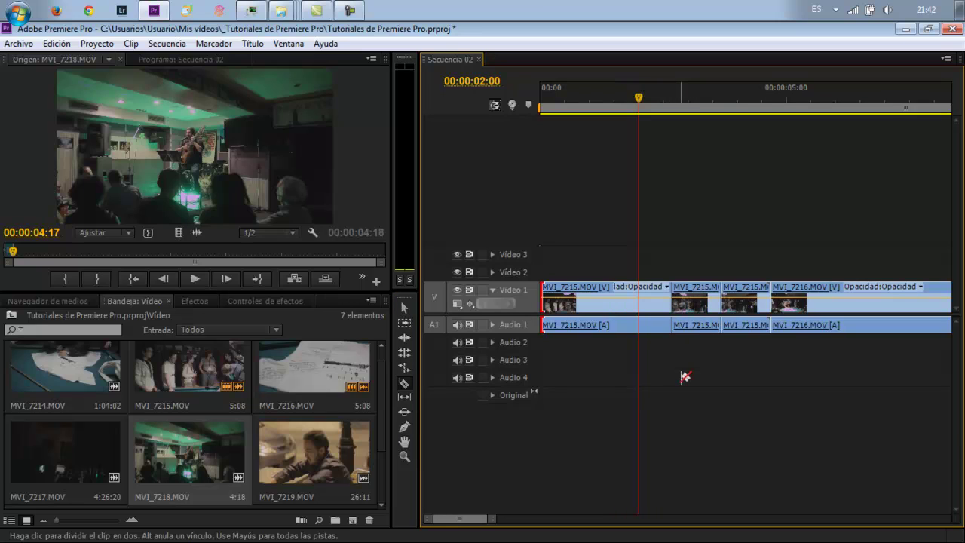
pyautogui.hotkey('ctrl', 'z')
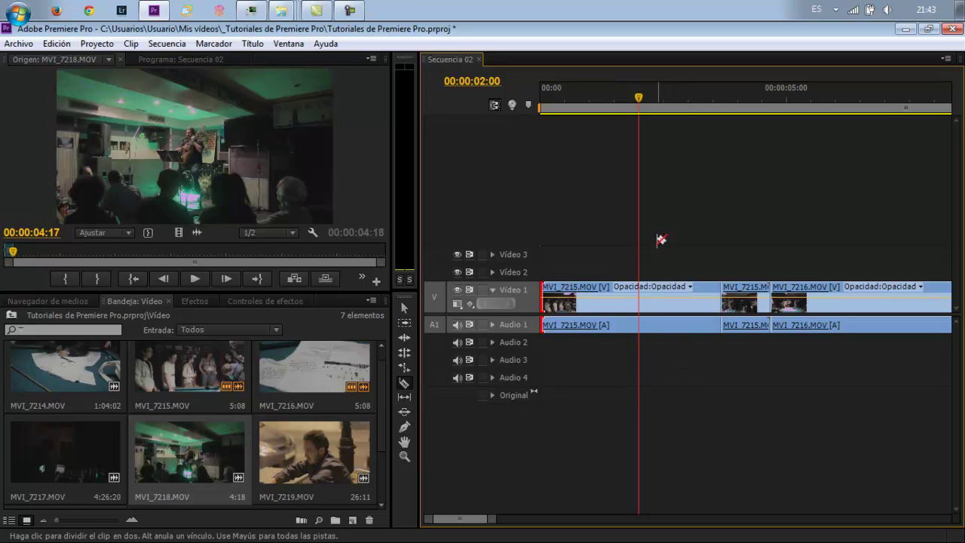
# Step: Show Secuencia 02 in the Program monitor and park the playhead at 00:00:05:03
pyautogui.click(645, 100)
pyautogui.moveTo(646, 103); pyautogui.dragTo(801, 108)
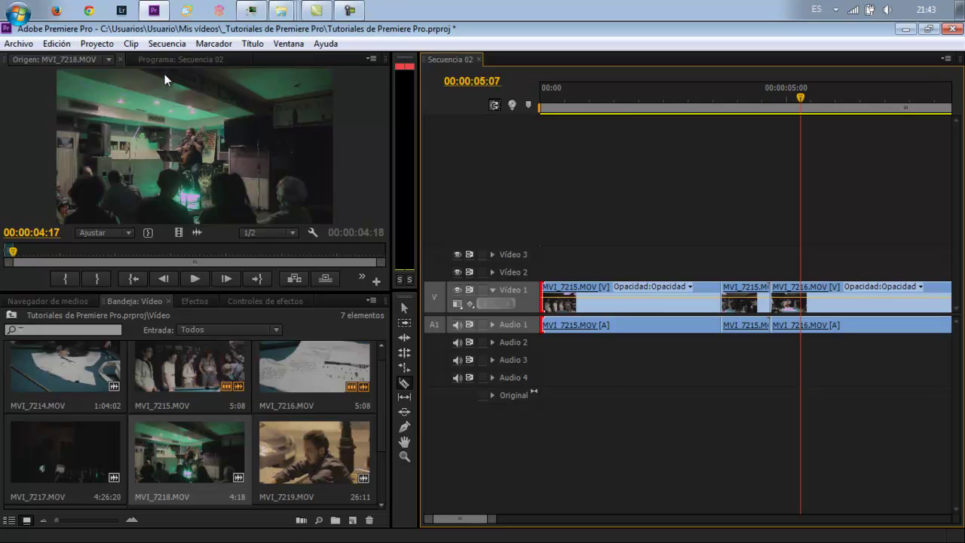
pyautogui.click(147, 59)
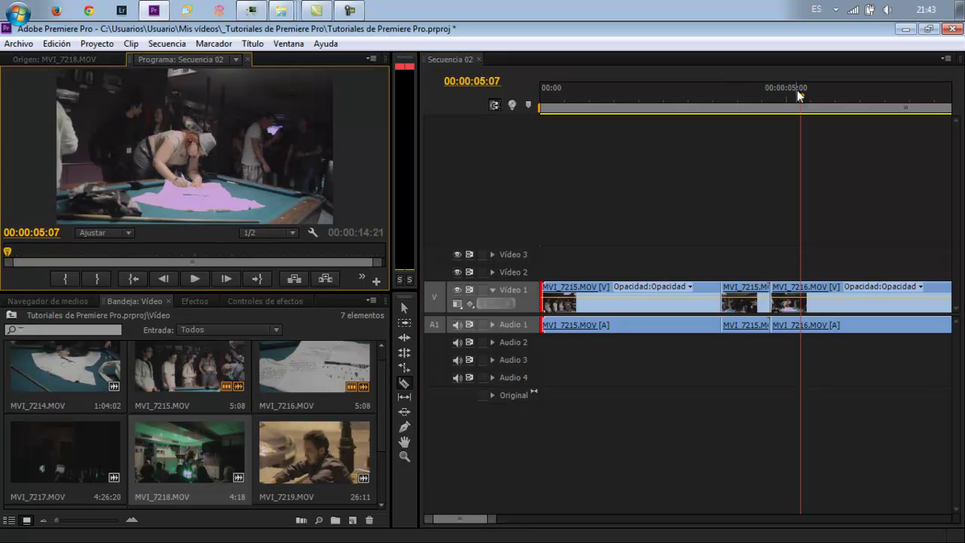
pyautogui.moveTo(803, 102); pyautogui.dragTo(797, 106)
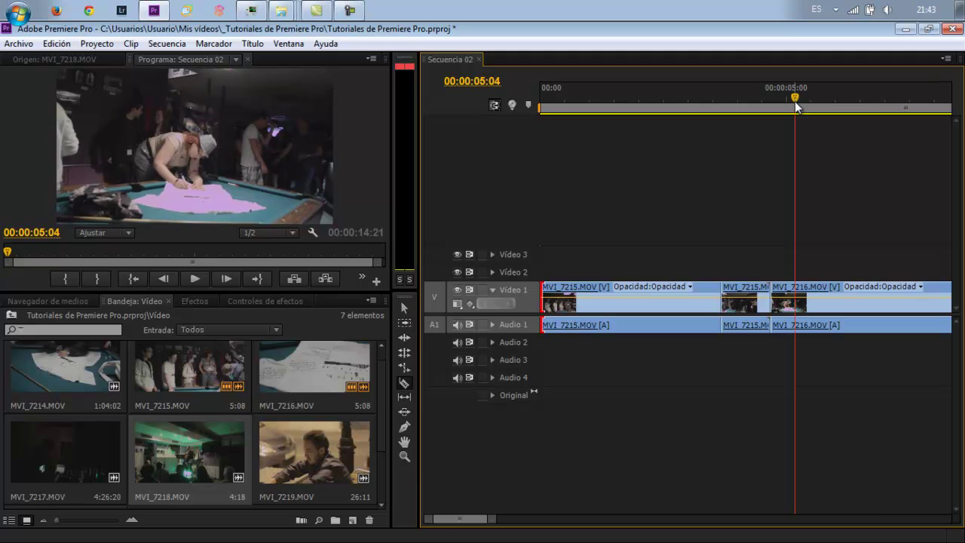
pyautogui.press('=')
pyautogui.press('=')
pyautogui.press('=')
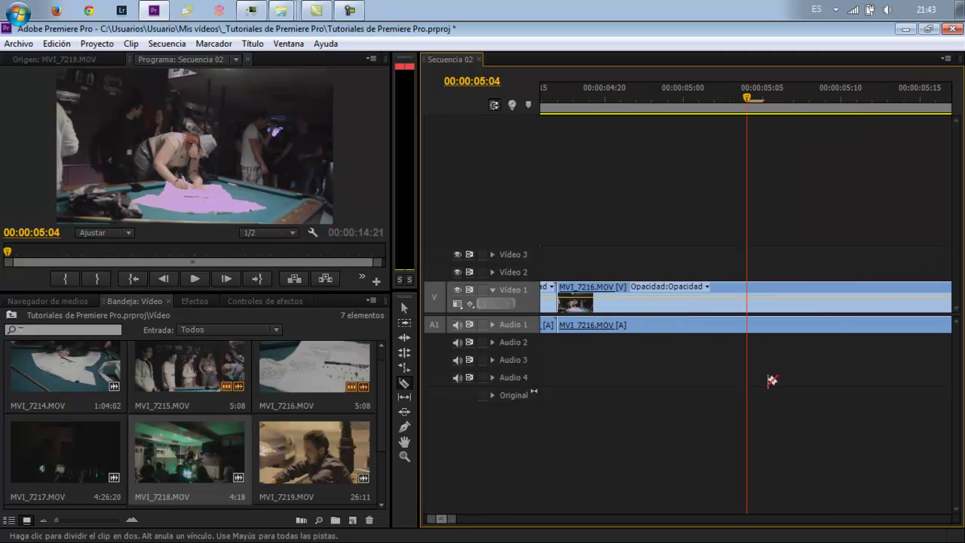
pyautogui.press('=')
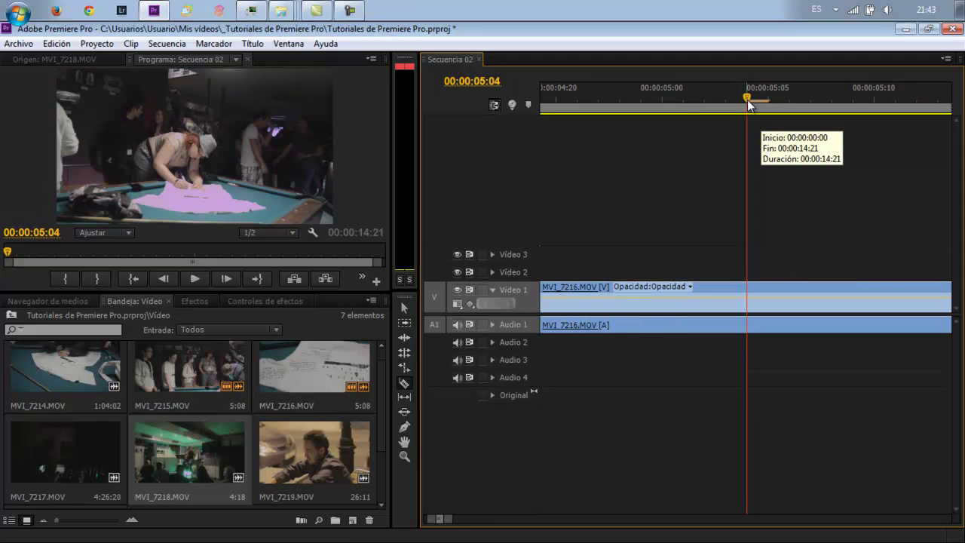
pyautogui.click(734, 104)
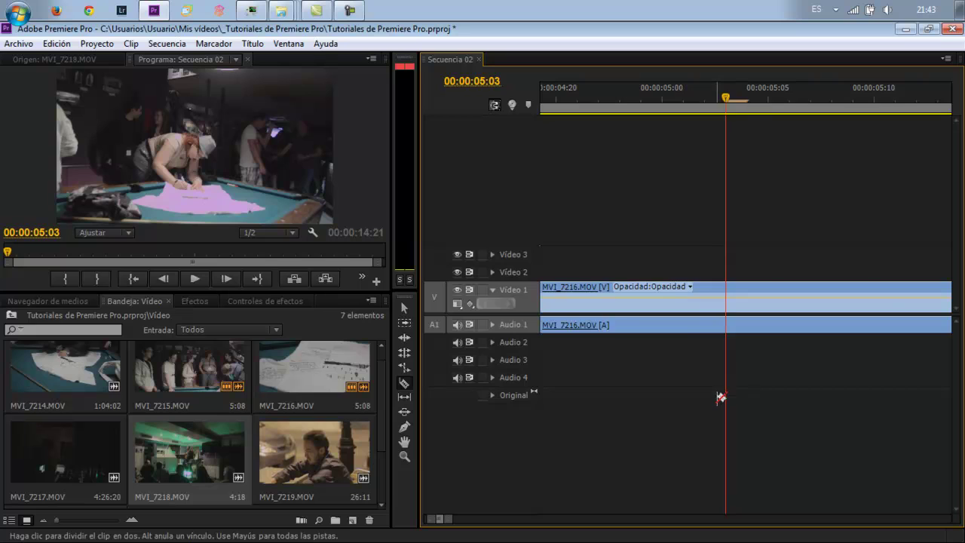
pyautogui.press('-')
pyautogui.press('-')
pyautogui.press('-')
pyautogui.press('-')
pyautogui.press('-')
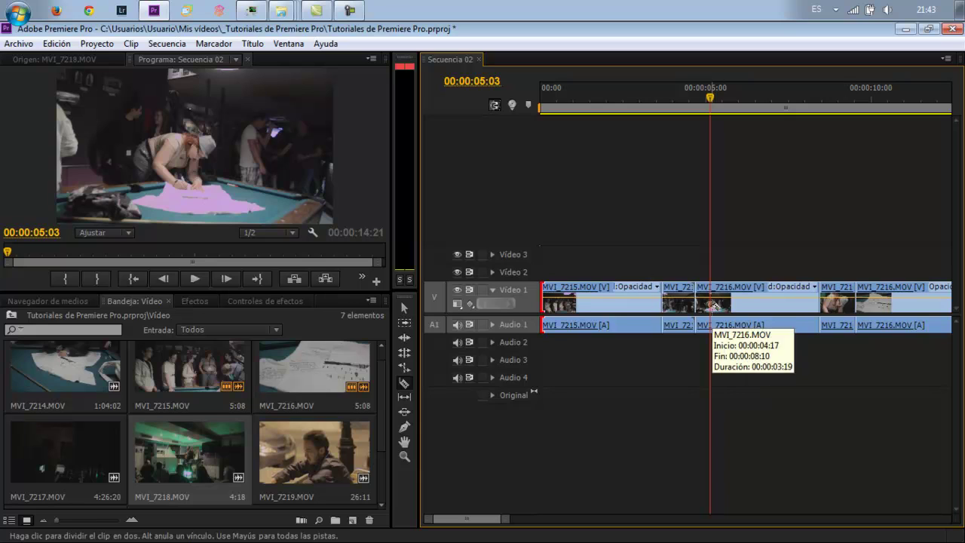
# Step: Split MVI_7216 at 00:00:05:03, then undo the cut and zoom out to the whole sequence
pyautogui.click(712, 304)
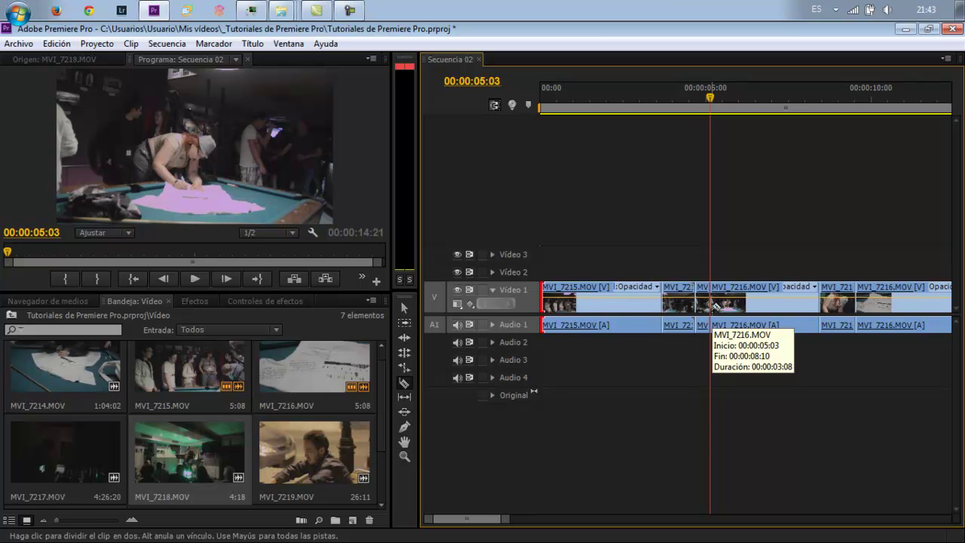
pyautogui.press('=')
pyautogui.press('=')
pyautogui.press('=')
pyautogui.press('=')
pyautogui.press('=')
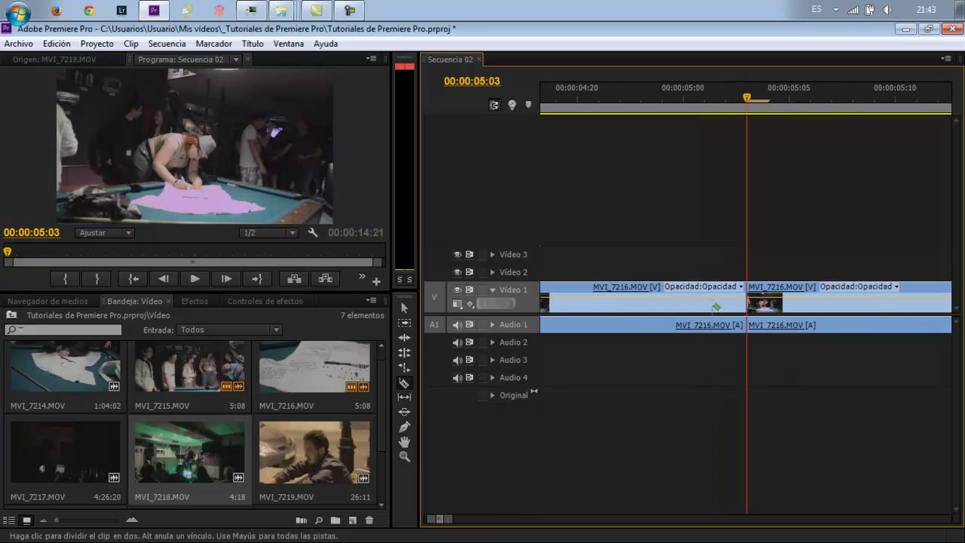
pyautogui.hotkey('ctrl', 'z')
pyautogui.press('-')
pyautogui.press('-')
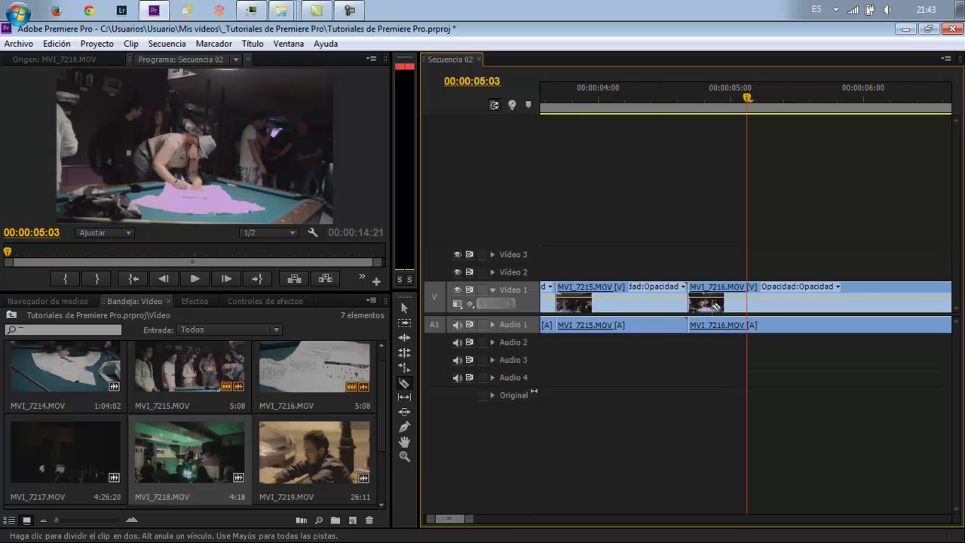
pyautogui.press('-')
pyautogui.press('-')
pyautogui.press('-')
pyautogui.press('-')
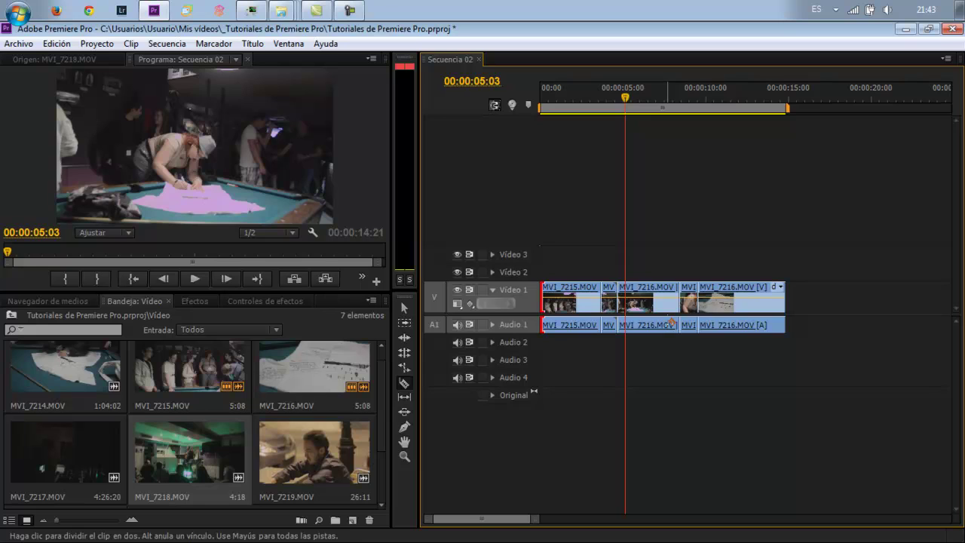
# Step: Return to the Selection tool, save the project, and select the short clip before the last MVI_7216
pyautogui.press('v')
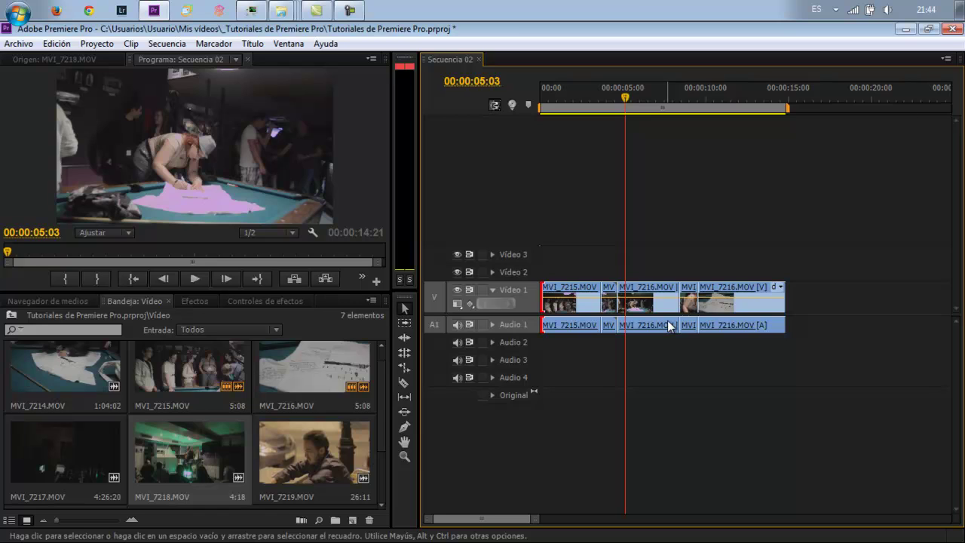
pyautogui.hotkey('ctrl', 's')
pyautogui.moveTo(657, 308)
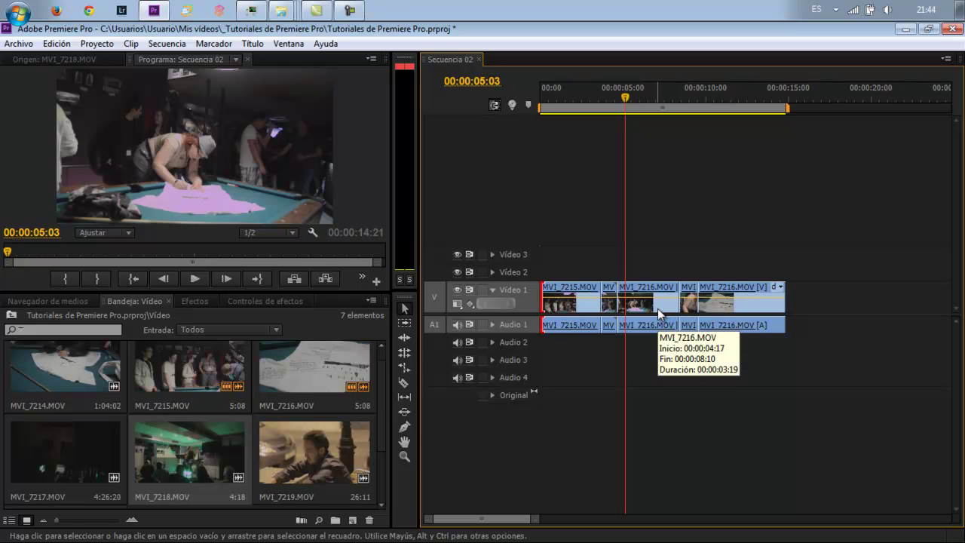
pyautogui.click(657, 308)
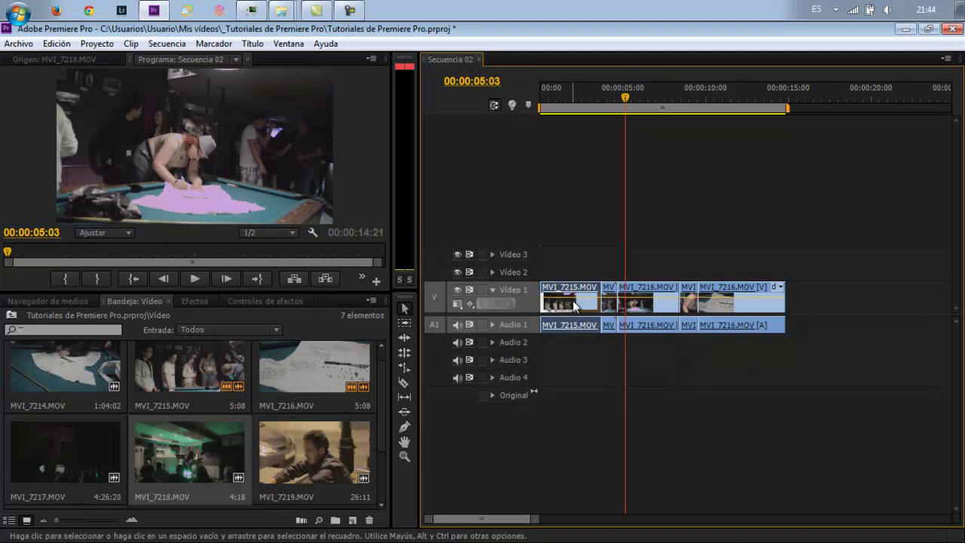
pyautogui.click(609, 302)
pyautogui.click(689, 305)
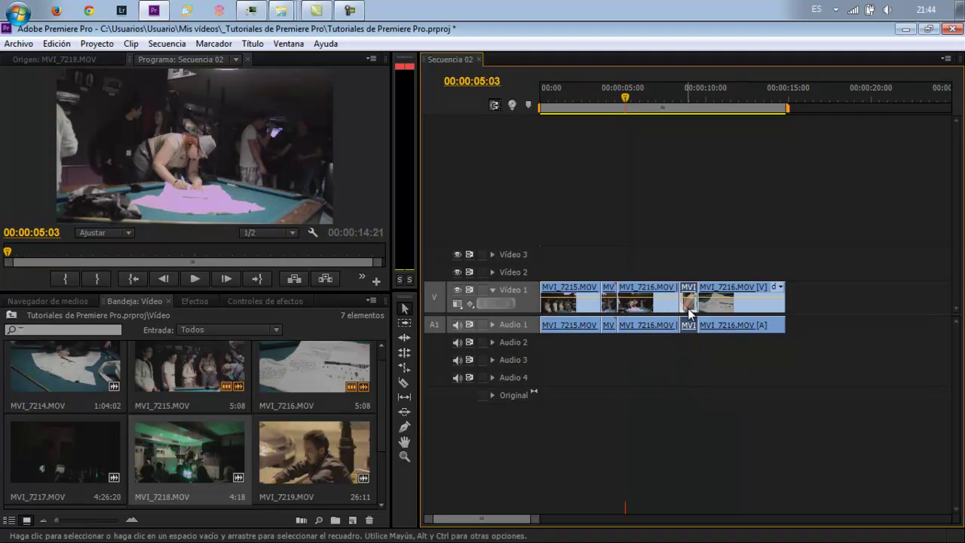
pyautogui.click(689, 309)
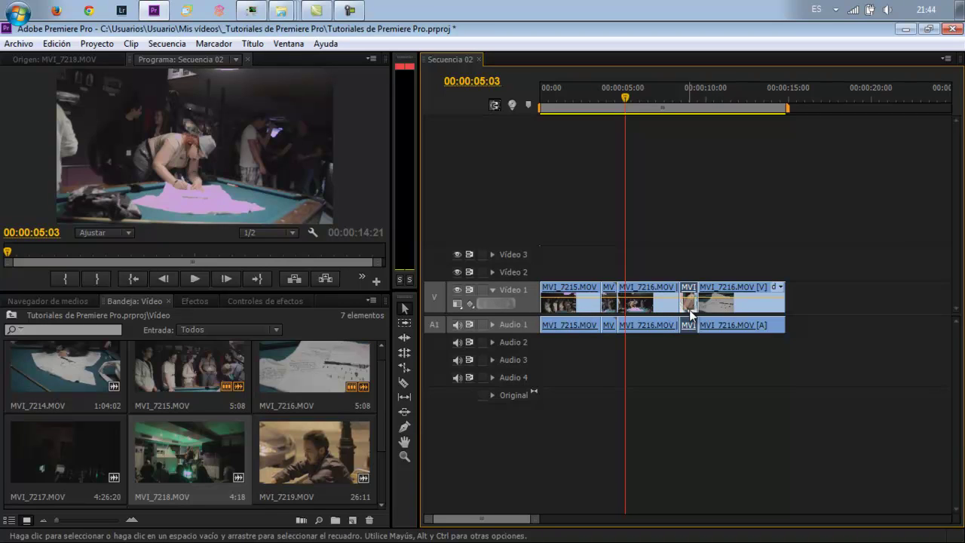
pyautogui.moveTo(691, 314)
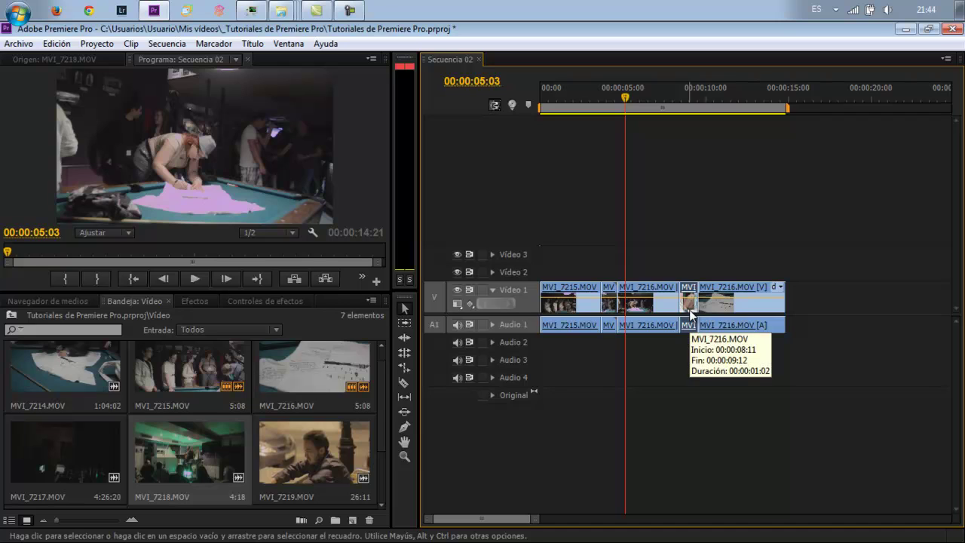
pyautogui.press('Delete')
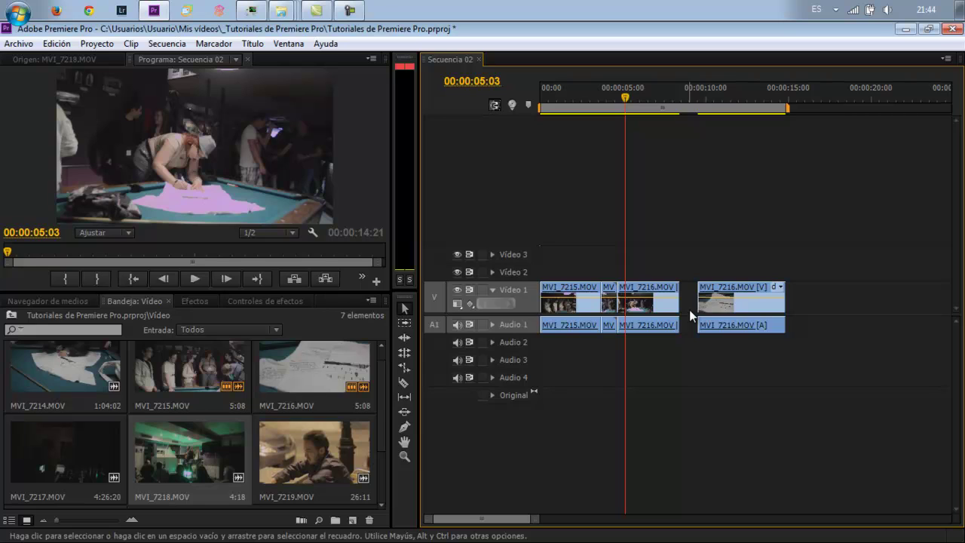
pyautogui.hotkey('ctrl', 'z')
pyautogui.click(691, 310)
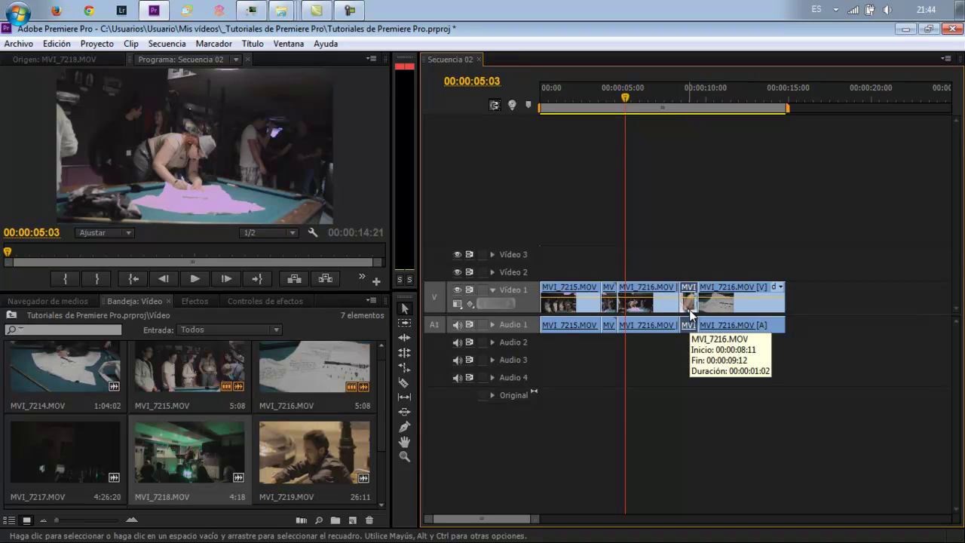
pyautogui.press('Delete')
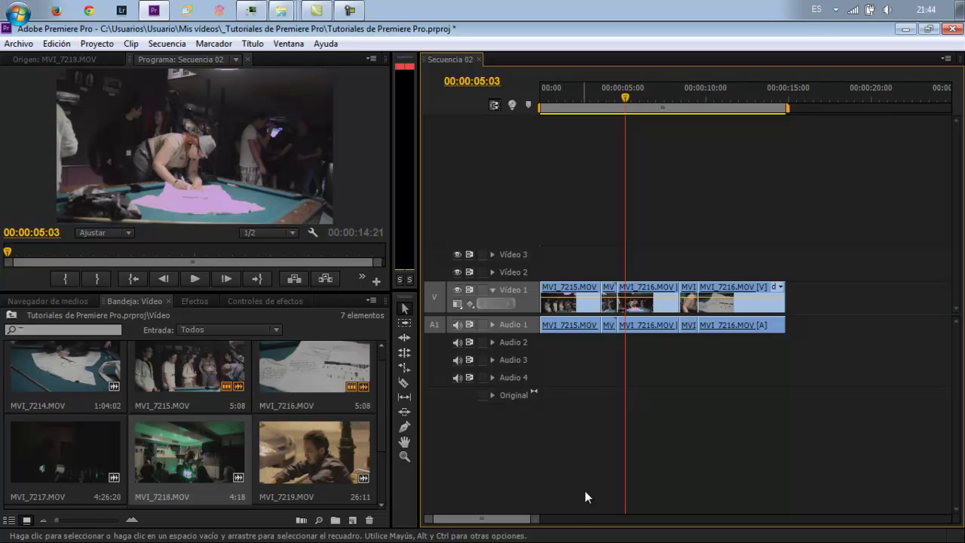
# Step: Delete the short clip after the first clip, try closing the gap, then undo everything
pyautogui.press('-')
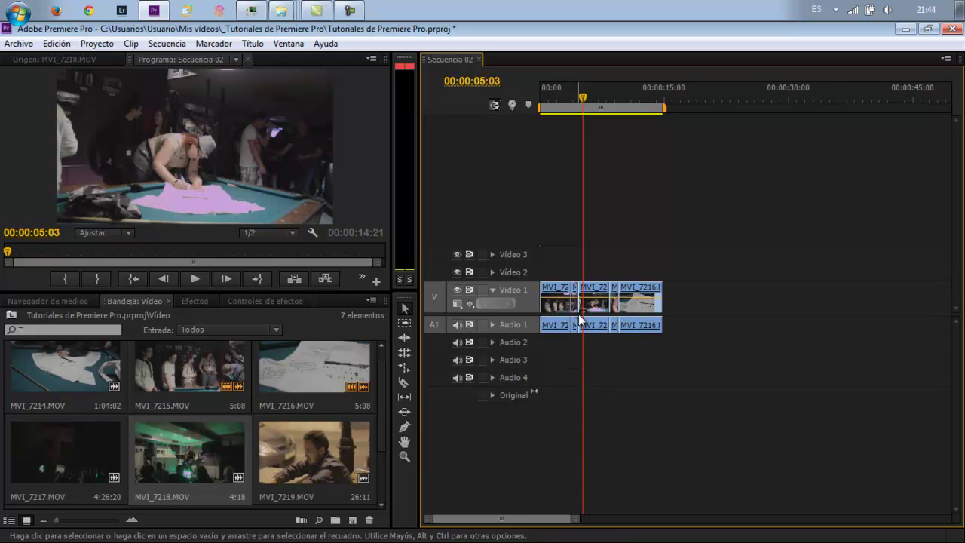
pyautogui.moveTo(573, 307)
pyautogui.click(577, 305)
pyautogui.press('Delete')
pyautogui.moveTo(589, 305); pyautogui.dragTo(618, 308)
pyautogui.hotkey('ctrl', 'z')
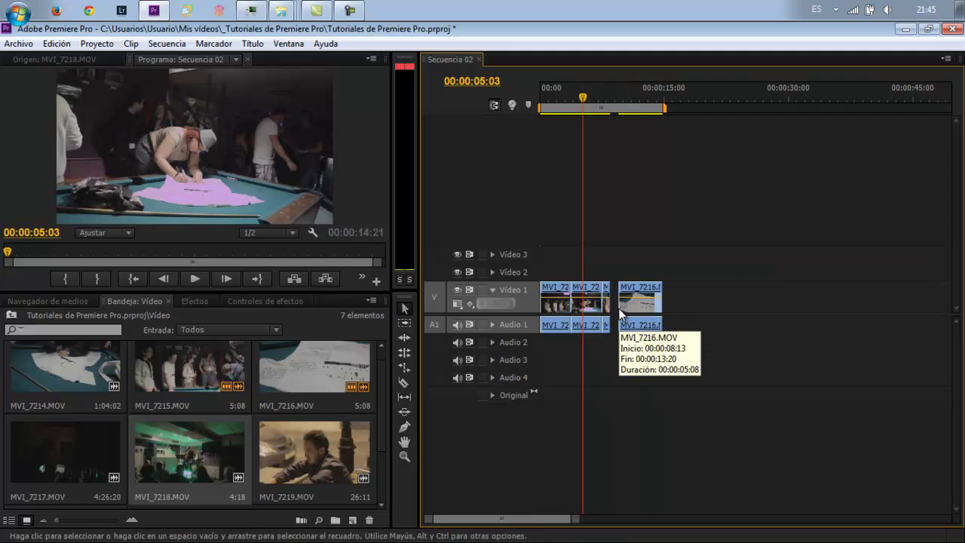
pyautogui.hotkey('ctrl', 'z')
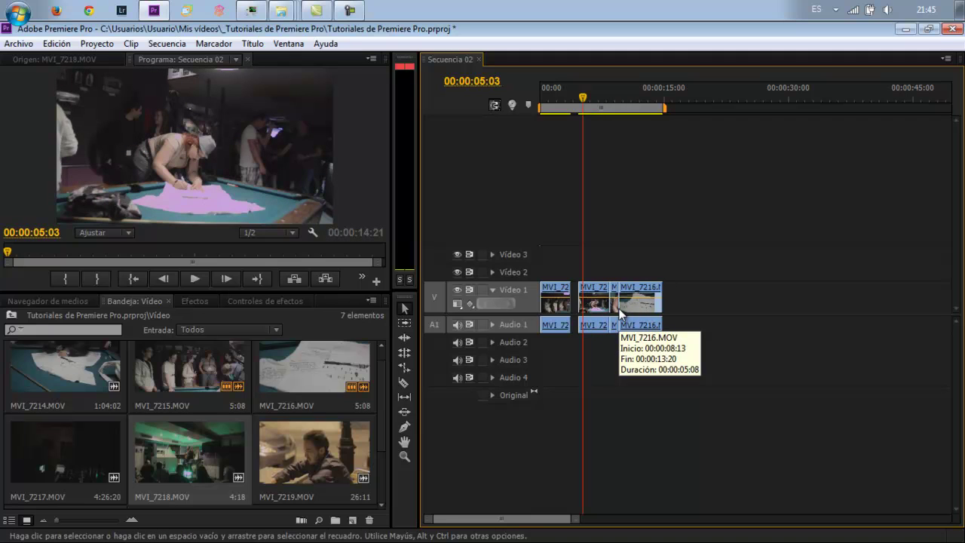
pyautogui.hotkey('ctrl', 'z')
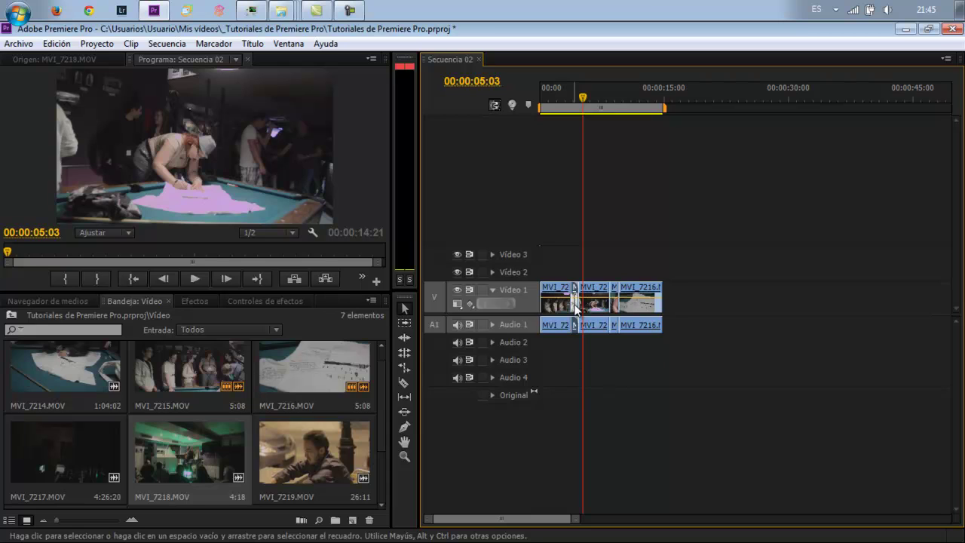
# Step: Try ripple deleting the short clip, undo it, then plain-delete it to leave an empty gap
pyautogui.press('alt')
pyautogui.hotkey('shift', 'Delete')
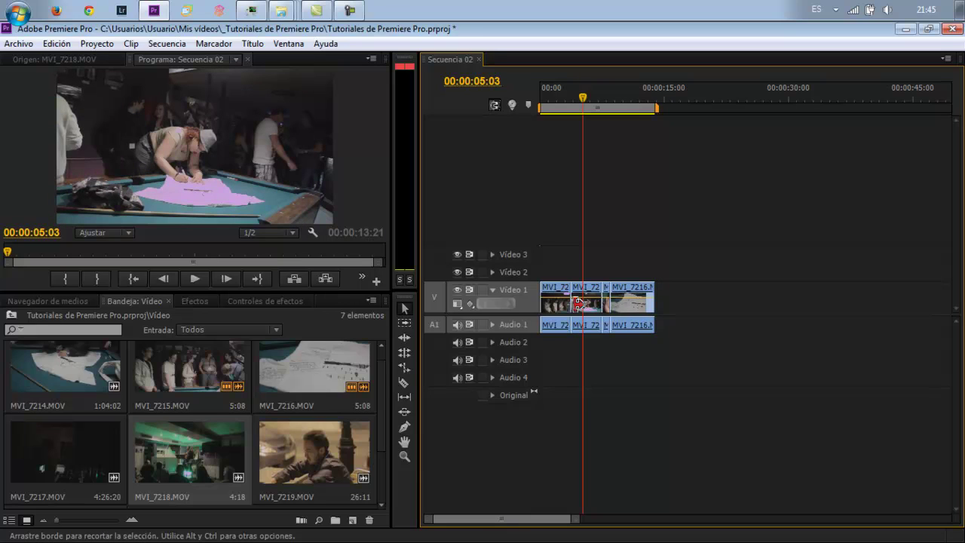
pyautogui.hotkey('ctrl', 'z')
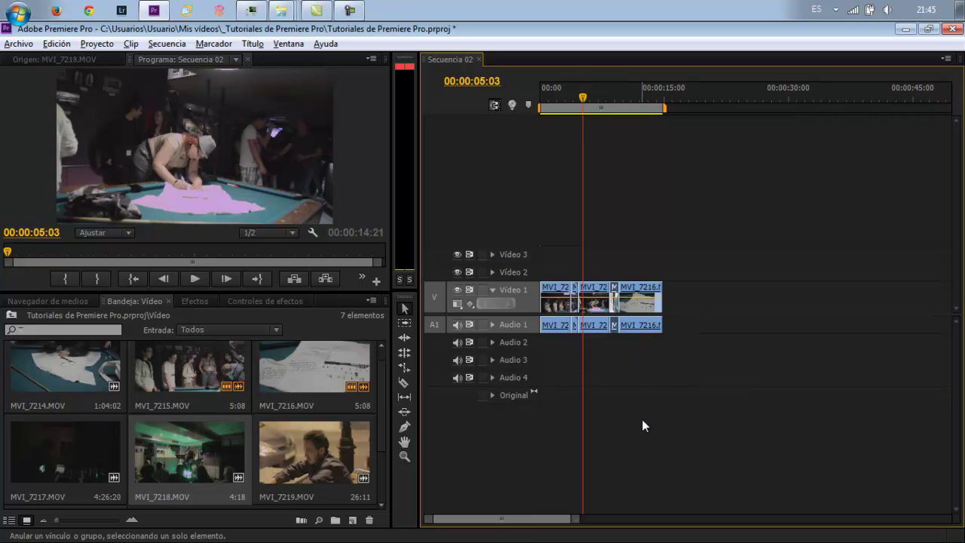
pyautogui.hotkey('shift', 'Delete')
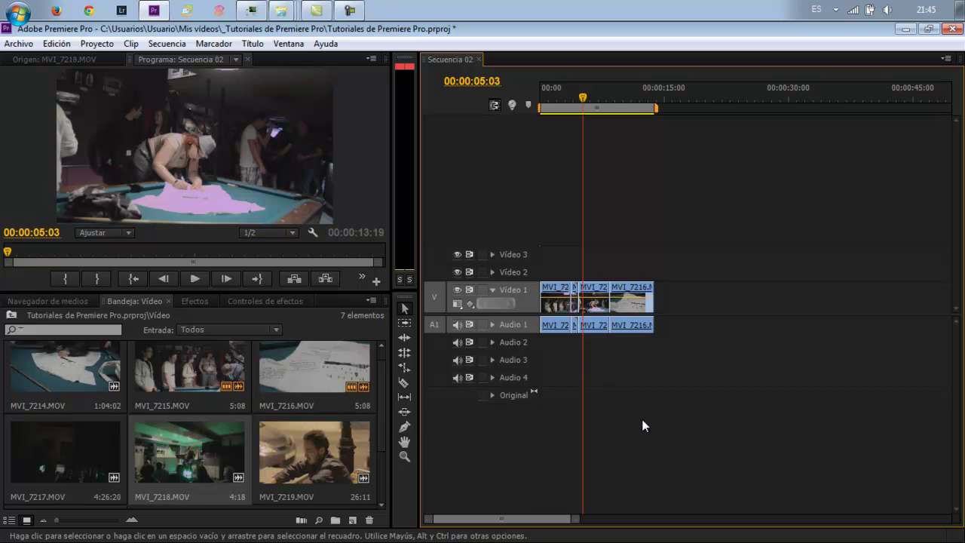
pyautogui.press(',')
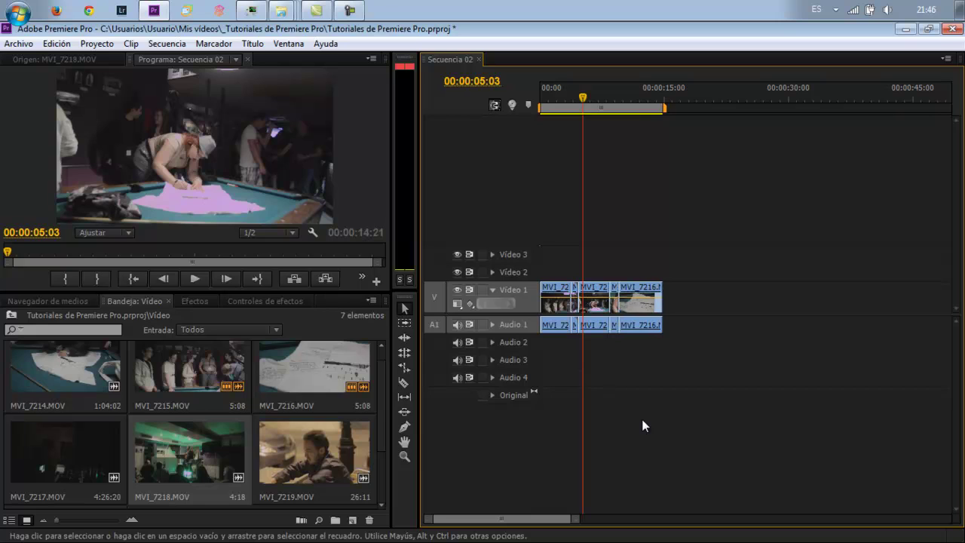
pyautogui.click(573, 310)
pyautogui.press('Delete')
# Step: Shift the clips after the gap left, then undo to restore the one-second MVI_7215 piece at 00:00:03:17
pyautogui.click(781, 90)
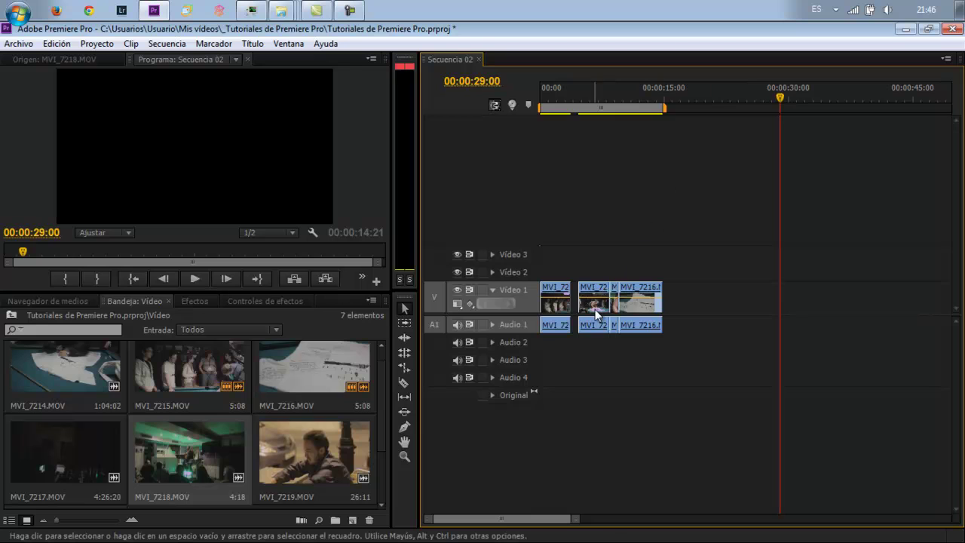
pyautogui.moveTo(603, 289)
pyautogui.mouseDown()
pyautogui.moveTo(594, 317)
pyautogui.moveTo(610, 306)
pyautogui.mouseUp()
pyautogui.moveTo(698, 215); pyautogui.dragTo(646, 337)
pyautogui.moveTo(686, 231)
pyautogui.mouseDown()
pyautogui.moveTo(656, 299)
pyautogui.moveTo(593, 355)
pyautogui.mouseUp()
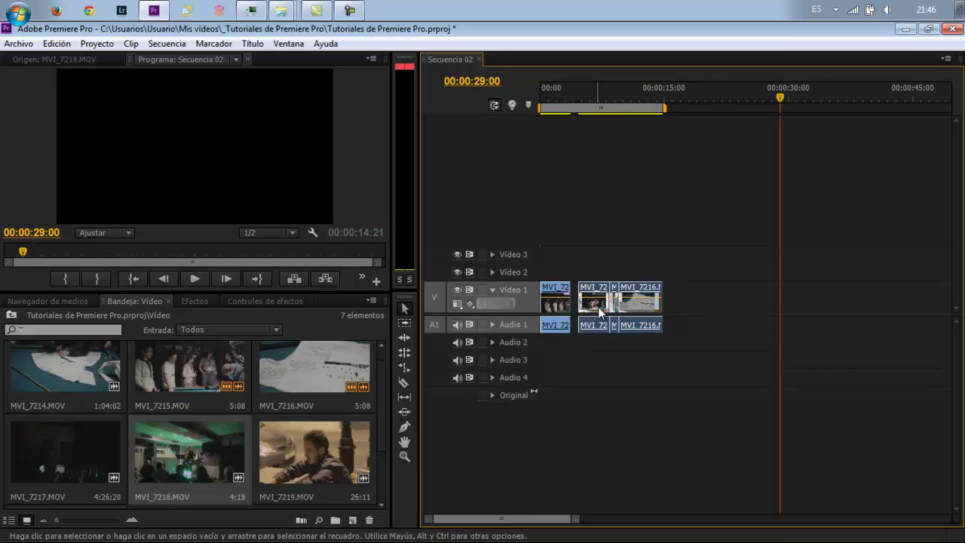
pyautogui.moveTo(599, 308)
pyautogui.mouseDown()
pyautogui.moveTo(682, 308)
pyautogui.moveTo(609, 315)
pyautogui.mouseUp()
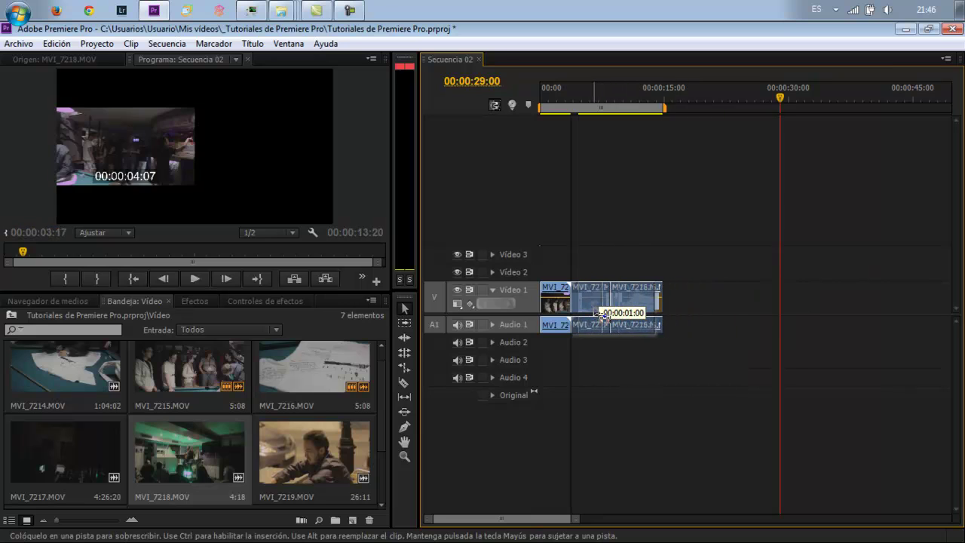
pyautogui.moveTo(609, 315); pyautogui.dragTo(594, 308)
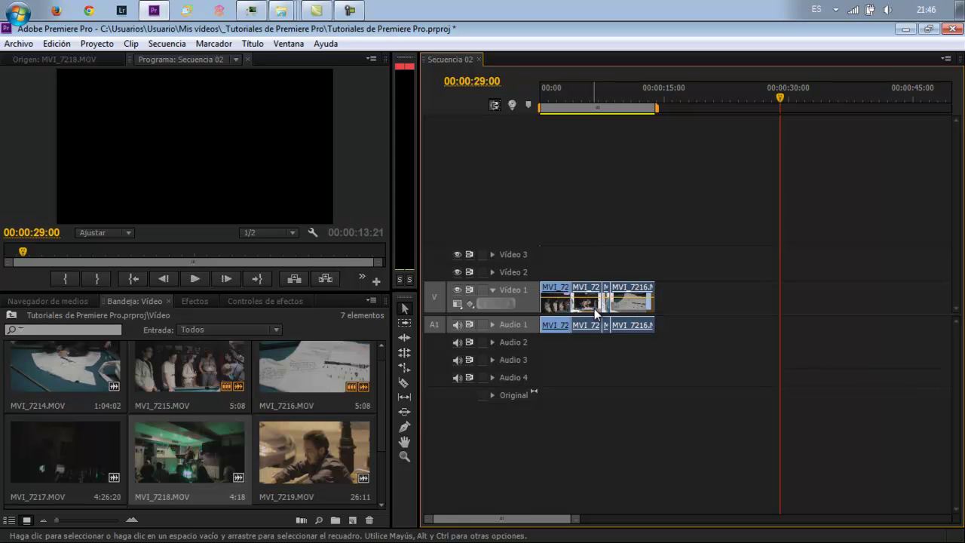
pyautogui.hotkey('ctrl', 'z')
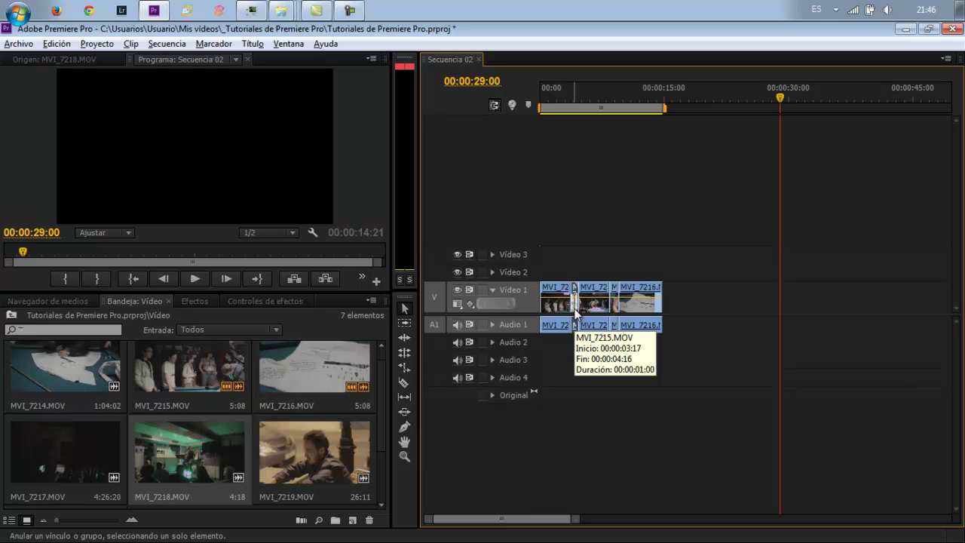
pyautogui.hotkey('ctrl', 'shift', 'z')
pyautogui.hotkey('ctrl', 'shift', 'z')
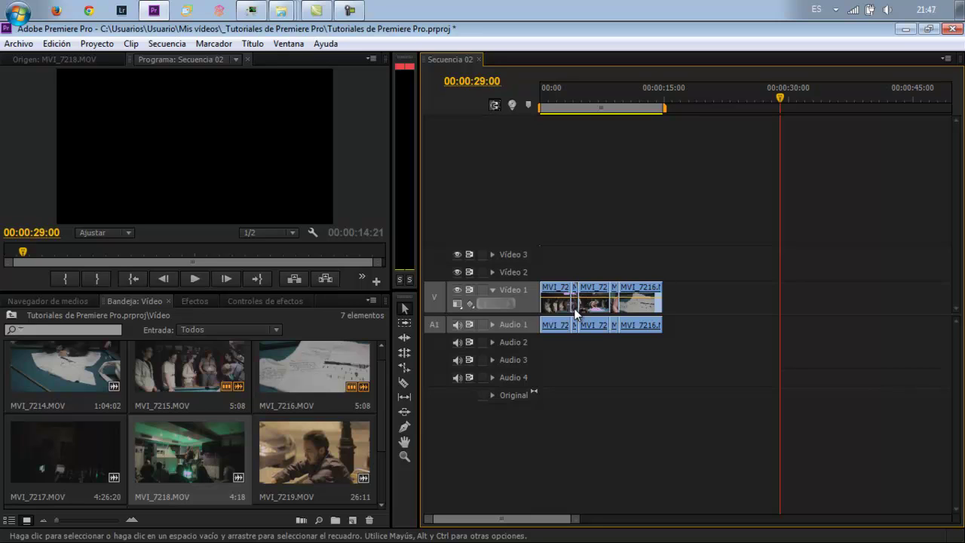
# Step: Push the MVI_7216 clip later to open a gap, with the playhead at 00:00:10:08
pyautogui.moveTo(630, 309); pyautogui.dragTo(646, 310)
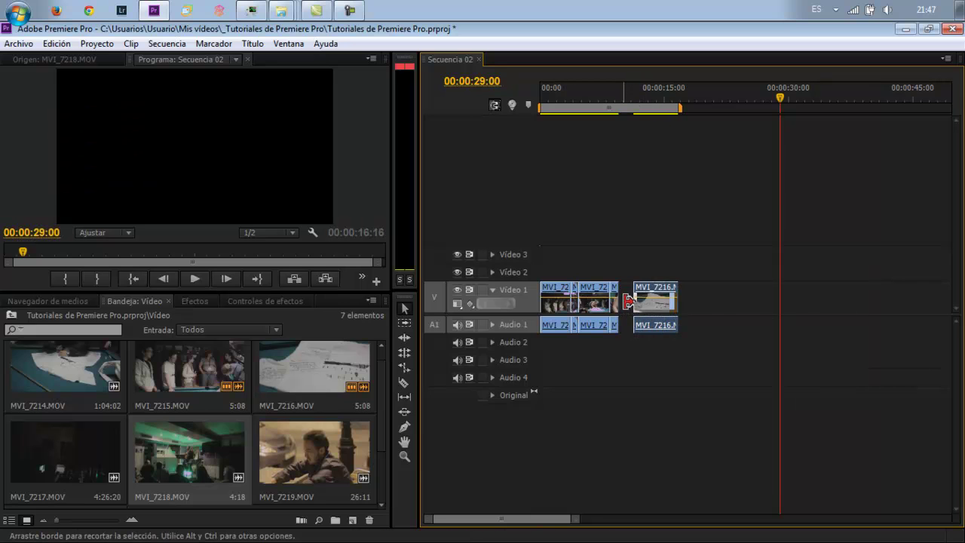
pyautogui.click(626, 96)
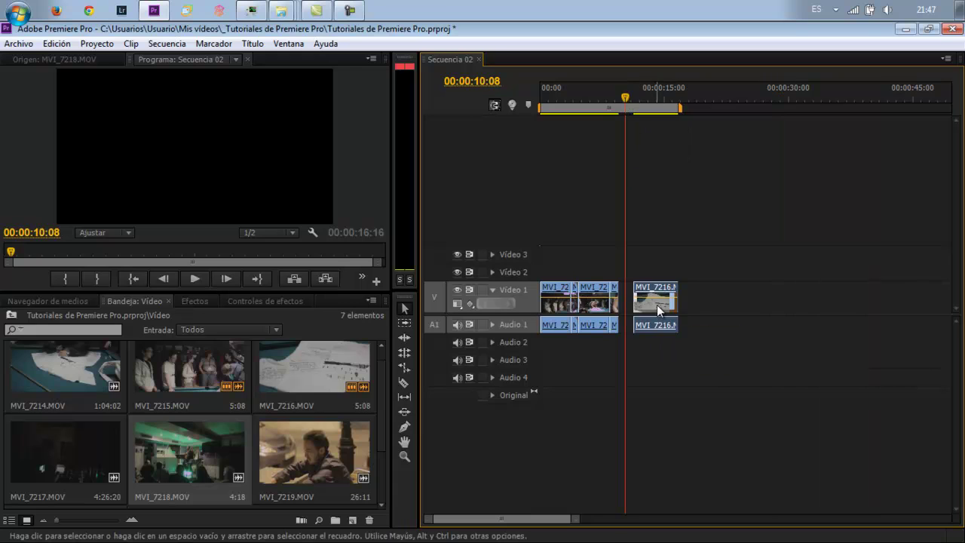
pyautogui.moveTo(657, 304); pyautogui.dragTo(667, 311)
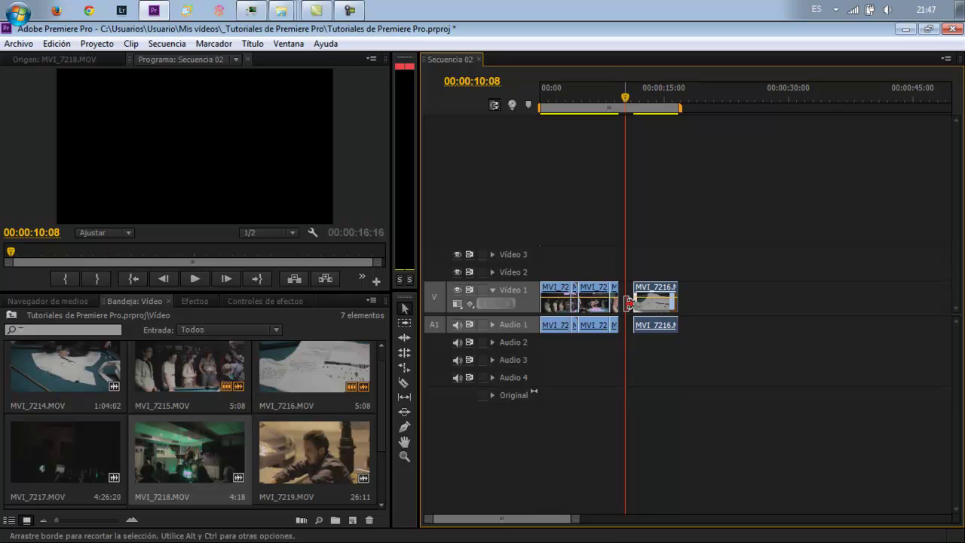
# Step: Ripple-delete (Eliminar rizo) the gap on Video 1 so MVI_7216 starts at 00:00:09:13
pyautogui.press('=')
pyautogui.press('=')
pyautogui.press('=')
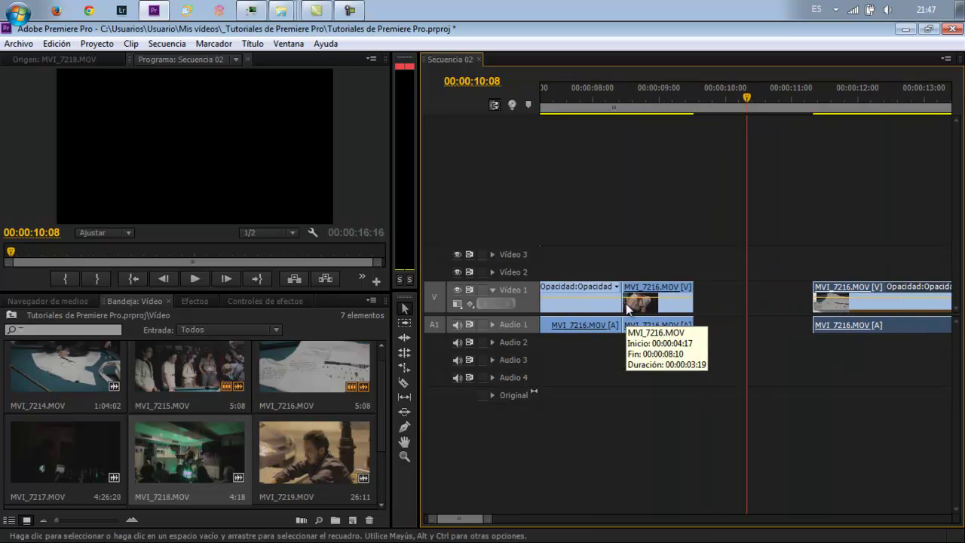
pyautogui.click(720, 299)
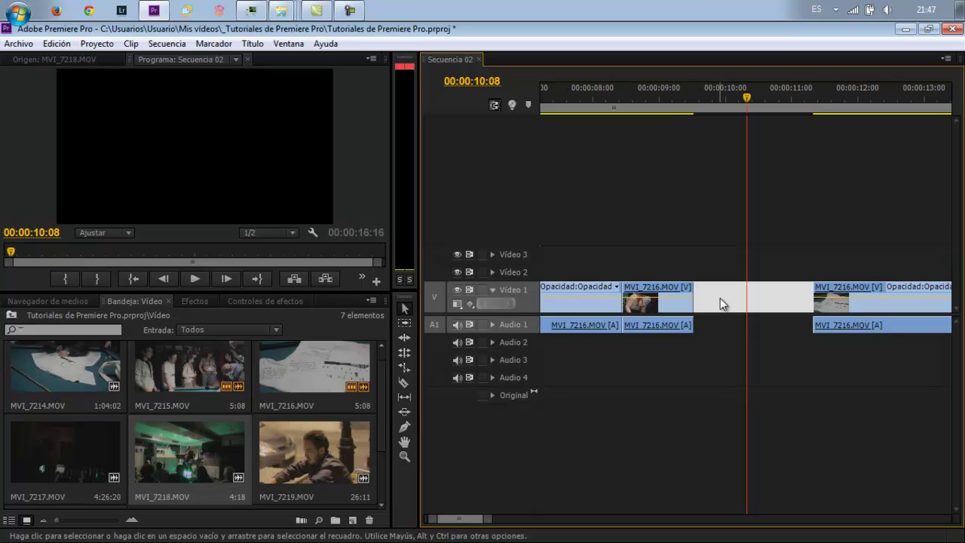
pyautogui.rightClick(720, 298)
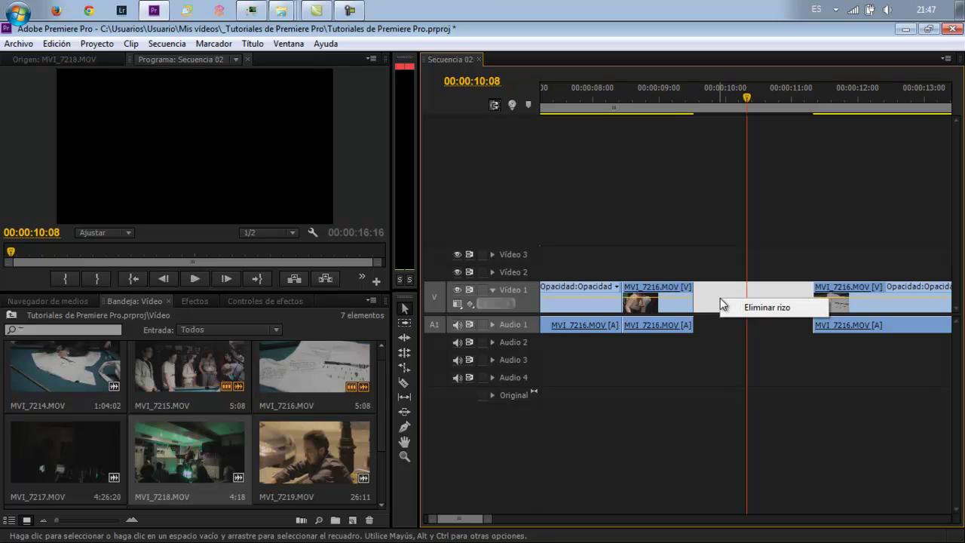
pyautogui.click(758, 310)
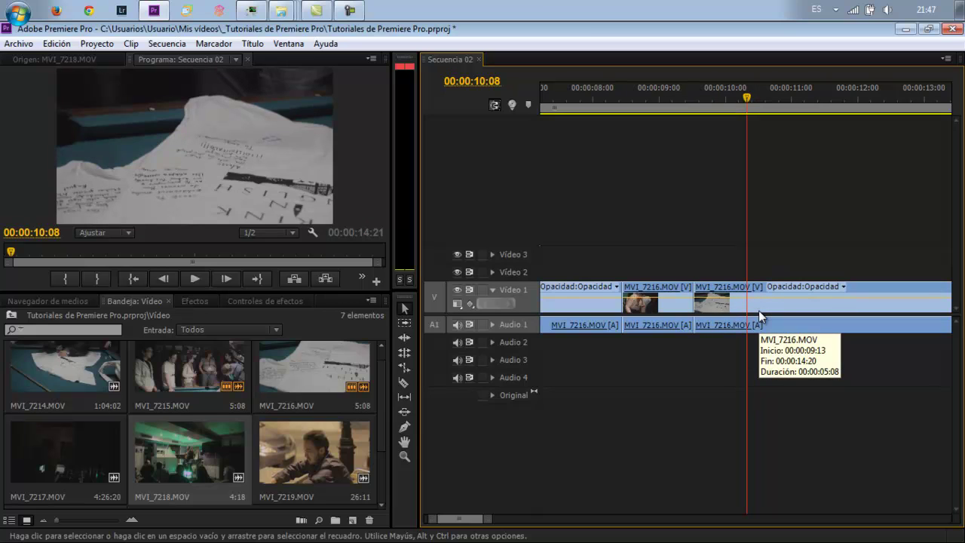
# Step: Move the short MVI_7216 clip and the last MVI_7216 clip later, leaving gaps on Video 1
pyautogui.moveTo(489, 518); pyautogui.dragTo(528, 520)
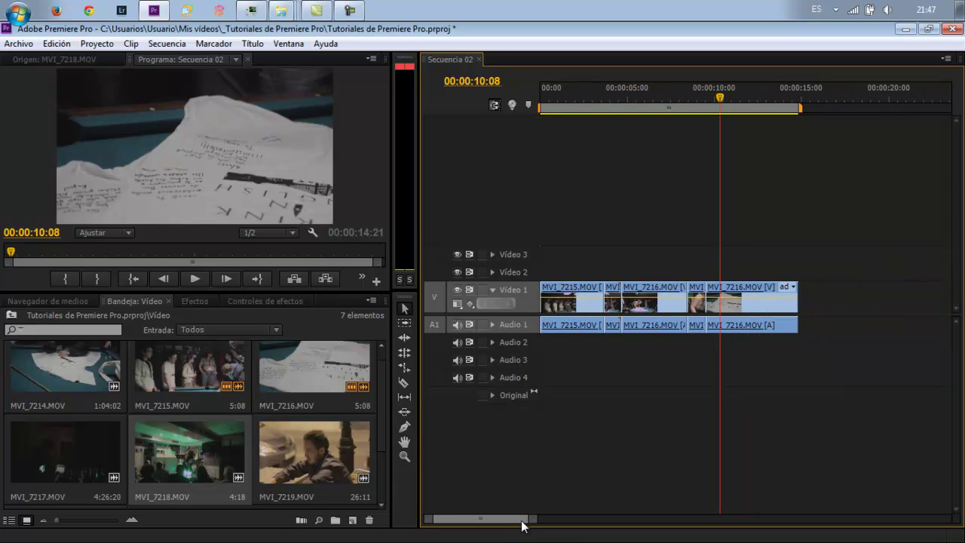
pyautogui.click(699, 311)
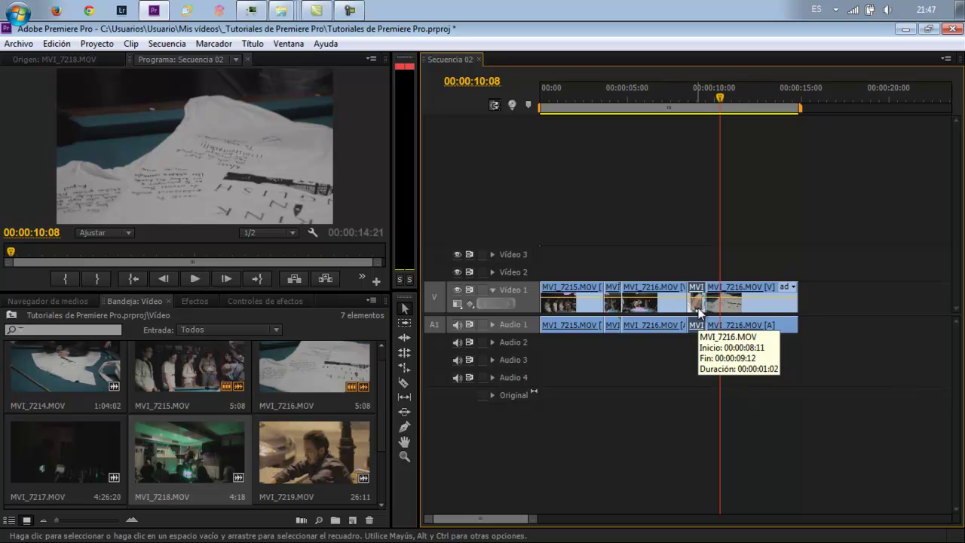
pyautogui.press('Delete')
pyautogui.hotkey('ctrl', 'z')
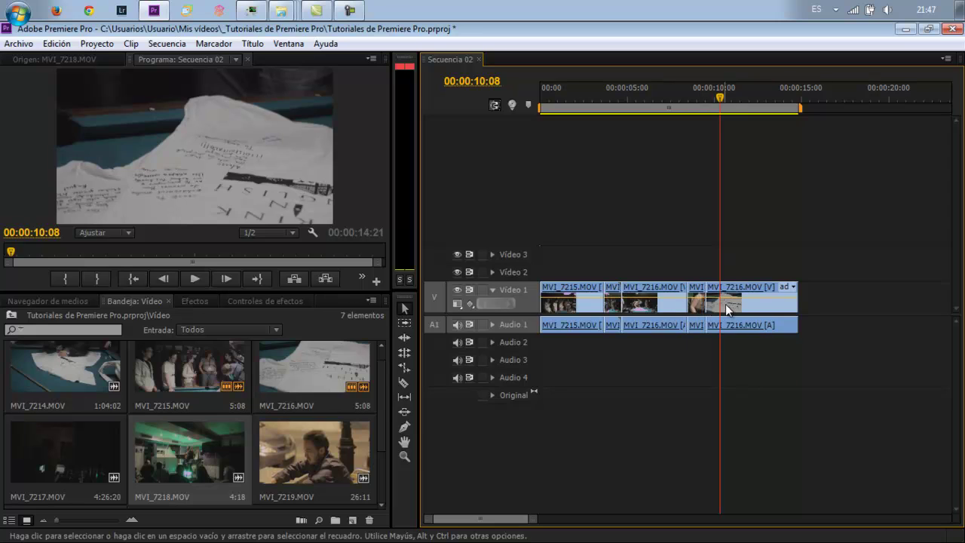
pyautogui.moveTo(725, 304); pyautogui.dragTo(783, 304)
pyautogui.moveTo(698, 310); pyautogui.dragTo(733, 310)
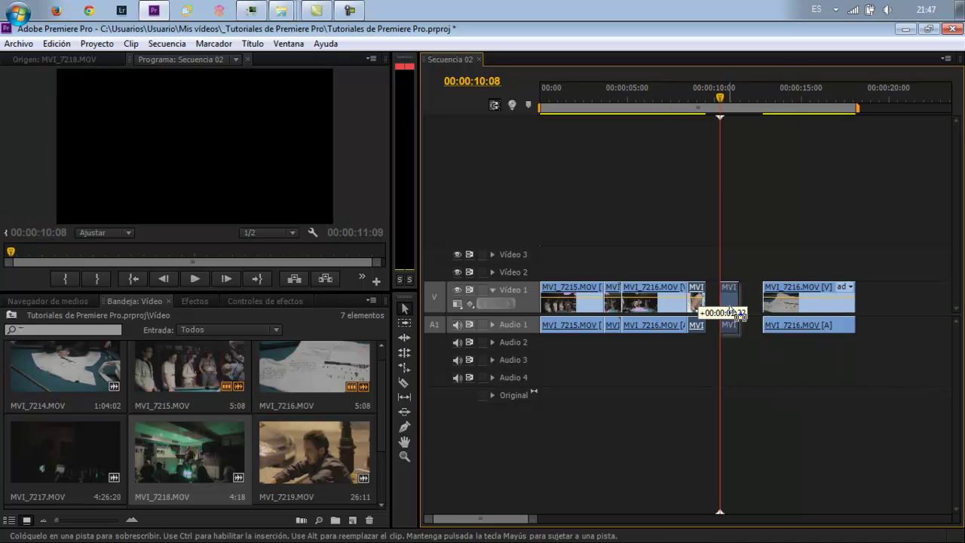
pyautogui.moveTo(656, 316); pyautogui.dragTo(673, 316)
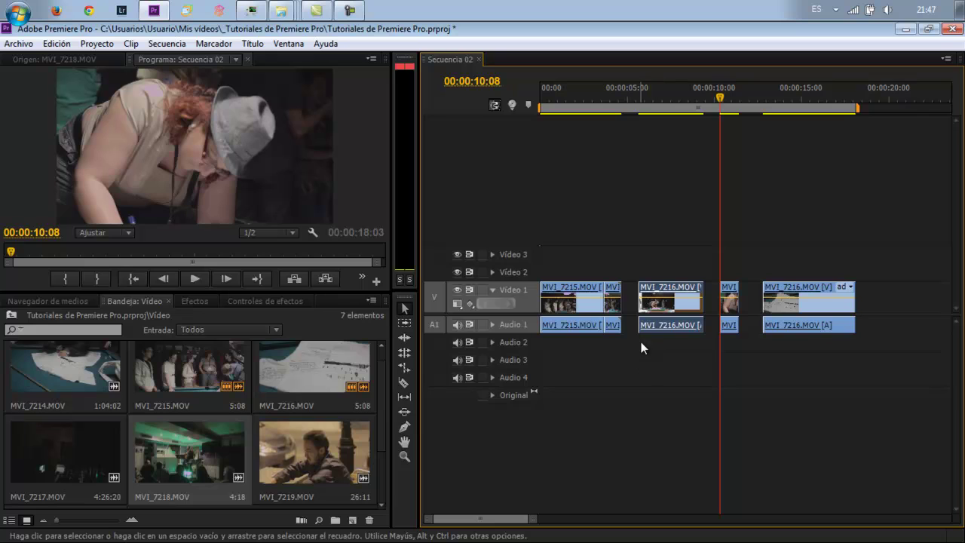
# Step: Ripple-delete the gap after the first MVI_7216 clip, with the playhead at 00:00:01:16
pyautogui.click(568, 94)
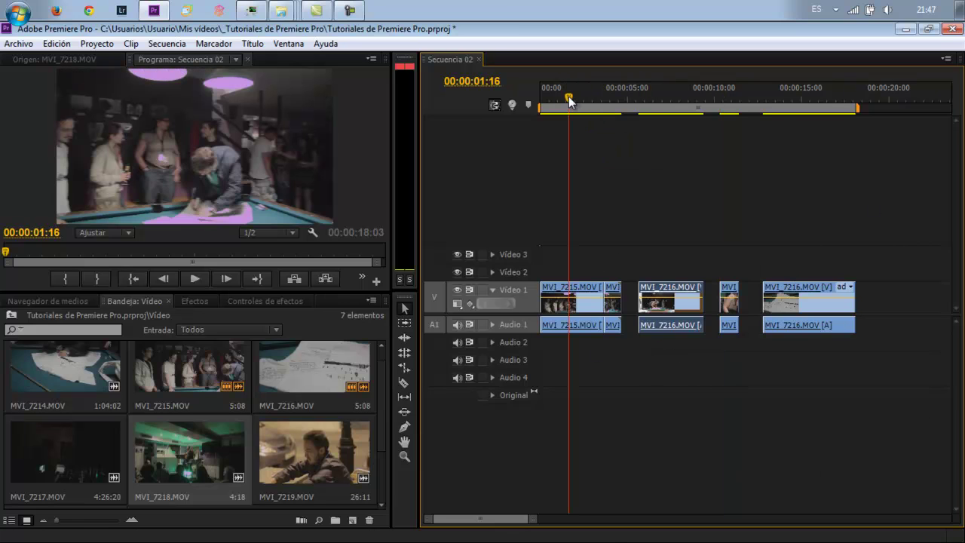
pyautogui.click(631, 302)
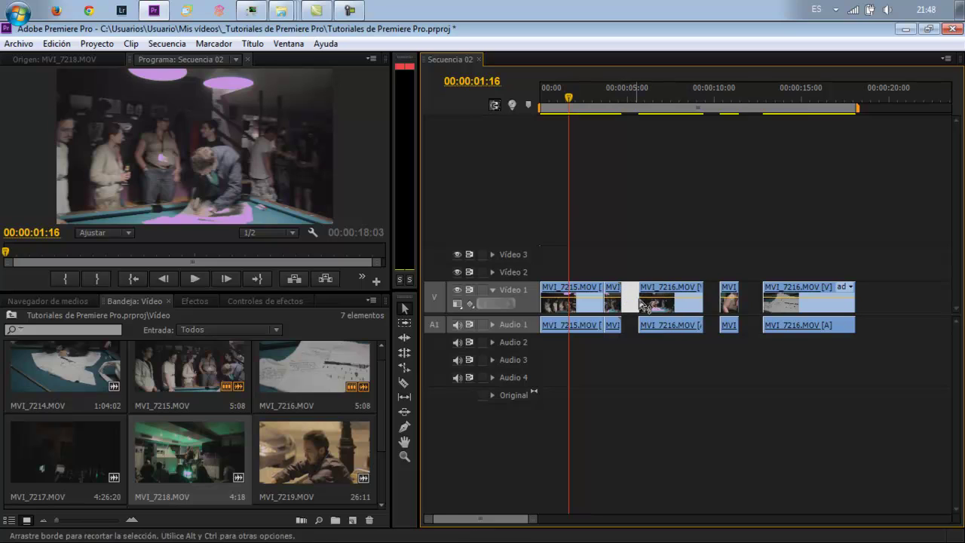
pyautogui.click(713, 303)
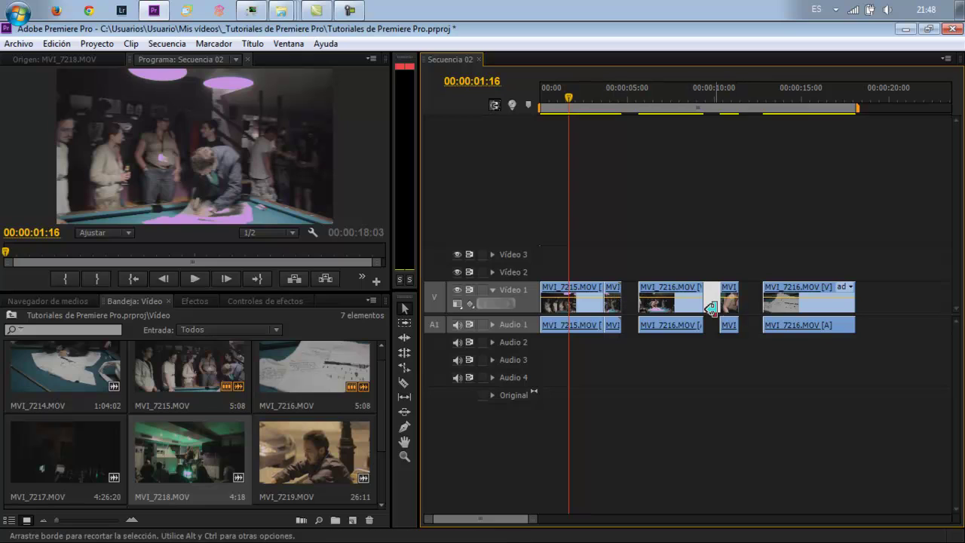
pyautogui.rightClick(713, 305)
pyautogui.click(727, 321)
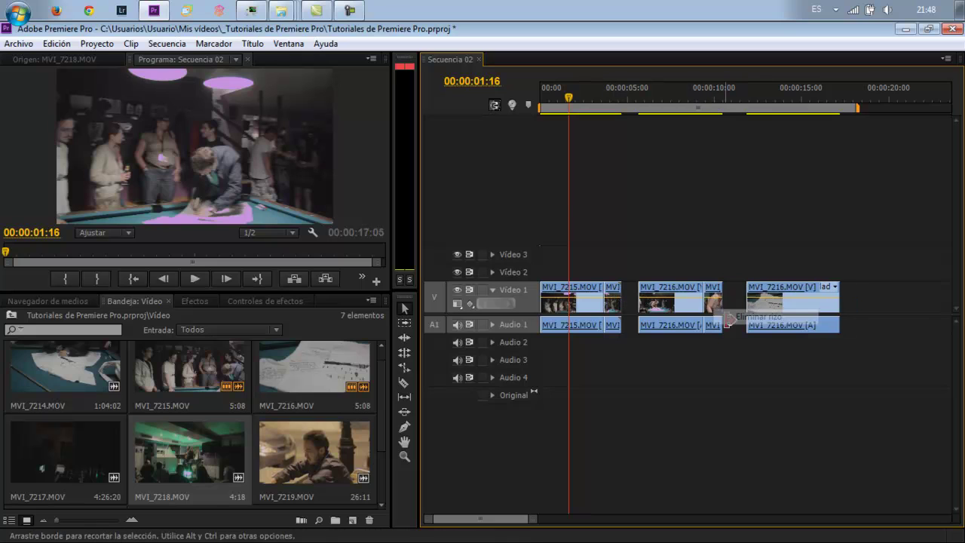
# Step: Ripple-delete the gap after the MVI_7215 clips and the final gap before MVI_7216
pyautogui.click(630, 307)
pyautogui.rightClick(631, 307)
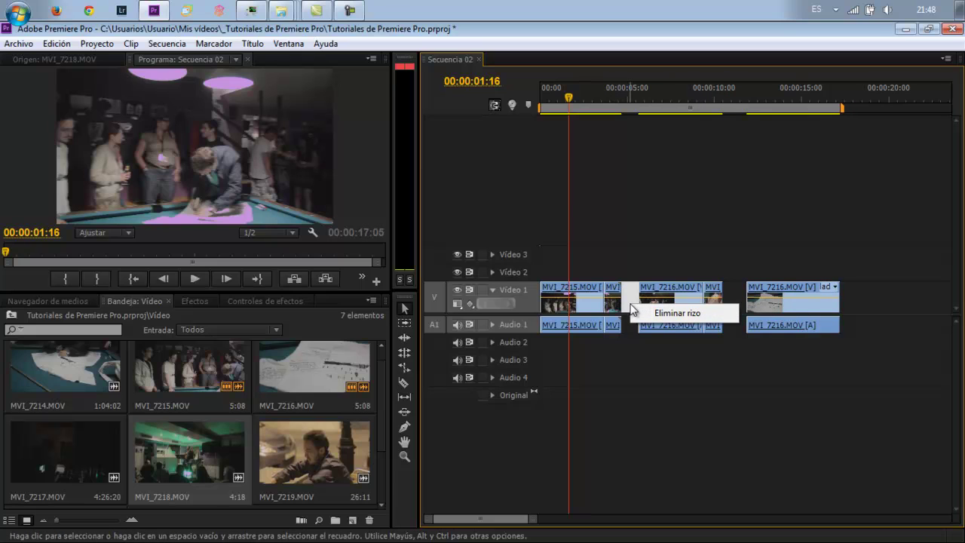
pyautogui.click(735, 296)
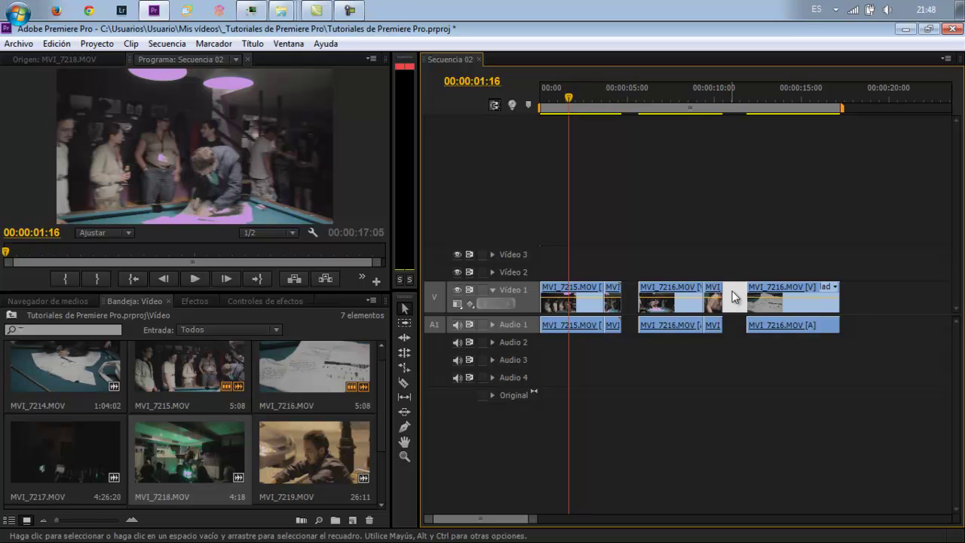
pyautogui.rightClick(629, 300)
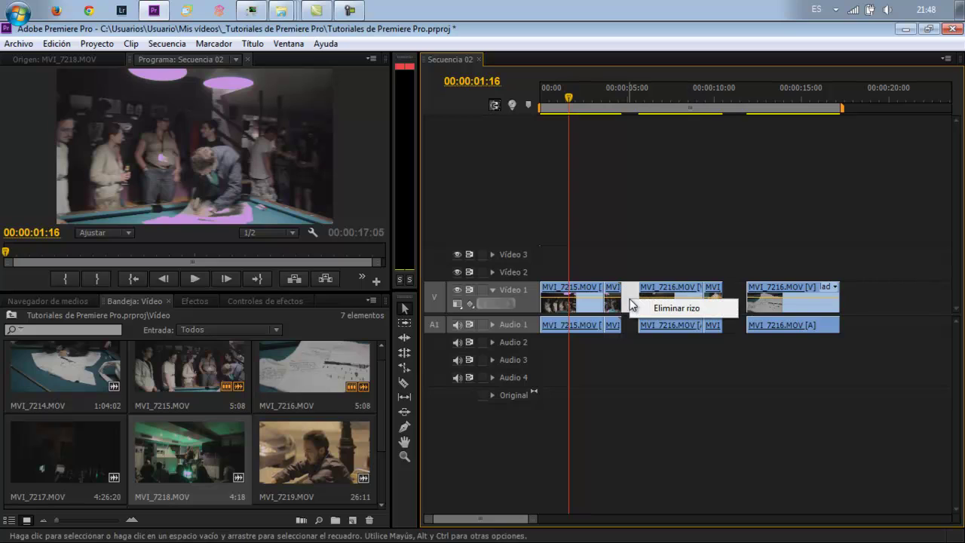
pyautogui.click(643, 306)
pyautogui.rightClick(713, 297)
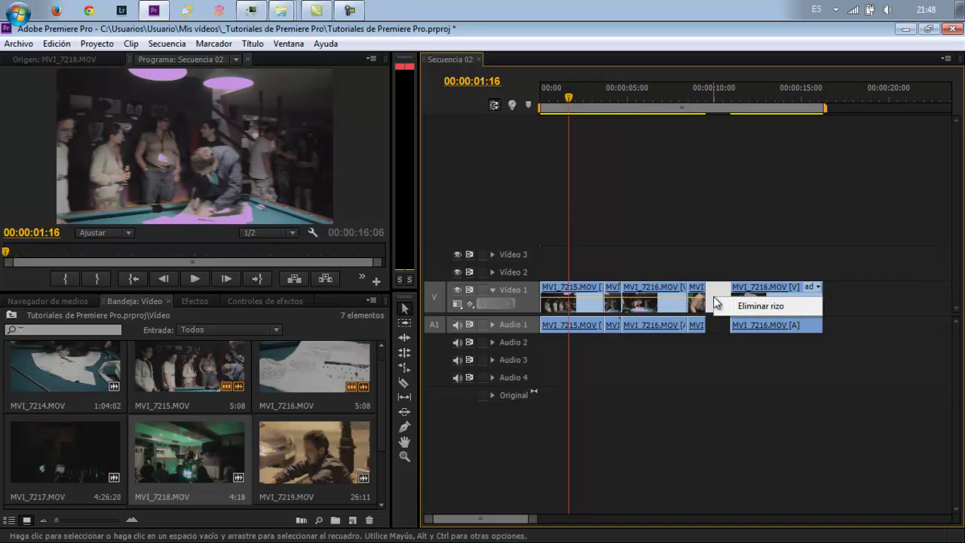
pyautogui.click(725, 307)
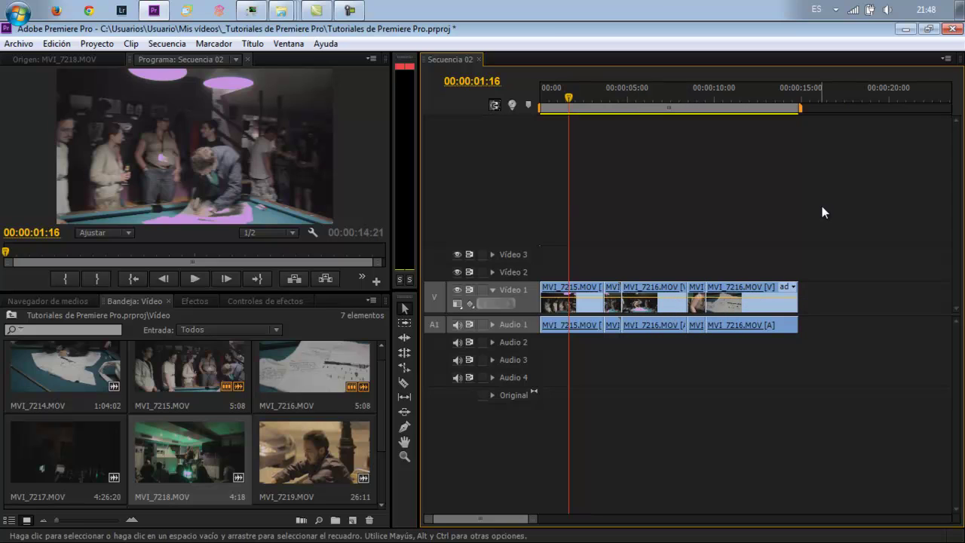